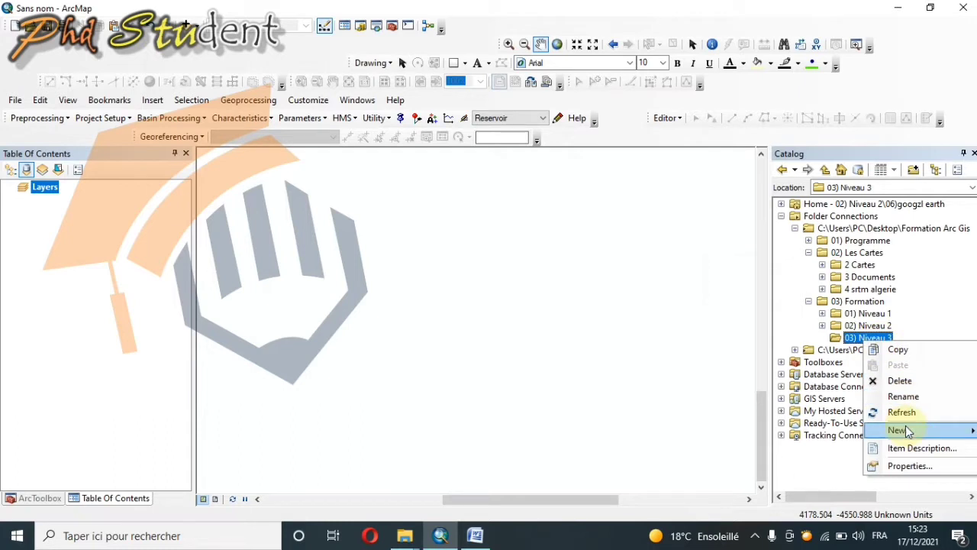
Step: Create a new folder named 01)Mosaïque inside the 03) Niveau 3 folder
mouse_move(897, 430)
click(717, 264)
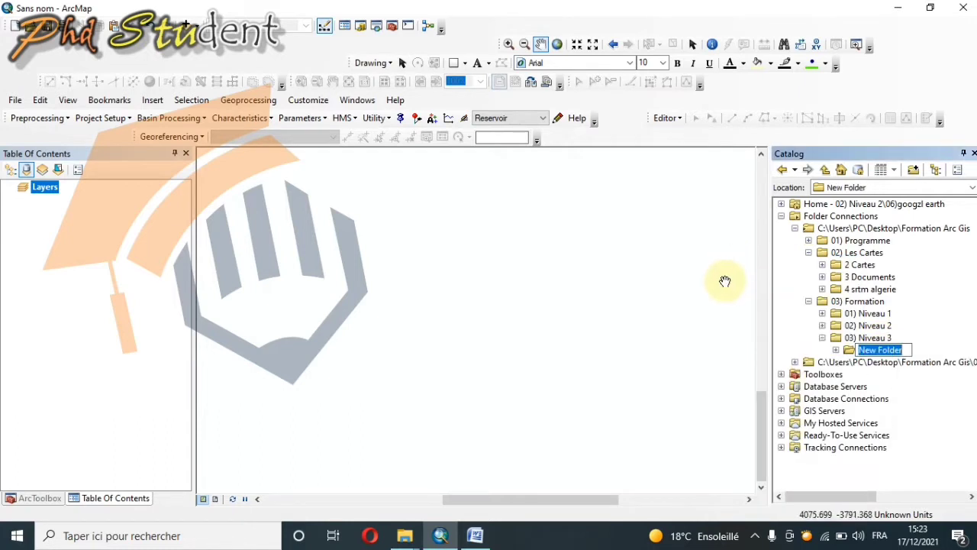
right_click(878, 349)
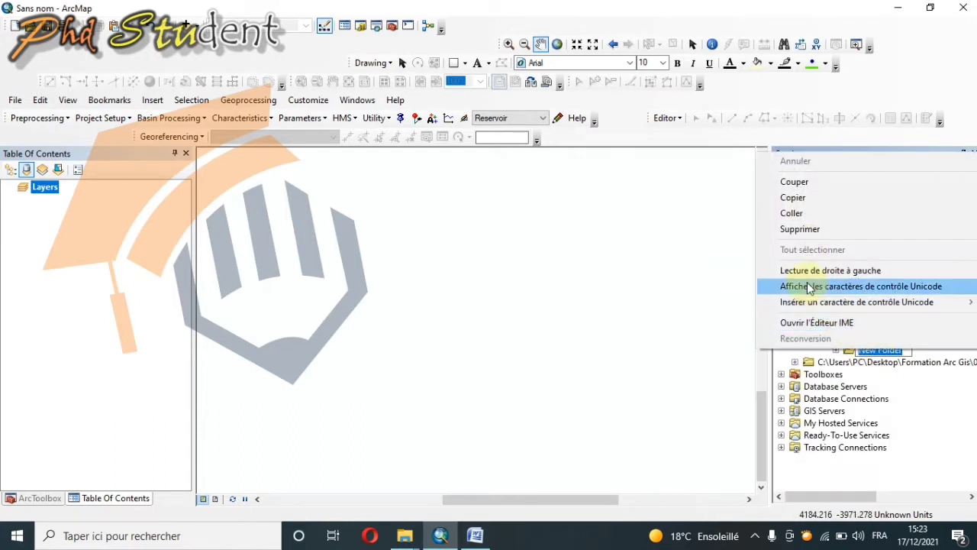
click(792, 213)
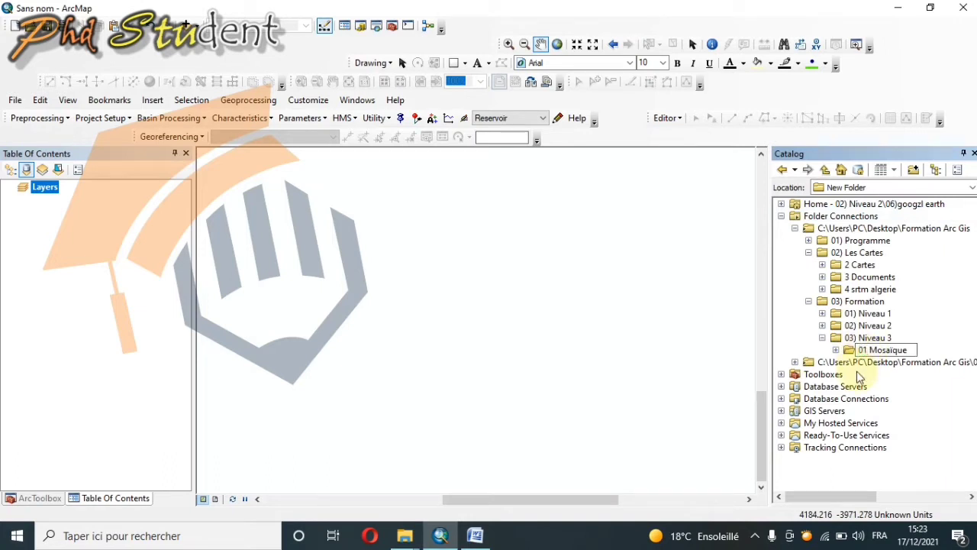
text())
key(Delete)
key(Return)
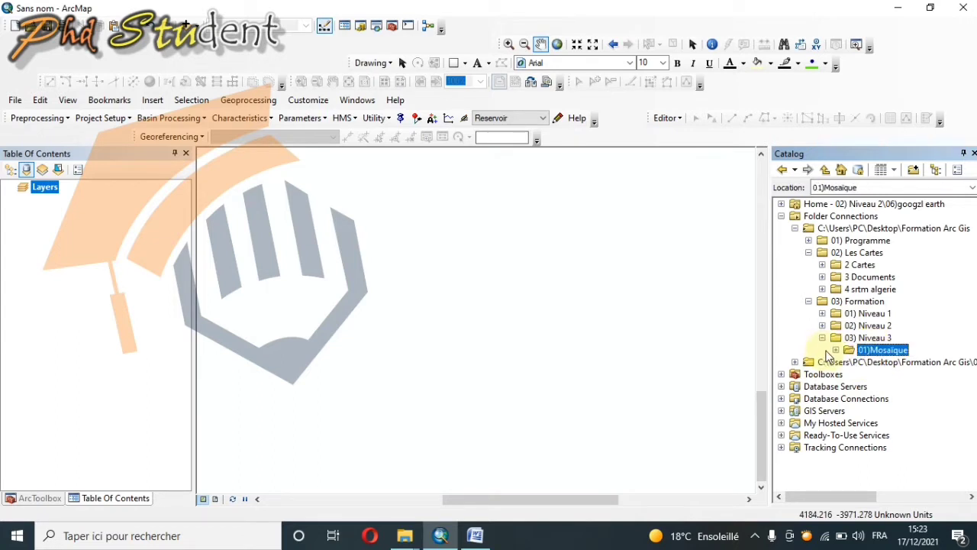
Step: Copy sougueur N 3-4.JPG from the 2 Cartes folder into the 01)Mosaïque folder
click(822, 276)
click(823, 276)
click(823, 265)
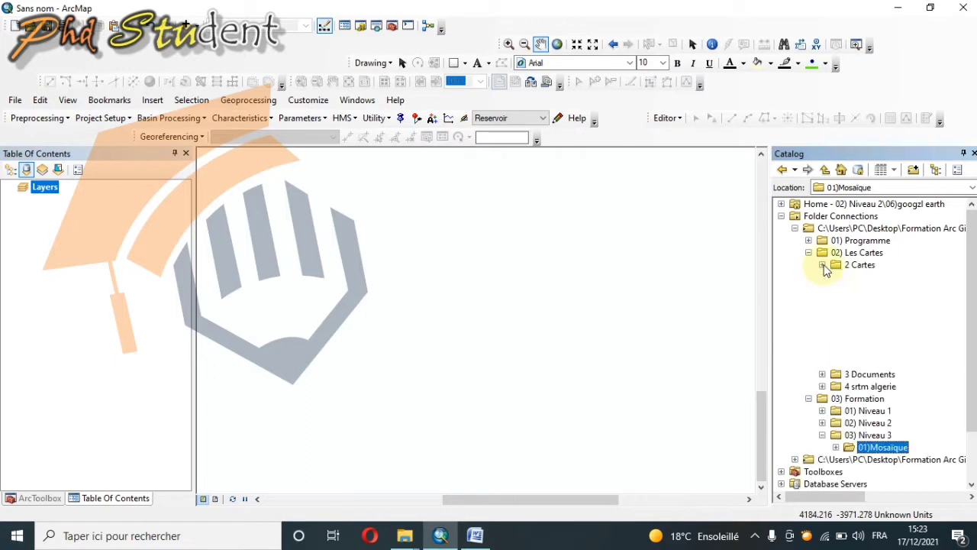
click(902, 337)
right_click(901, 337)
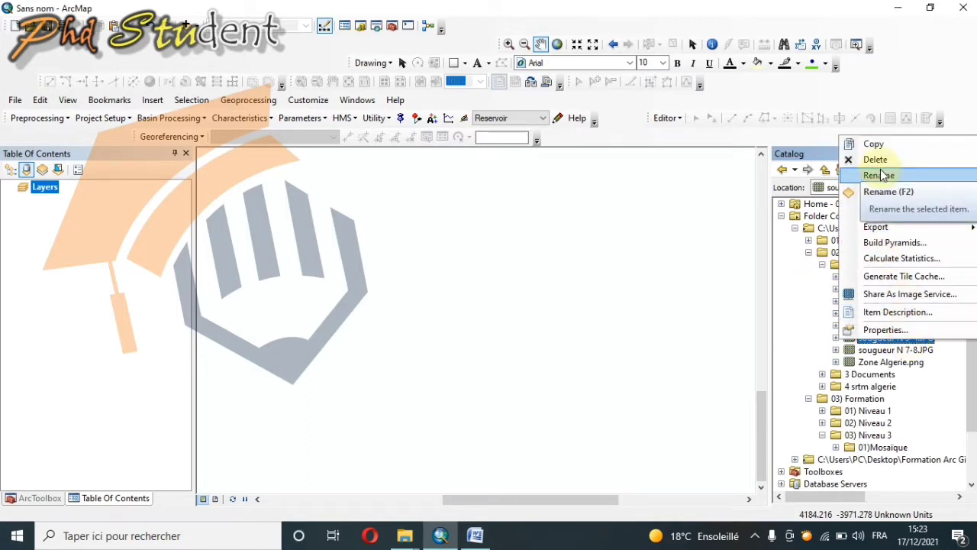
click(883, 145)
scroll(861, 425, down, 2)
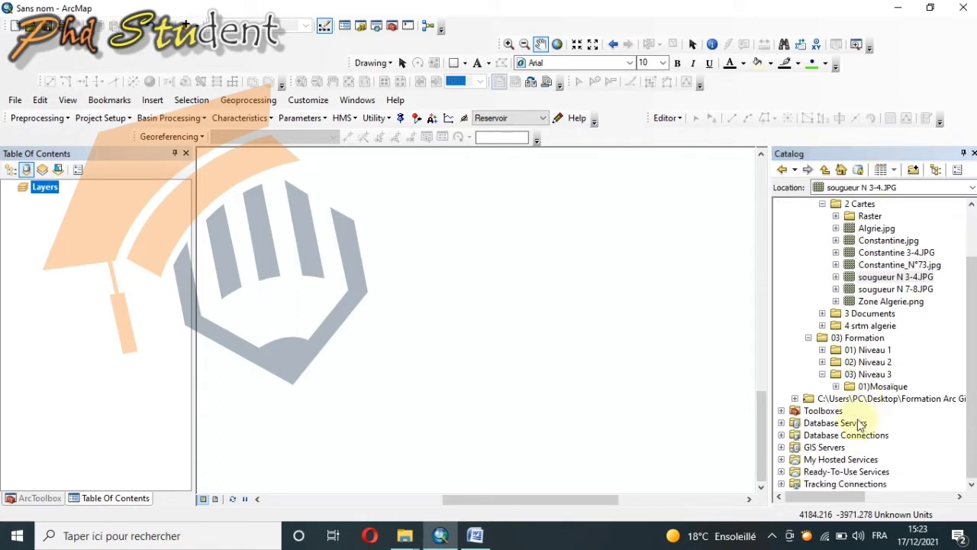
click(883, 386)
right_click(883, 387)
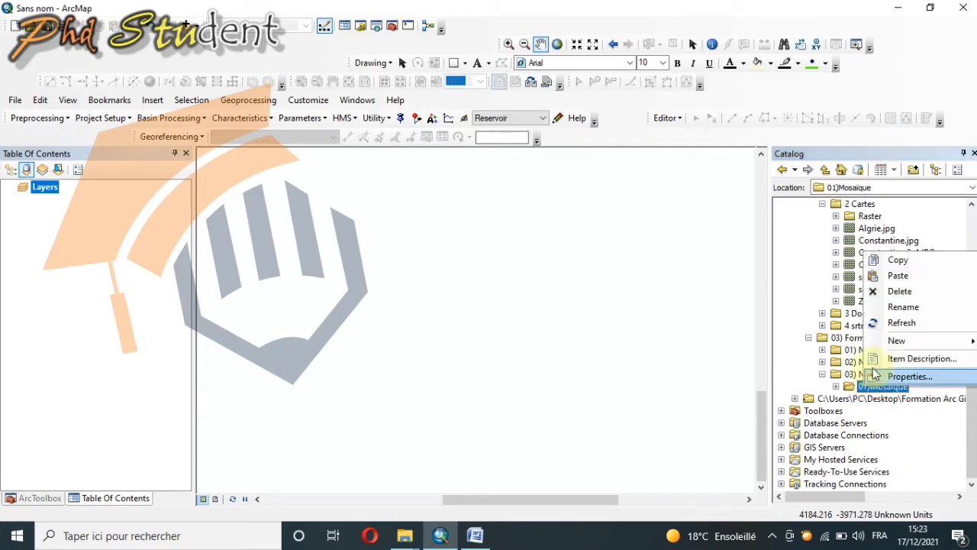
click(901, 276)
Step: Copy sougueur N 7-8.JPG from the 2 Cartes folder into 01)Mosaïque and expand that folder to show its contents
click(901, 289)
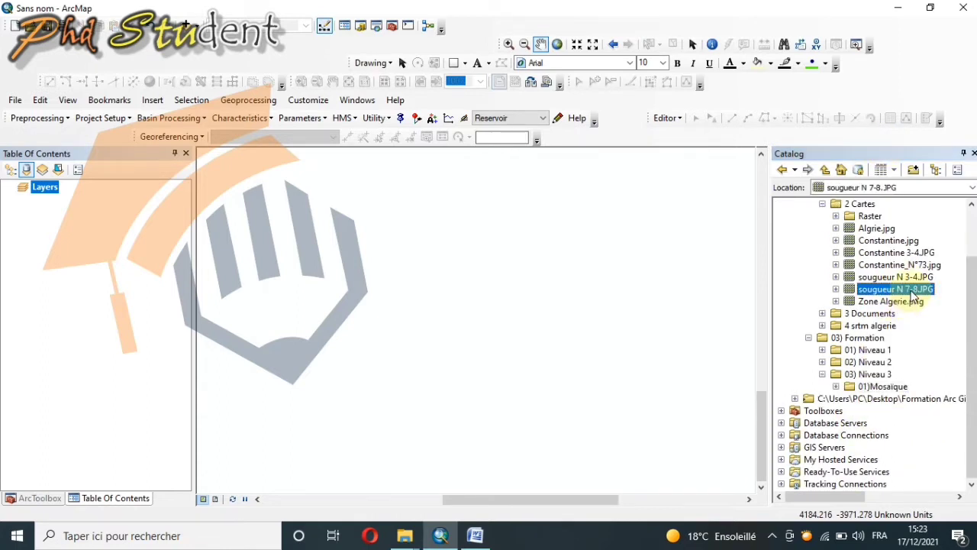
right_click(901, 289)
click(886, 304)
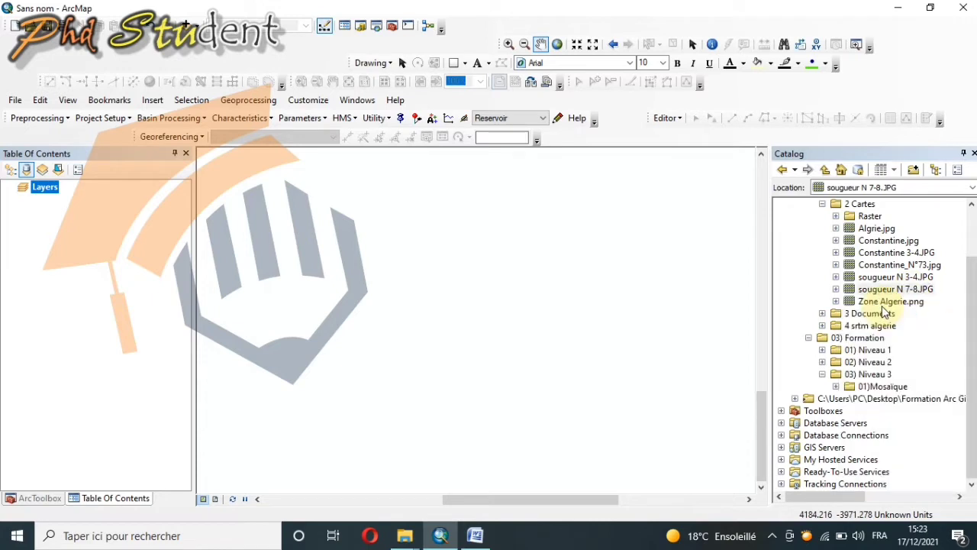
right_click(883, 387)
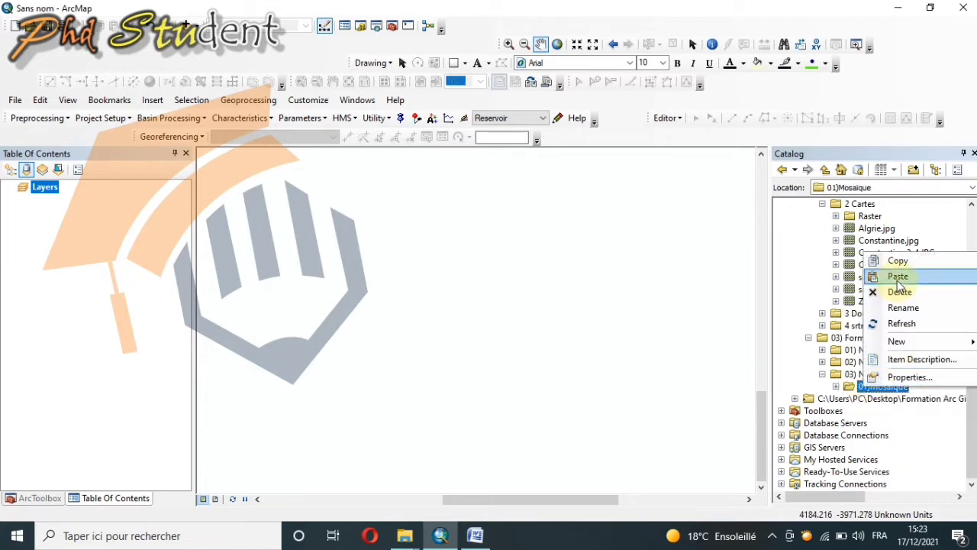
click(899, 280)
click(822, 204)
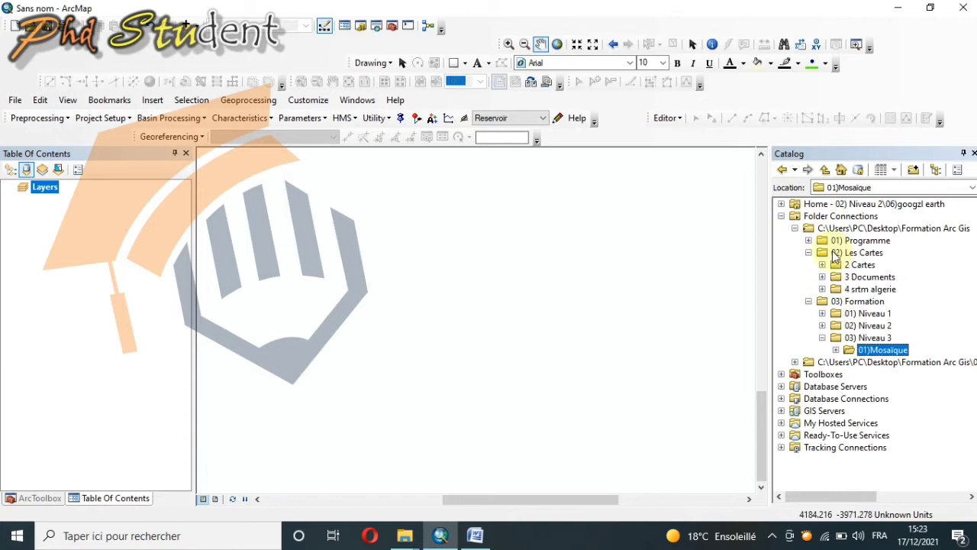
click(836, 349)
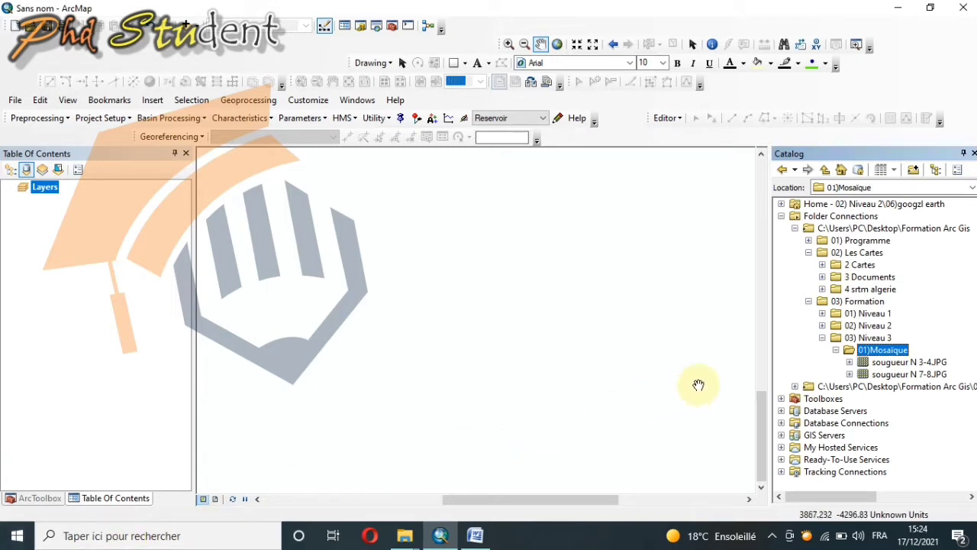
Step: Add sougueur N 3-4.JPG and sougueur N 7-8.JPG from the 01)Mosaïque folder to the map, accepting the unknown spatial reference
drag(919, 365, 600, 349)
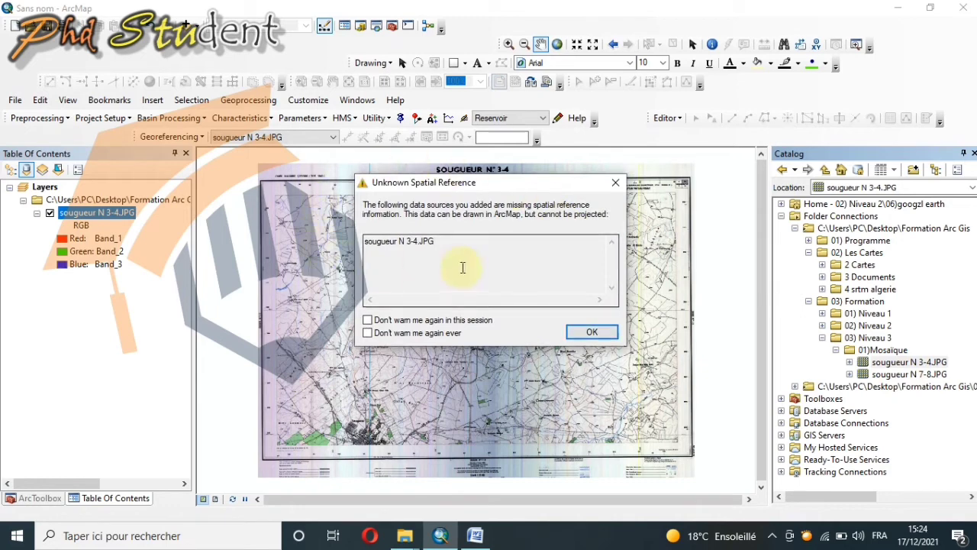
click(593, 334)
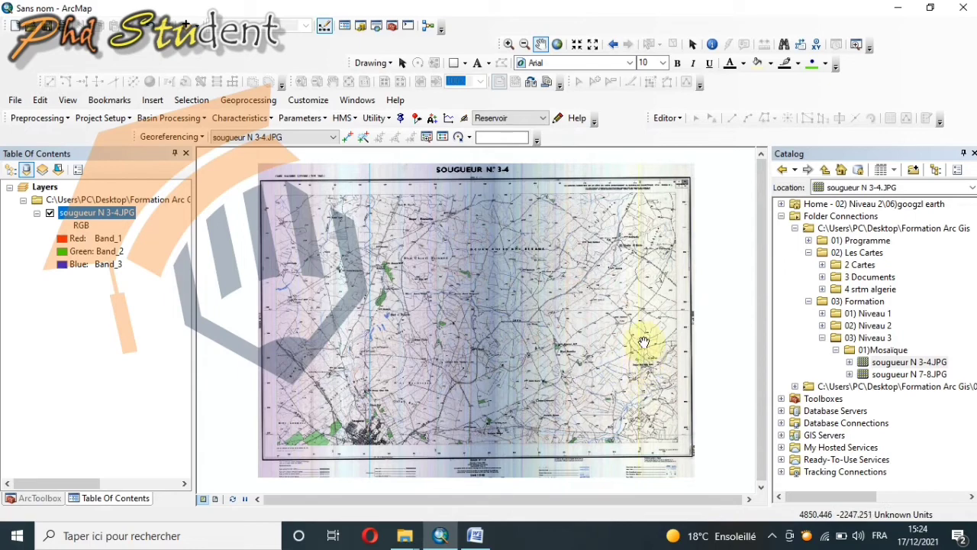
drag(905, 374, 617, 352)
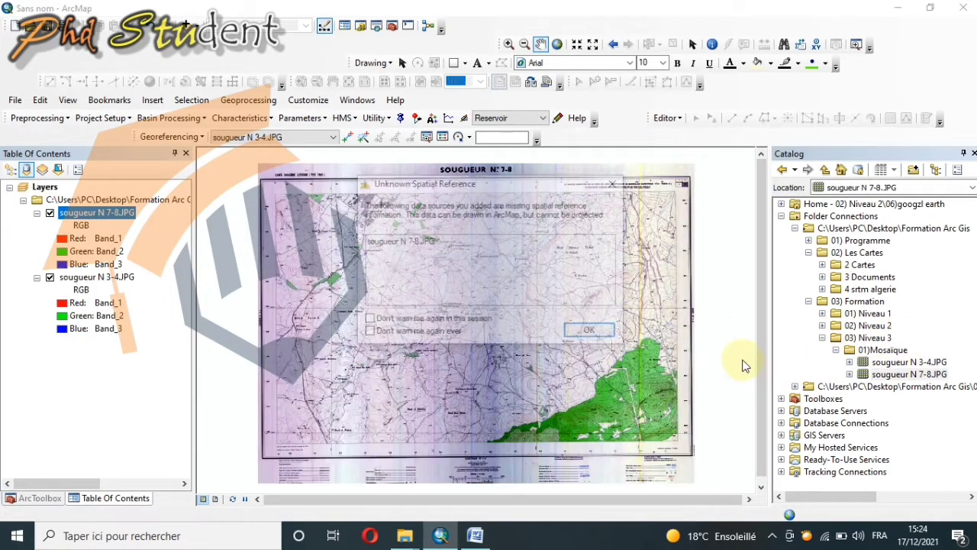
click(593, 333)
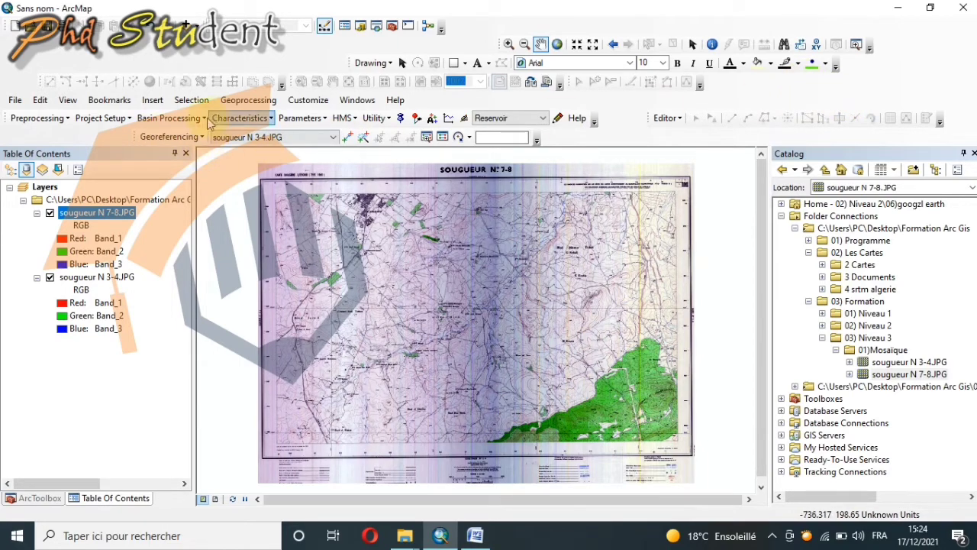
right_click(779, 99)
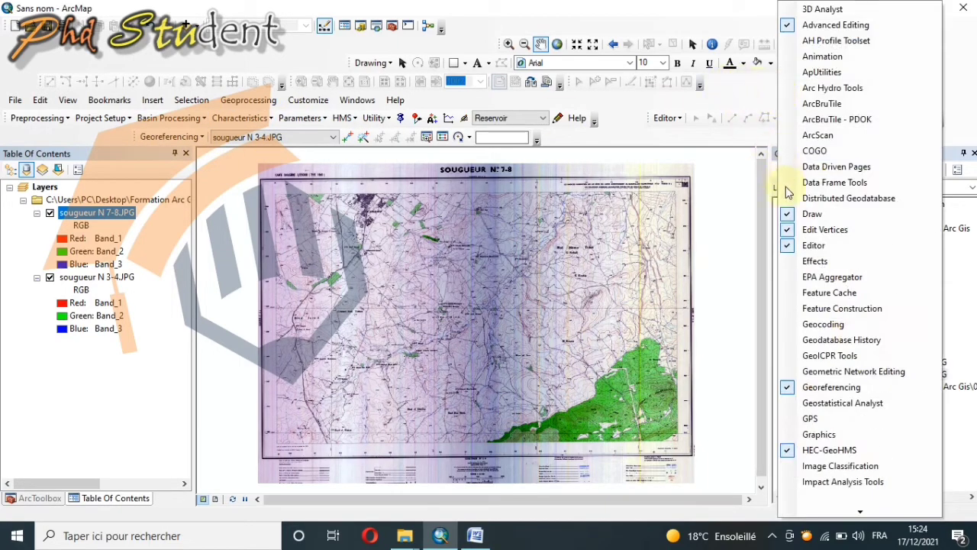
click(720, 158)
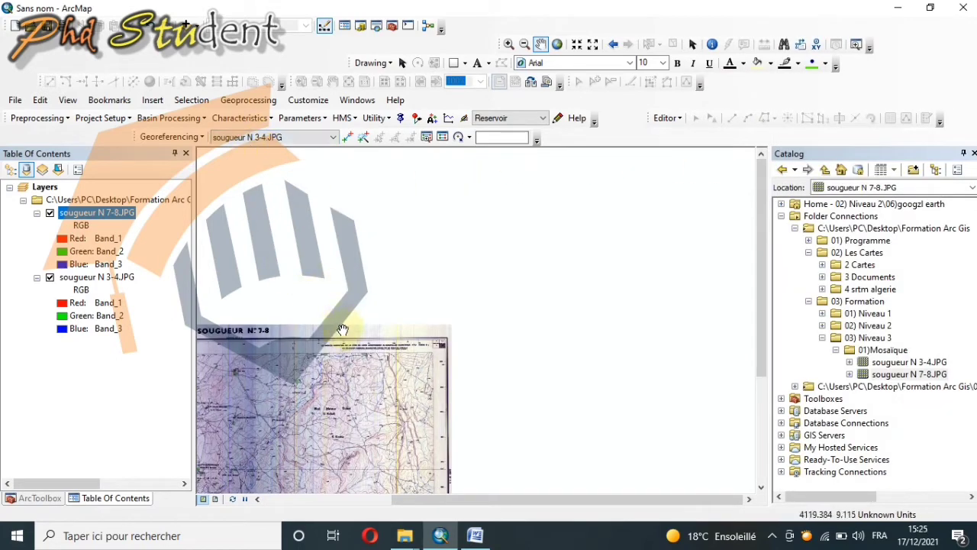
drag(344, 328, 568, 207)
drag(567, 250, 593, 181)
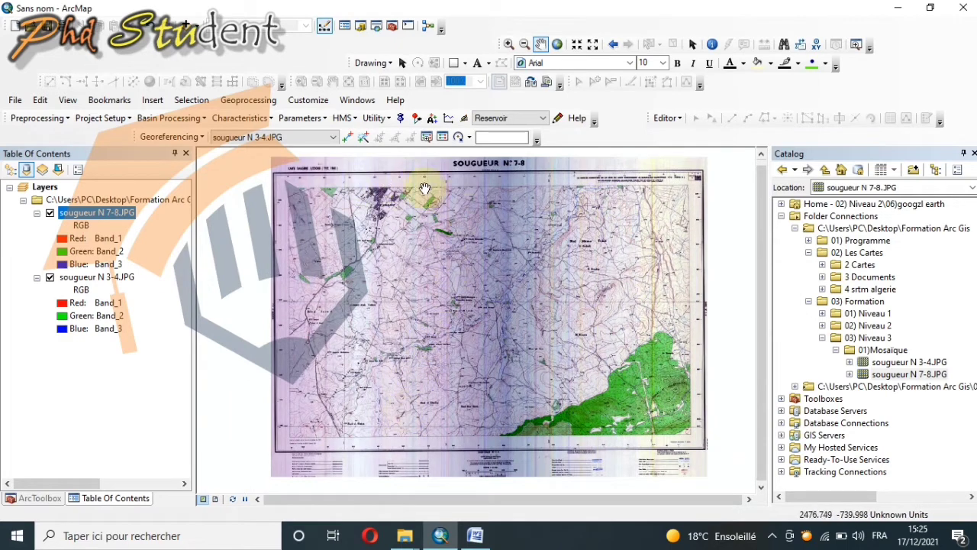
Step: Hide the sougueur N 7-8.JPG layer and examine the kilometric grid labels near the upper-right corner of the N 3-4 sheet
click(50, 213)
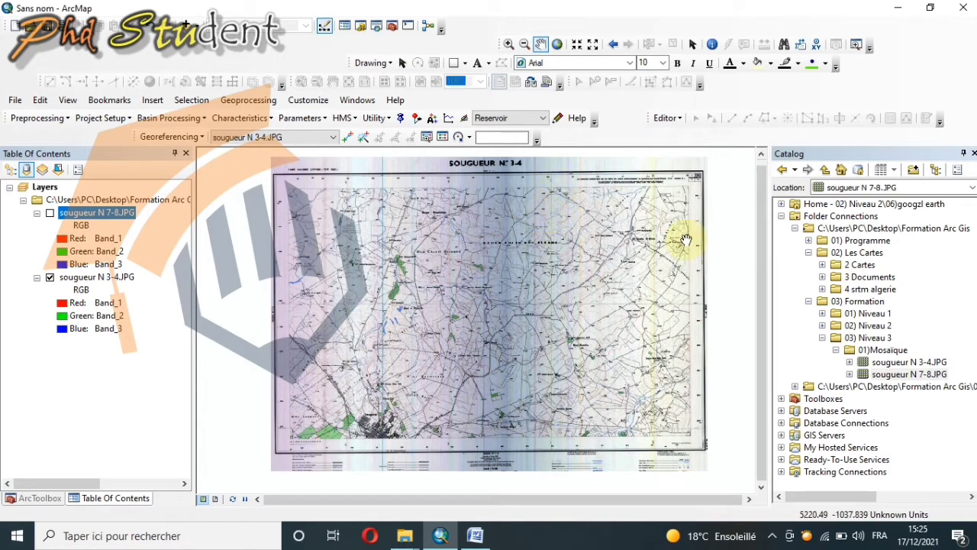
scroll(669, 205, up, 2)
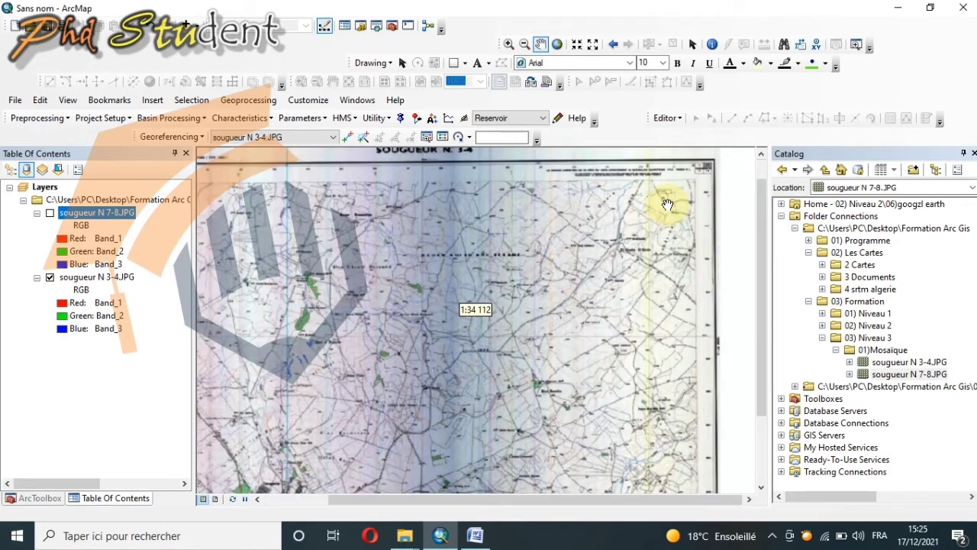
scroll(665, 198, up, 3)
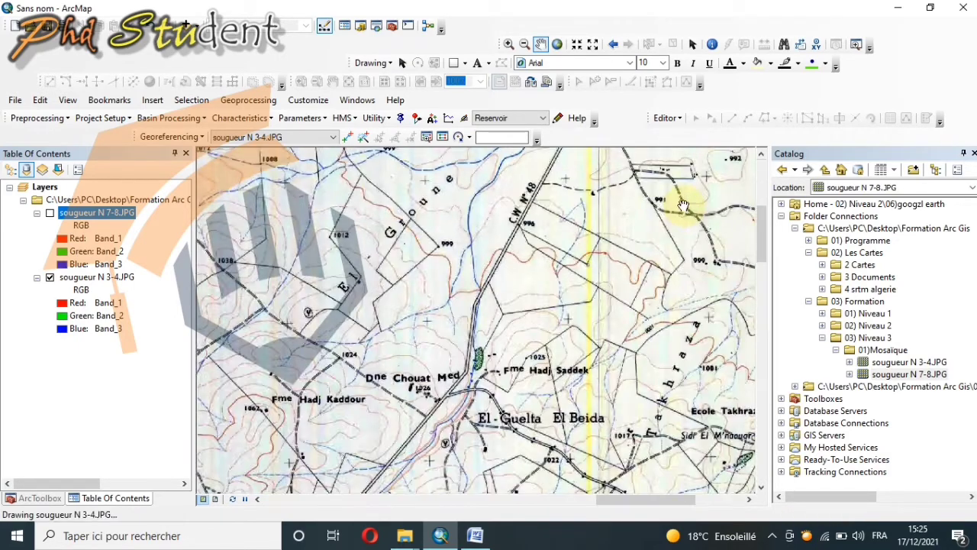
drag(677, 249, 597, 425)
drag(626, 279, 578, 244)
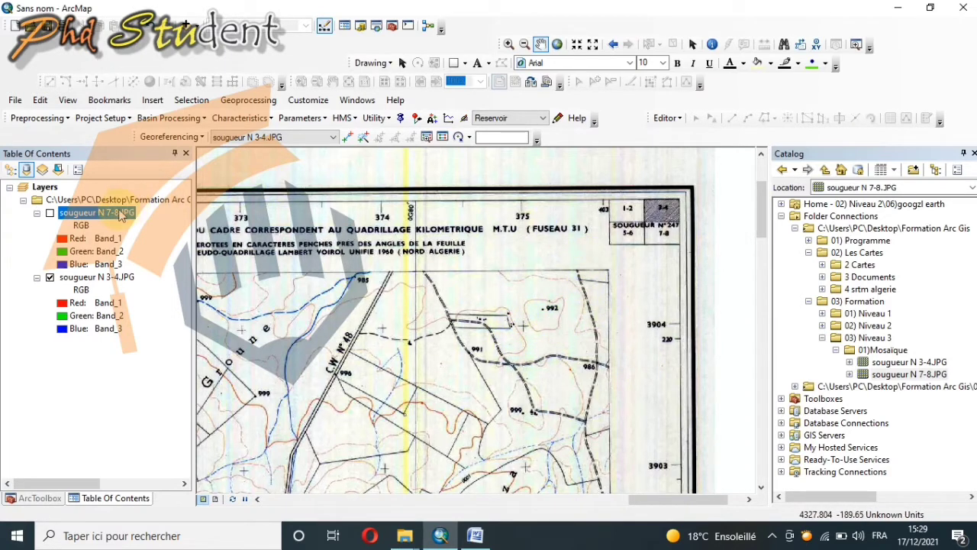
Step: Place a georeferencing control point on the 375/3904 grid cross near the upper-right corner of the sougueur N 3-4 sheet
right_click(118, 212)
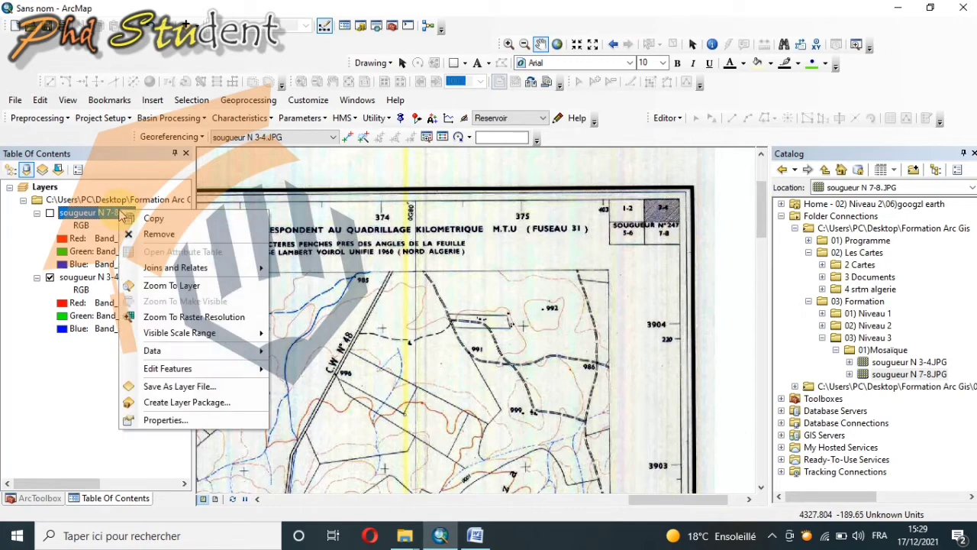
click(179, 288)
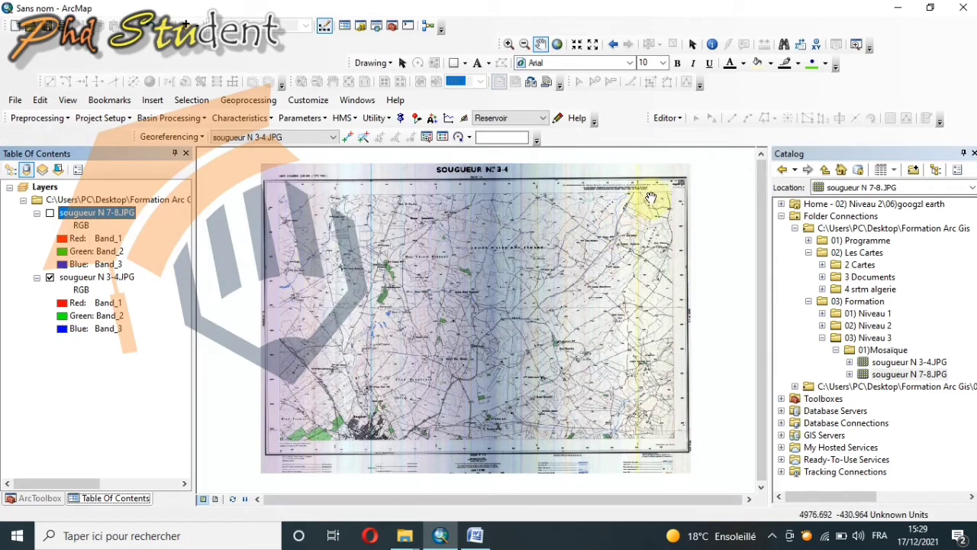
scroll(651, 199, up, 2)
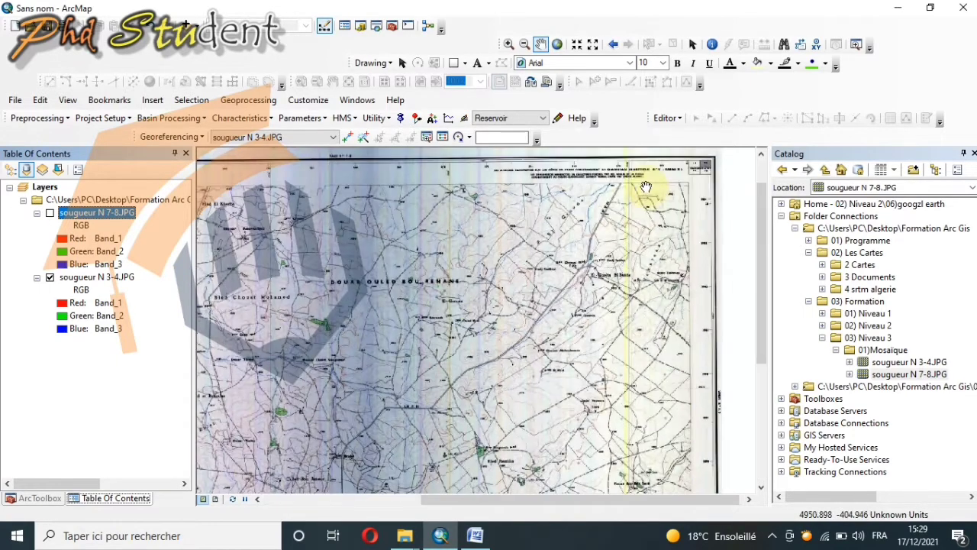
scroll(646, 186, up, 2)
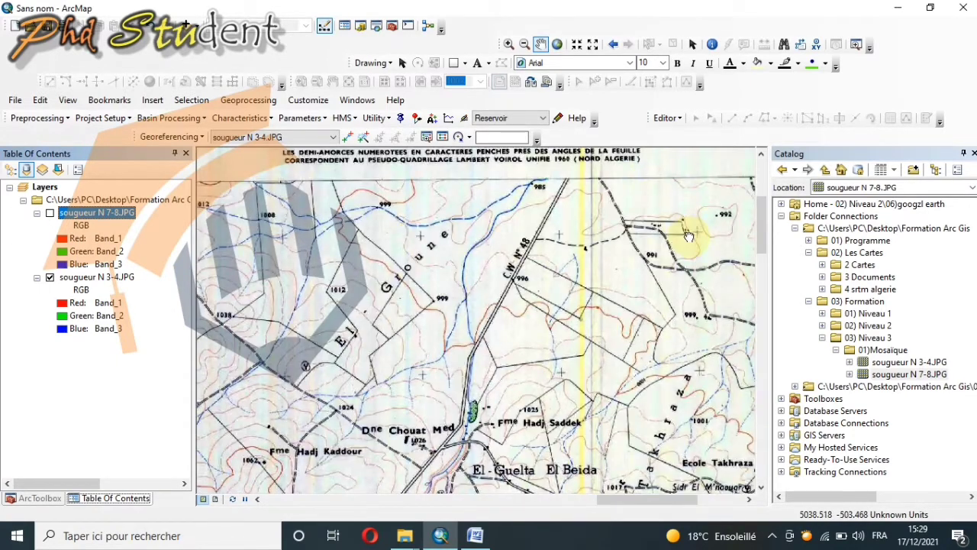
drag(688, 235, 633, 218)
scroll(642, 224, up, 3)
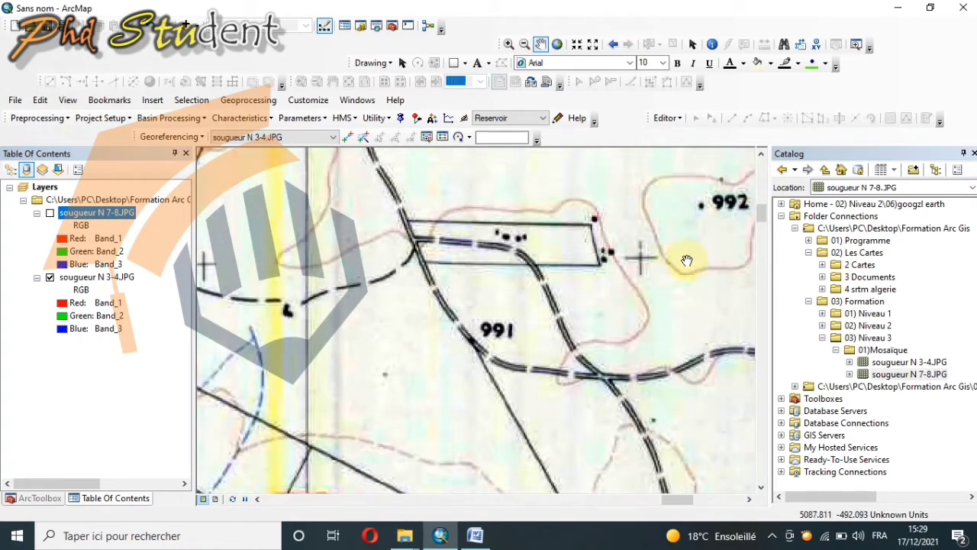
drag(683, 257, 650, 244)
scroll(626, 242, up, 2)
scroll(626, 242, up, 2)
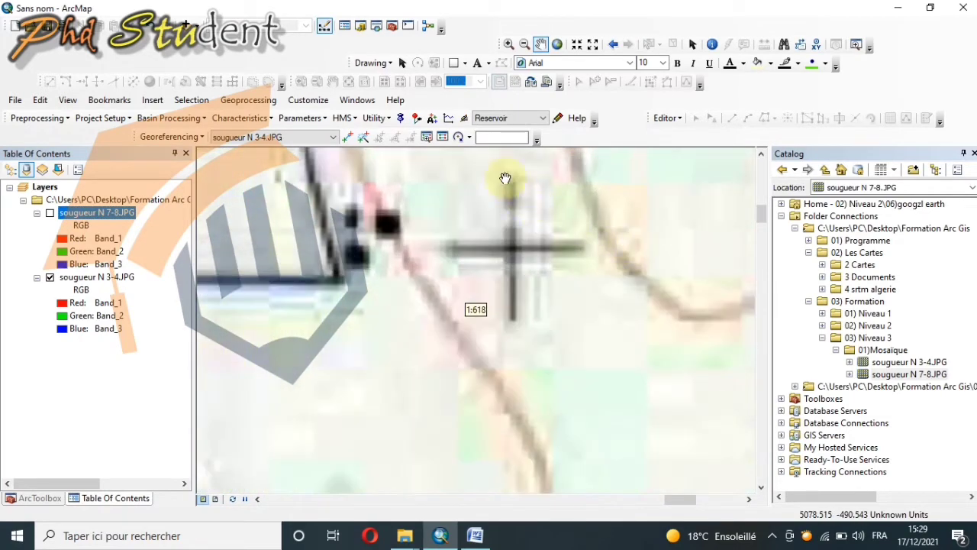
click(350, 141)
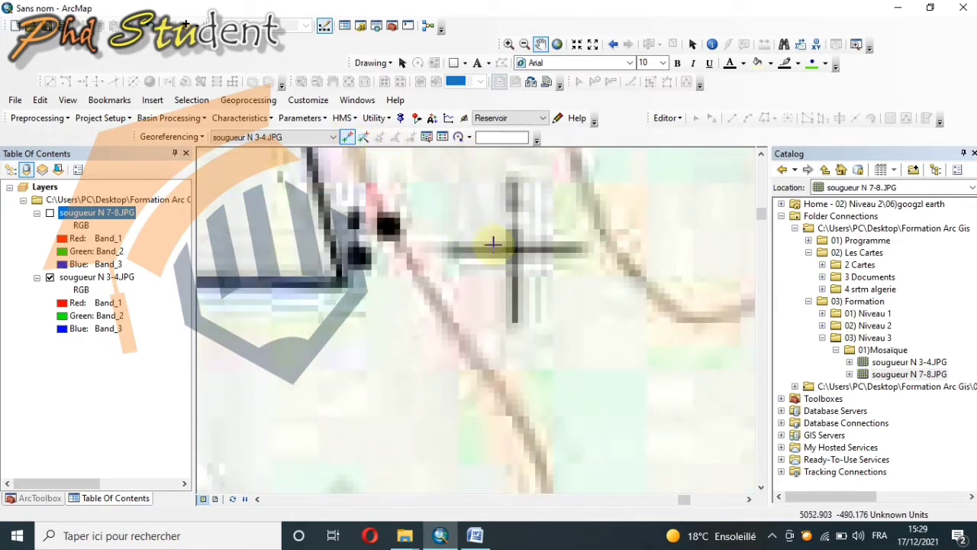
scroll(585, 255, up, 2)
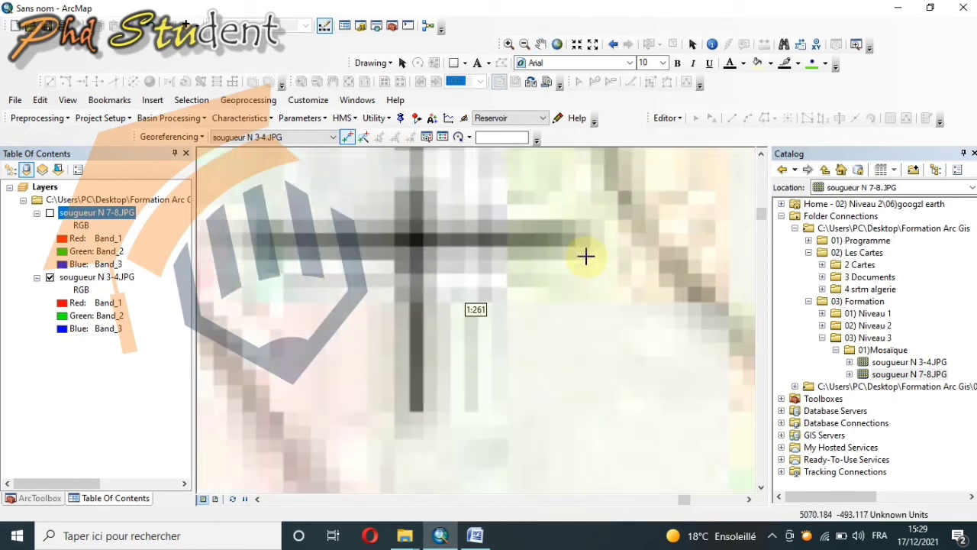
scroll(585, 255, down, 6)
scroll(635, 255, down, 4)
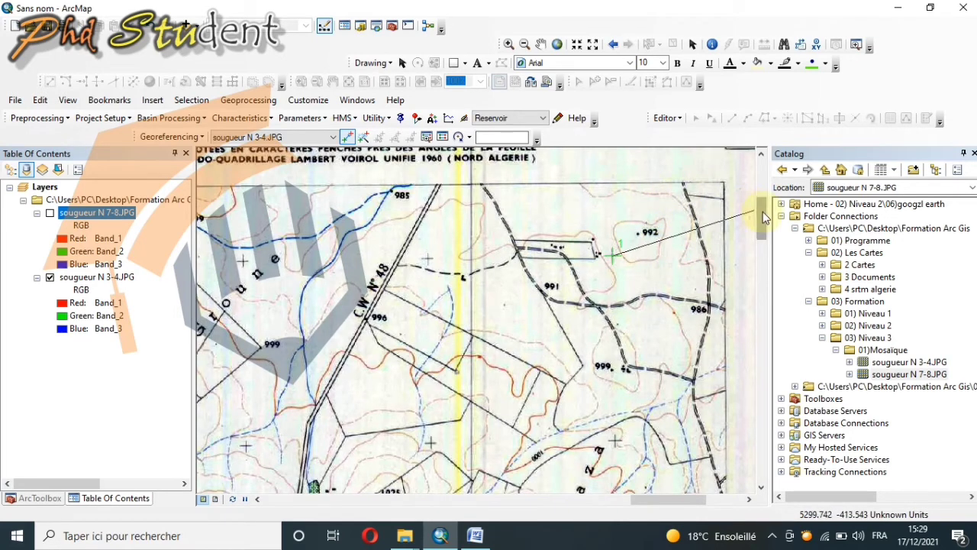
Step: Assign map coordinates X 375000 and Y 3904000 to the control point, following the kilometric grid labels in the sheet margin
drag(763, 212, 763, 198)
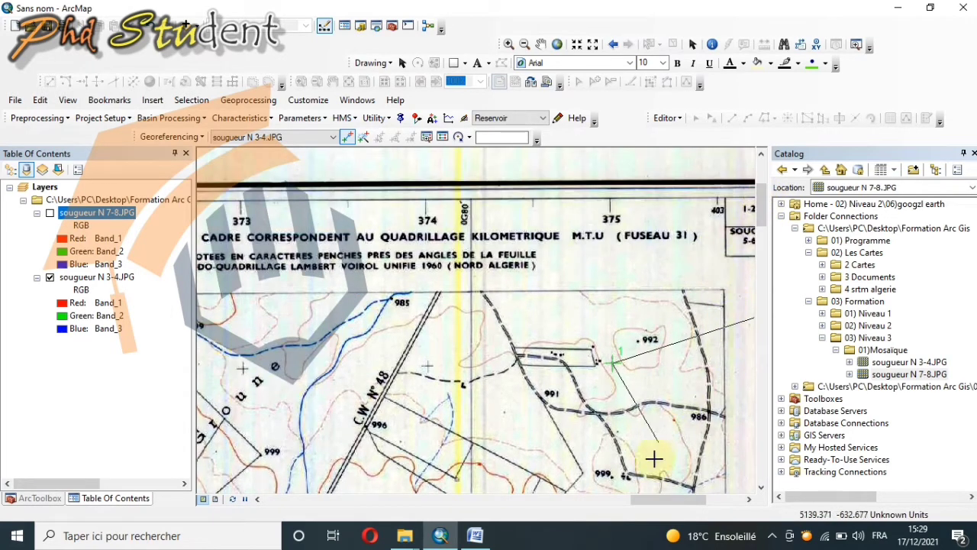
drag(685, 498, 699, 498)
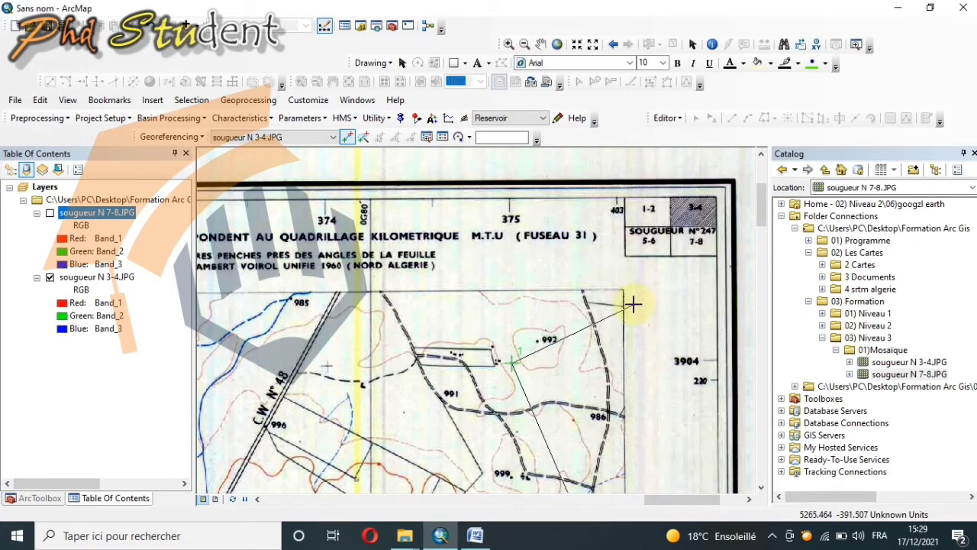
scroll(634, 304, down, 2)
scroll(633, 304, up, 2)
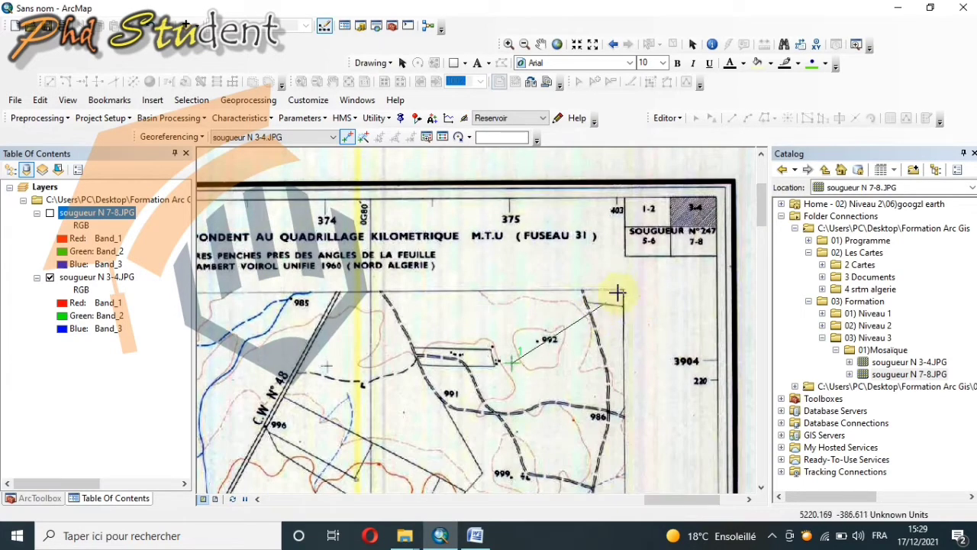
right_click(647, 277)
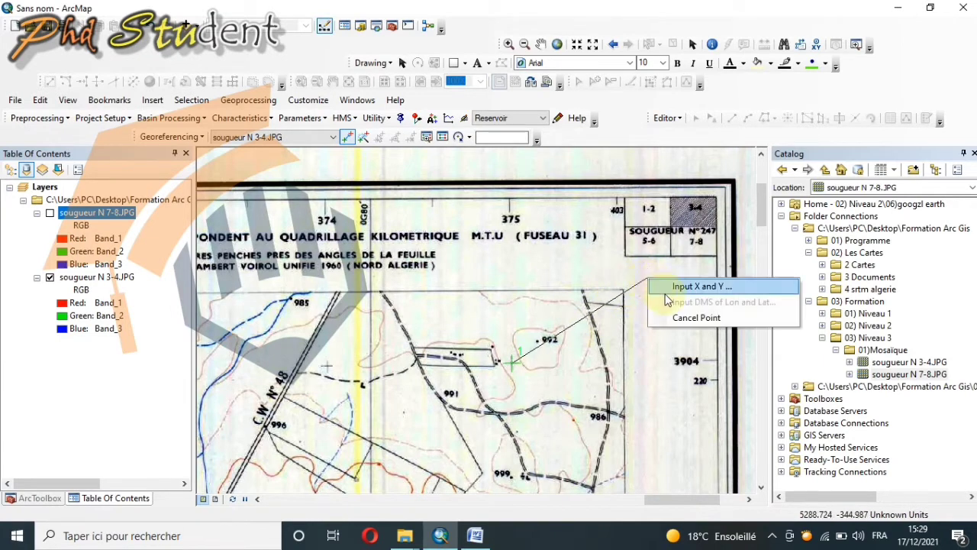
click(695, 288)
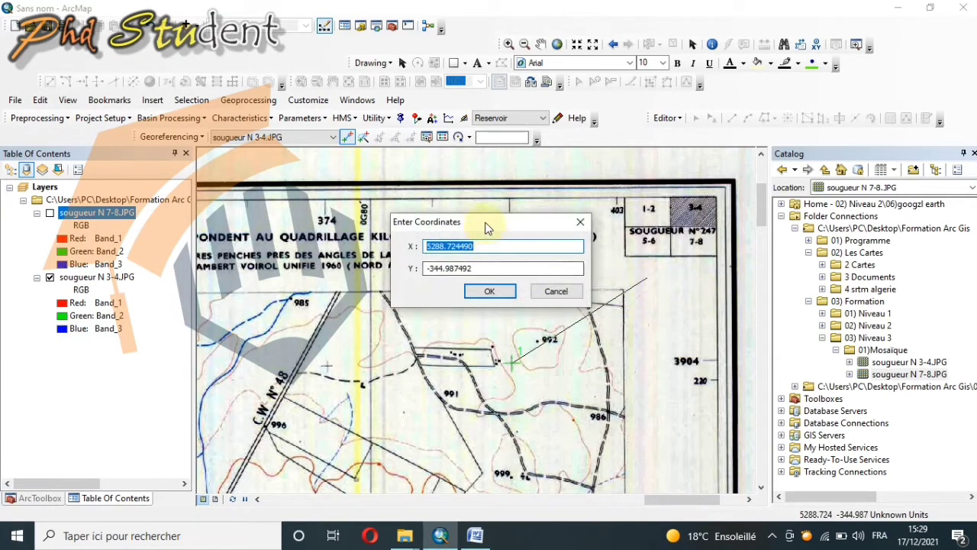
drag(487, 223, 572, 391)
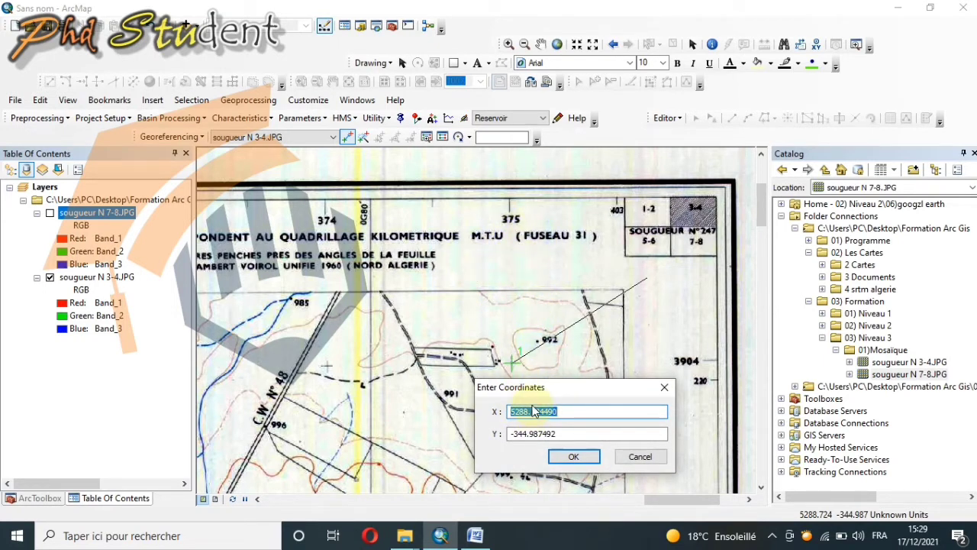
text(3)
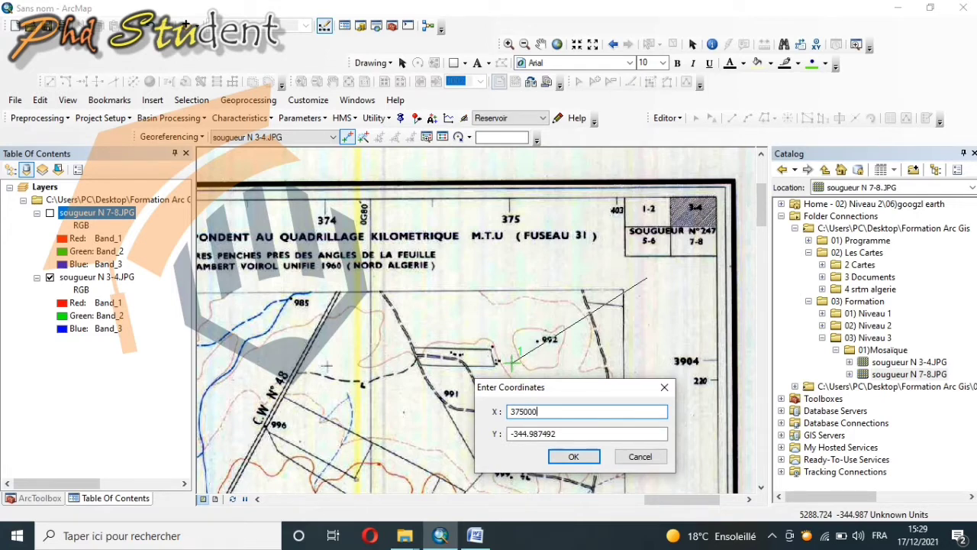
text(75000)
click(564, 433)
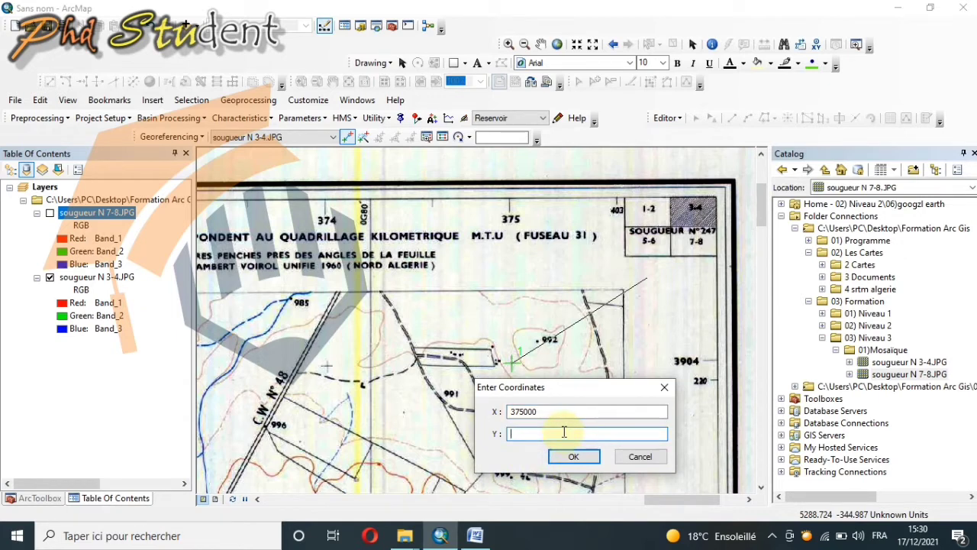
text(904000)
click(584, 456)
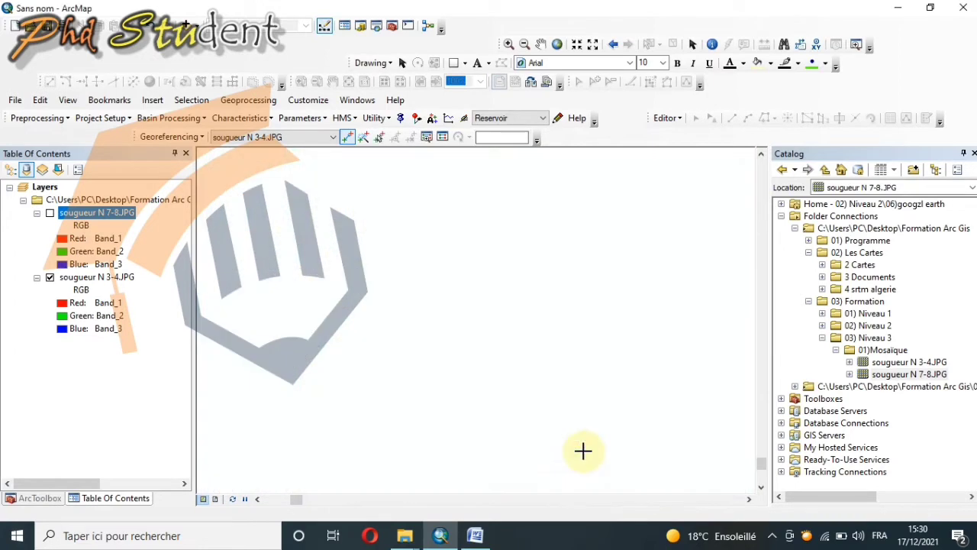
Step: Show the sougueur N 7-8.JPG layer at its full extent and hide sougueur N 3-4.JPG
right_click(130, 215)
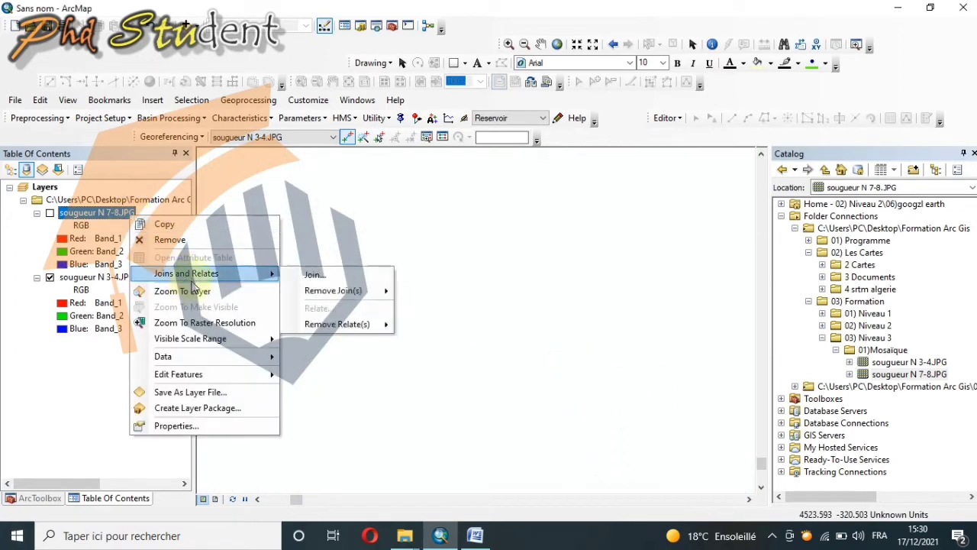
click(192, 288)
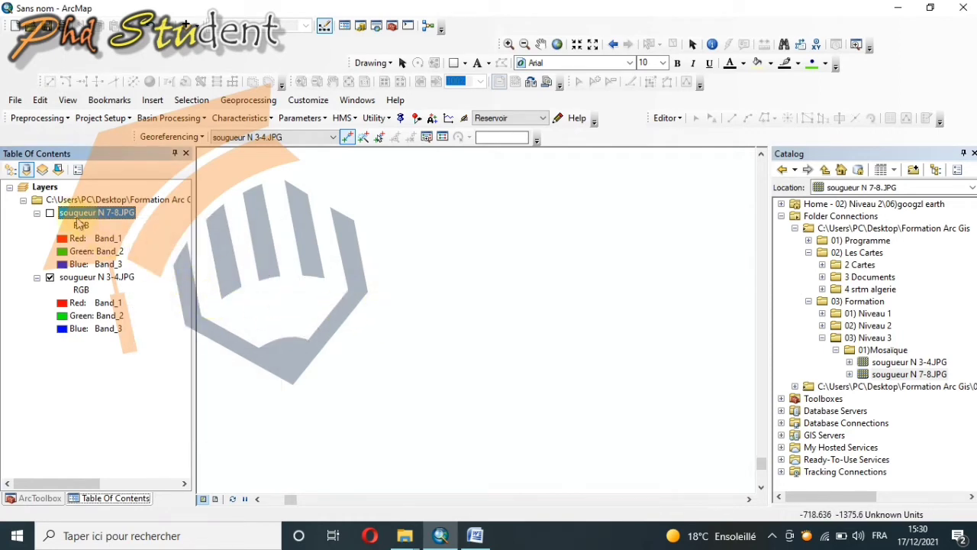
right_click(80, 215)
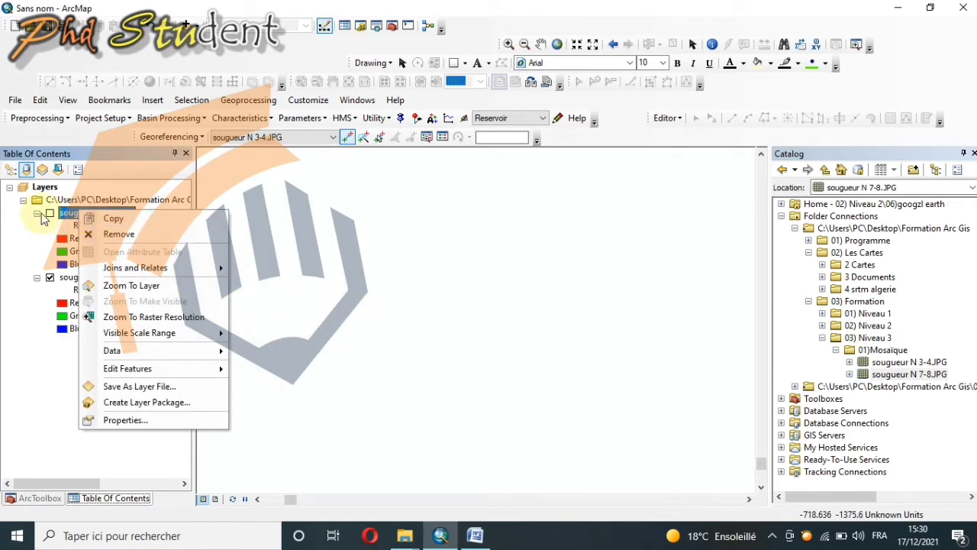
click(50, 215)
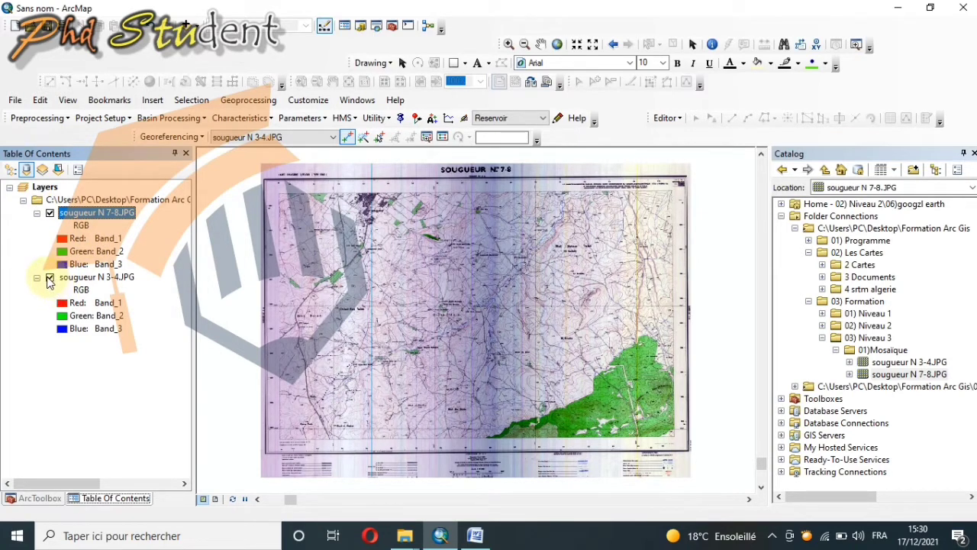
click(49, 278)
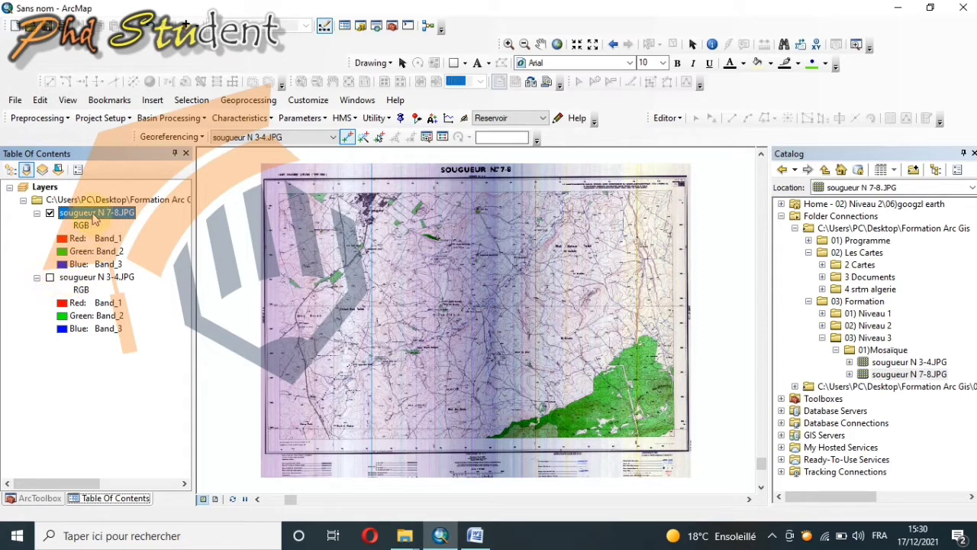
Step: Delete the only control point link from the link table of sougueur N 3-4.JPG and close the table
click(442, 138)
click(286, 409)
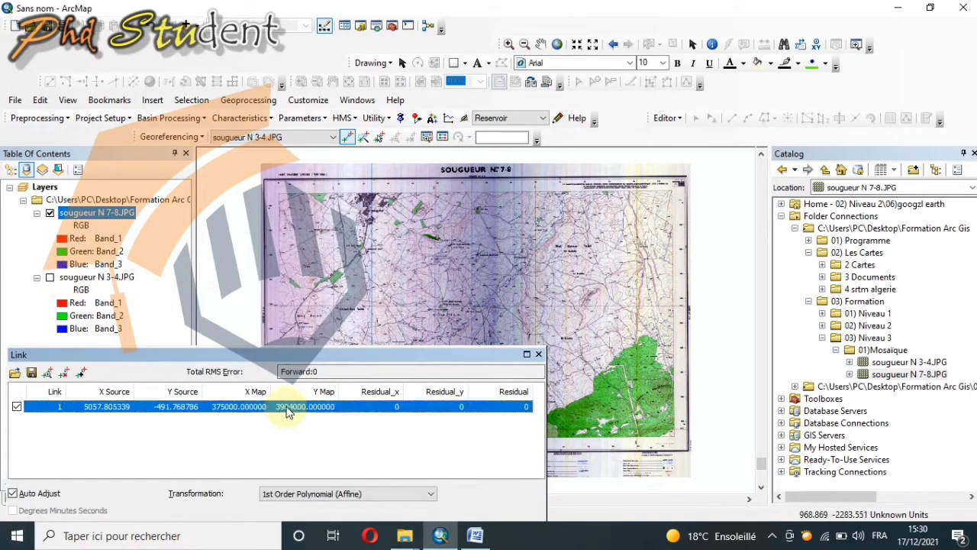
click(67, 373)
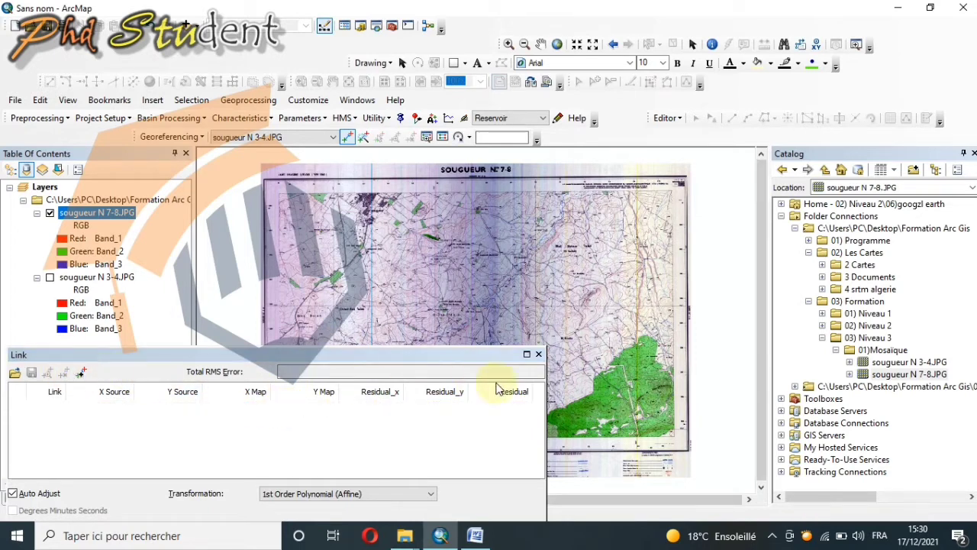
click(539, 354)
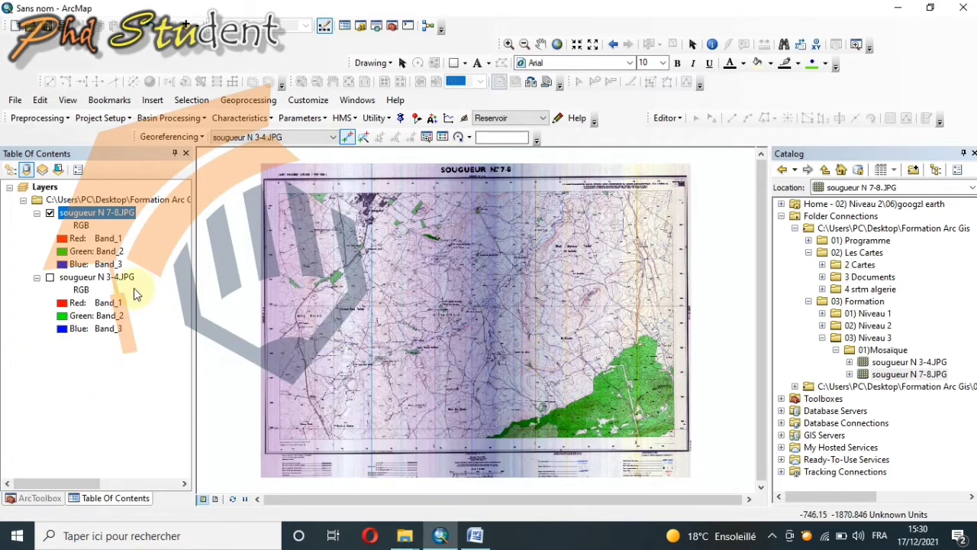
Step: Place a control point on the 375/3894 grid cross near the upper-right corner of the sougueur N 7-8 sheet
right_click(112, 217)
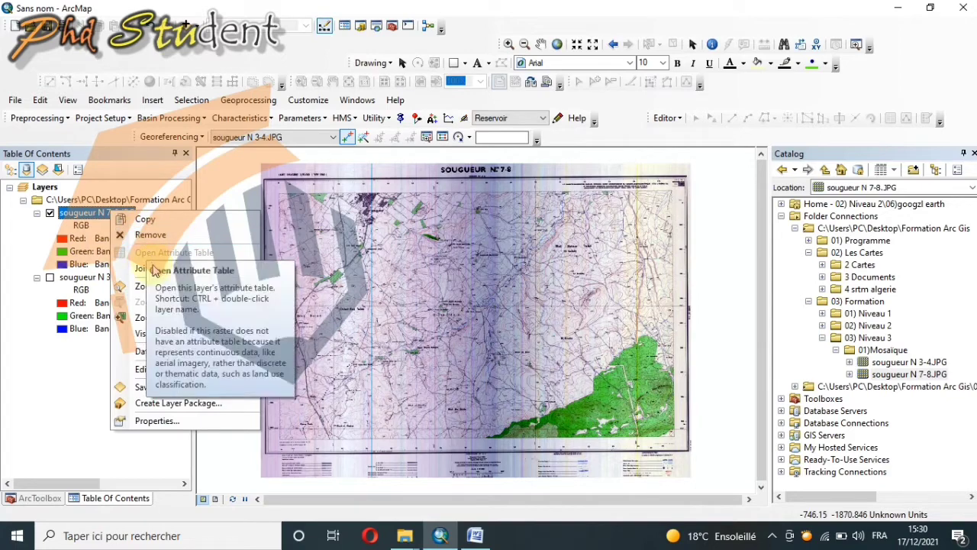
click(527, 266)
scroll(653, 205, down, 3)
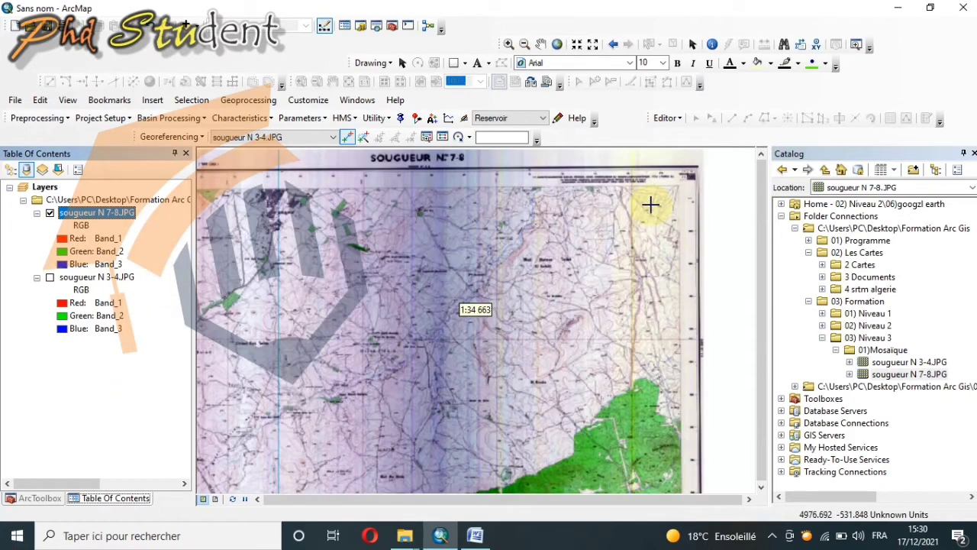
scroll(664, 212, down, 4)
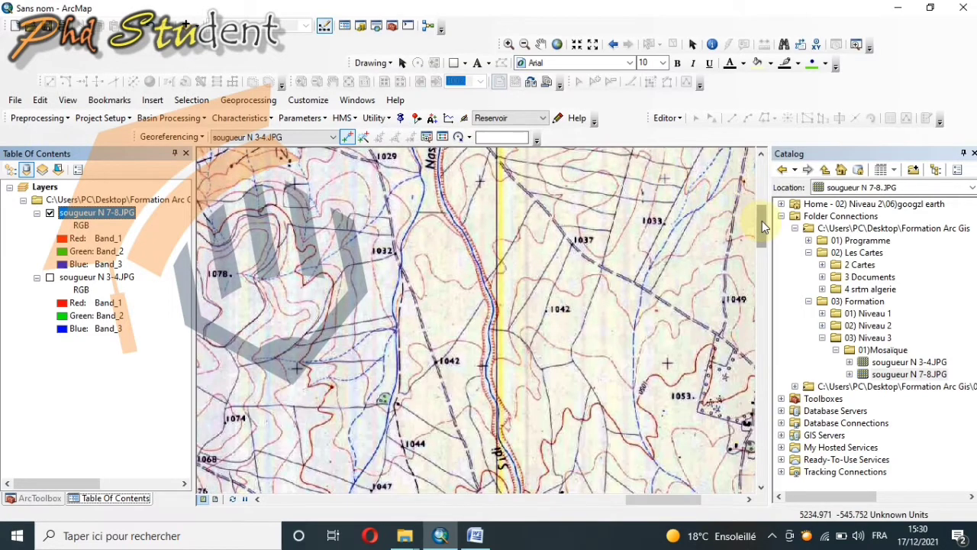
drag(762, 221, 762, 211)
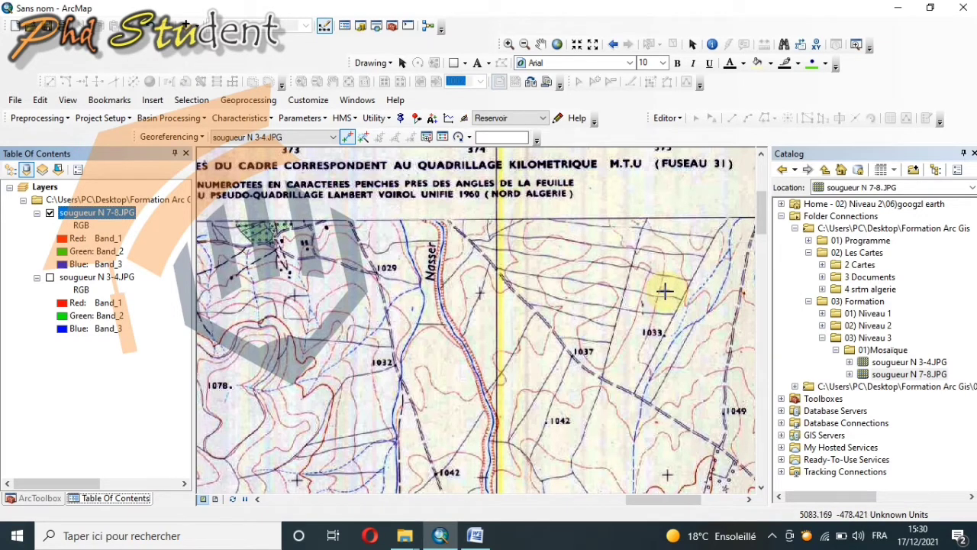
click(664, 290)
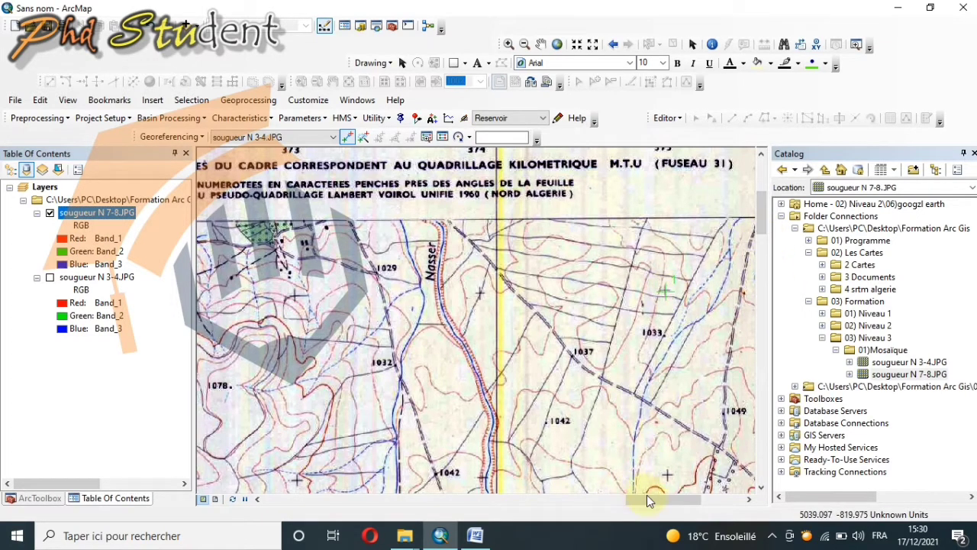
drag(647, 500, 665, 499)
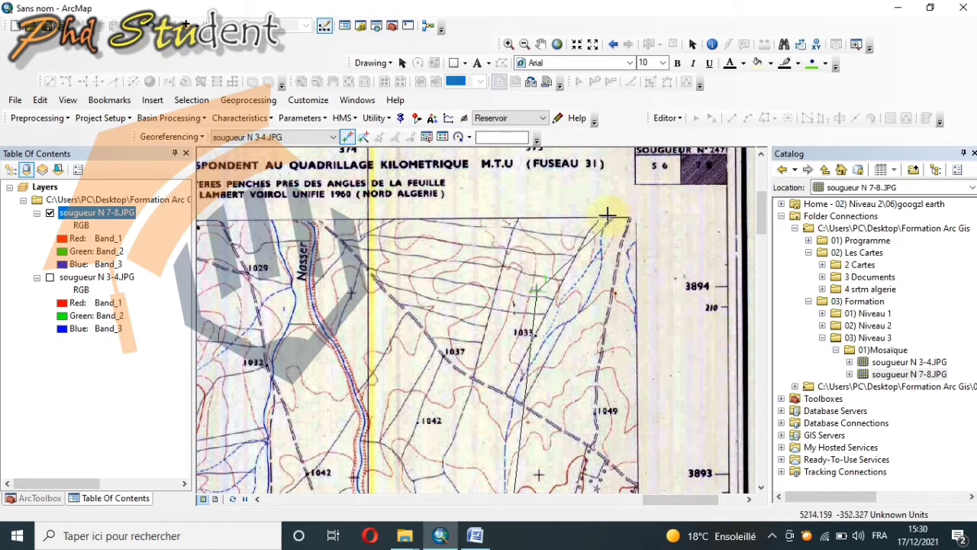
drag(759, 222, 761, 218)
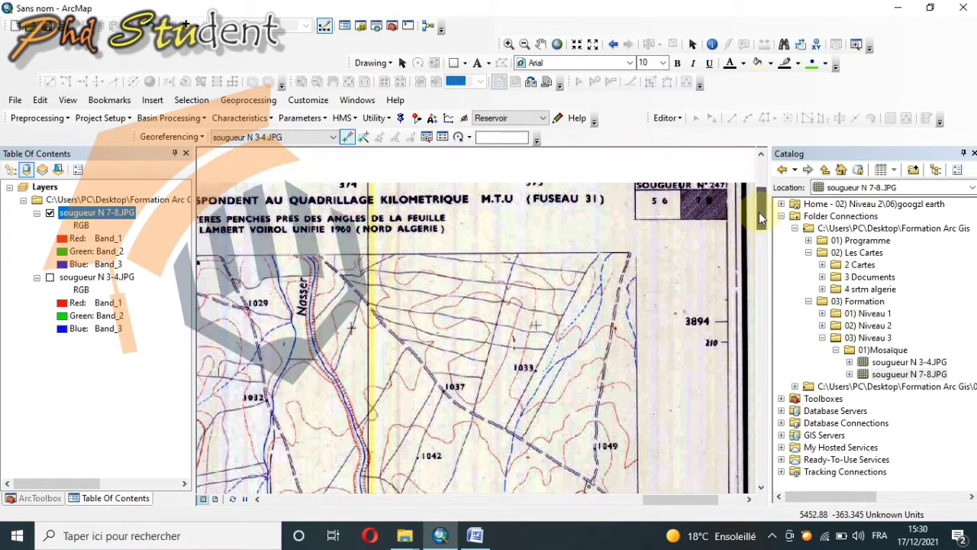
right_click(656, 244)
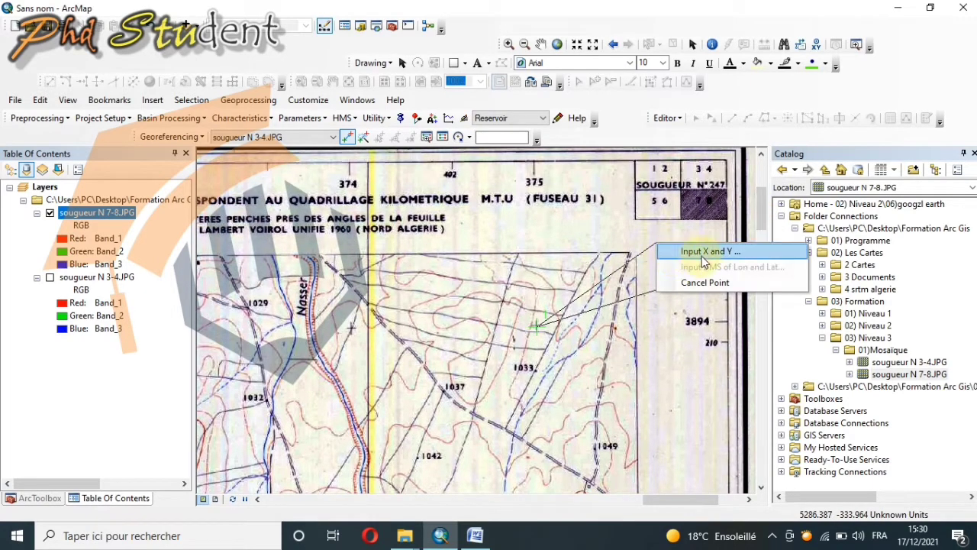
click(703, 254)
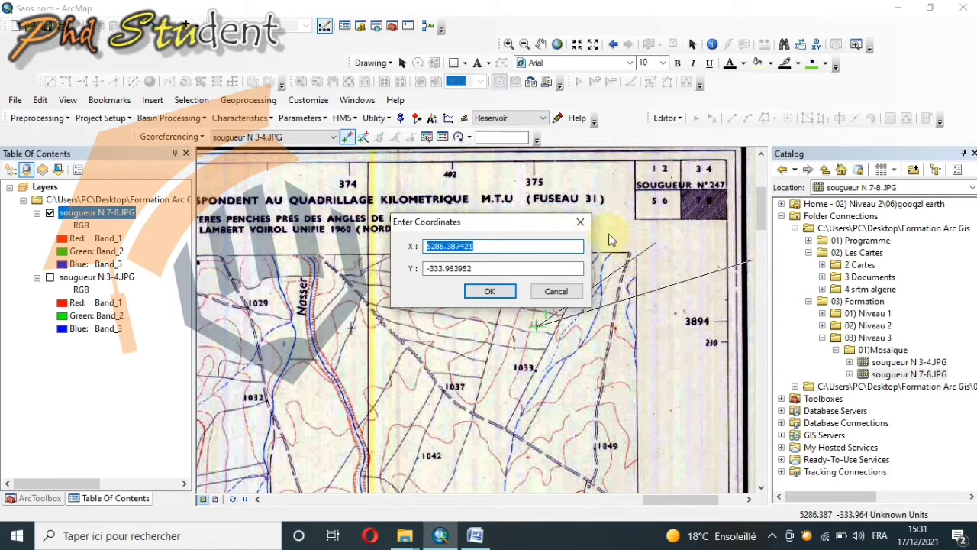
click(580, 223)
Step: Assign map coordinates X 375000 and Y 3894000 to the control point near the sheet's upper-right corner
right_click(658, 239)
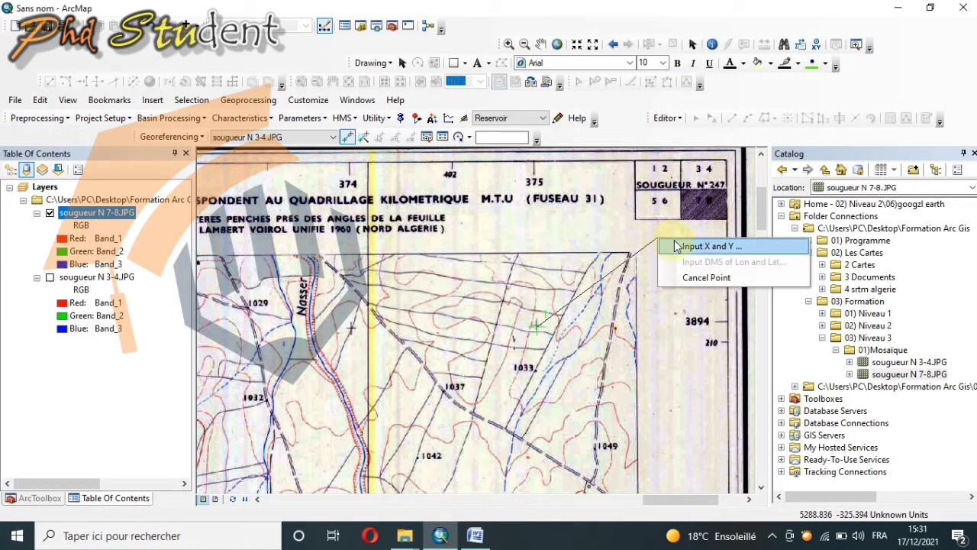
click(676, 246)
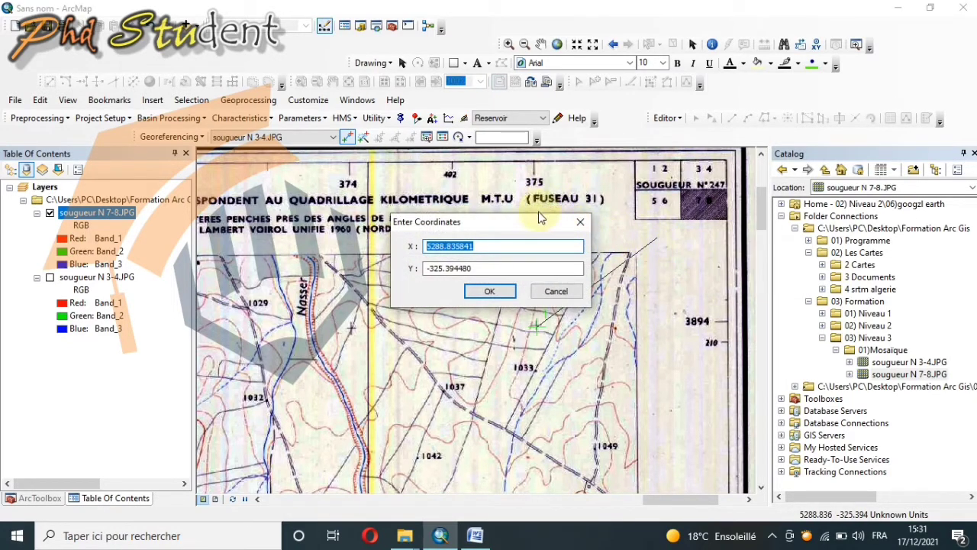
text(375000)
double_click(519, 265)
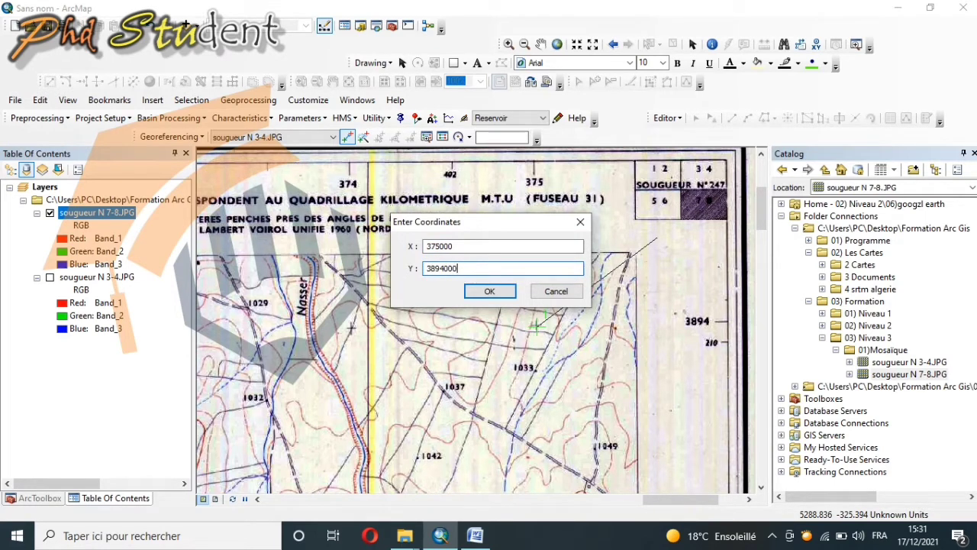
click(490, 291)
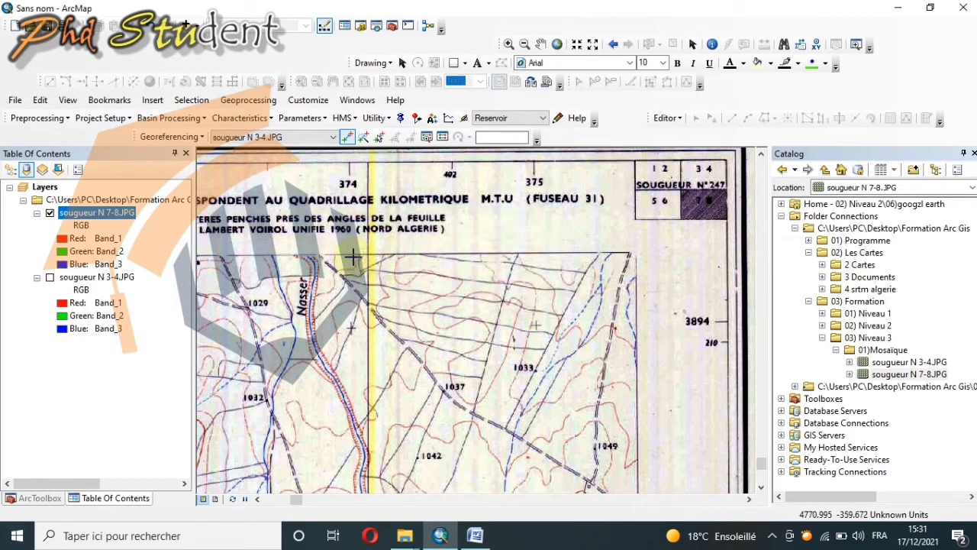
Step: Zoom to the full extent of the sougueur N 7-8.JPG layer
right_click(103, 212)
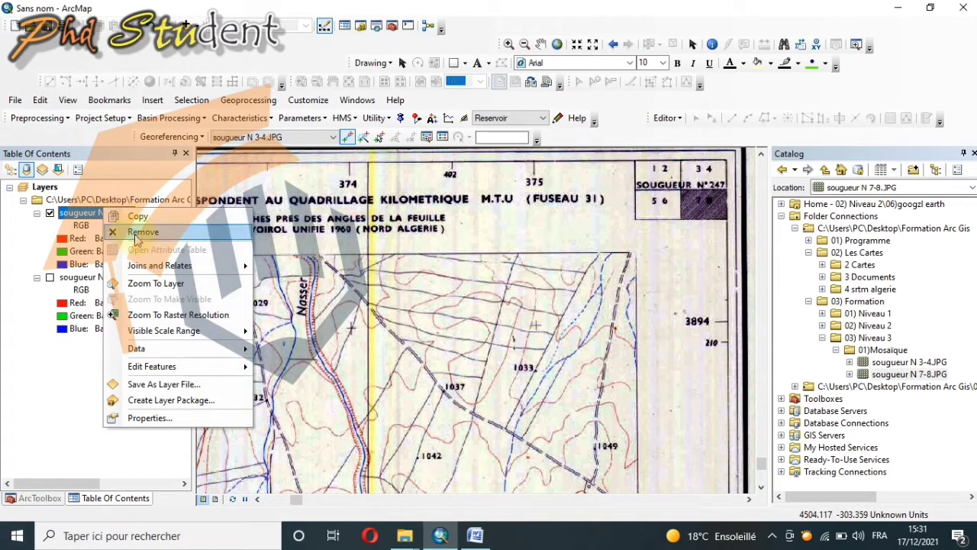
click(147, 283)
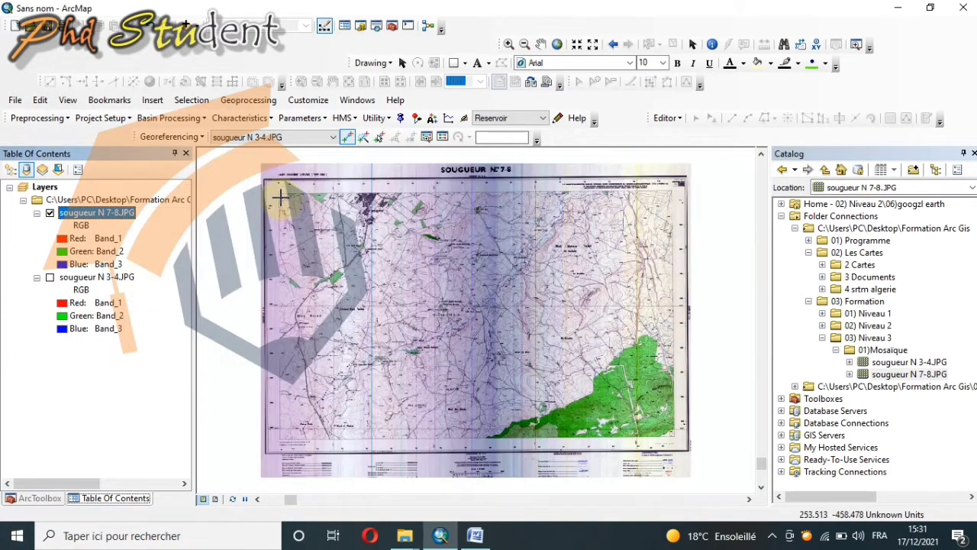
scroll(297, 204, down, 5)
scroll(333, 227, down, 3)
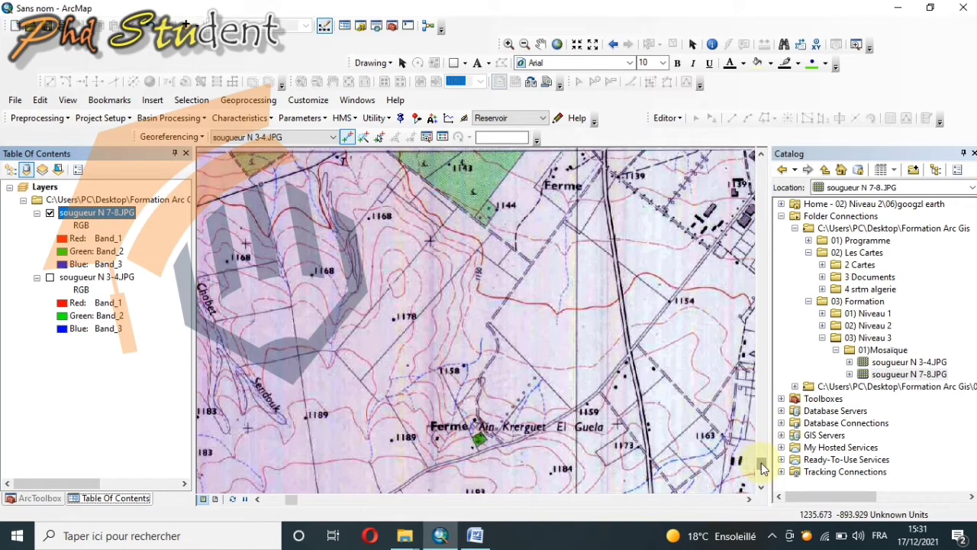
drag(762, 463, 762, 460)
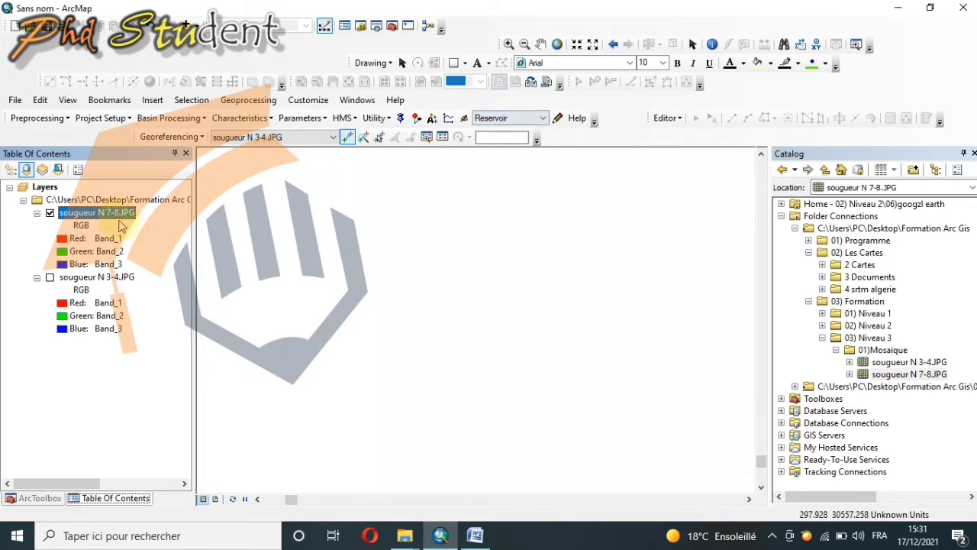
right_click(120, 219)
click(170, 289)
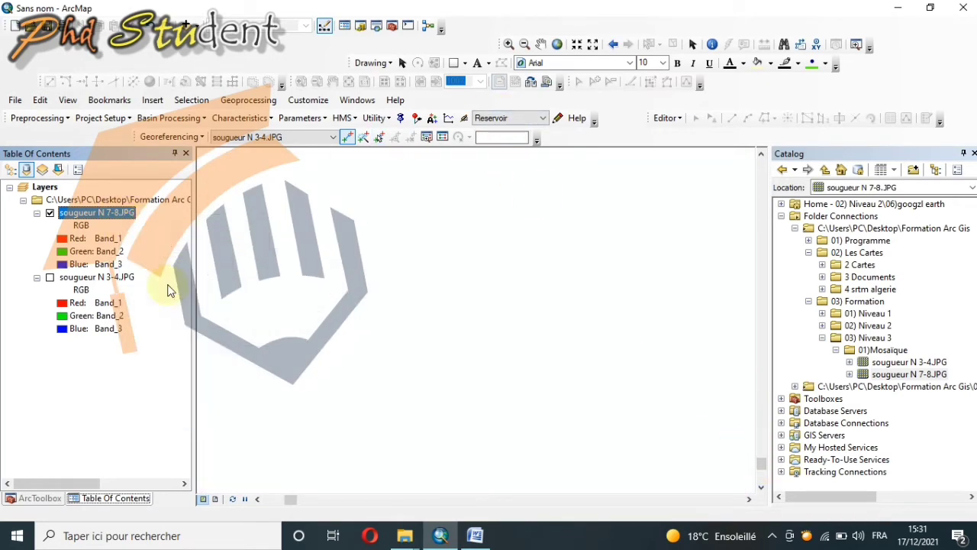
Step: Place a control point on the 360/3894 grid cross near the upper-left corner of the sougueur N 7-8 sheet
scroll(317, 197, down, 1)
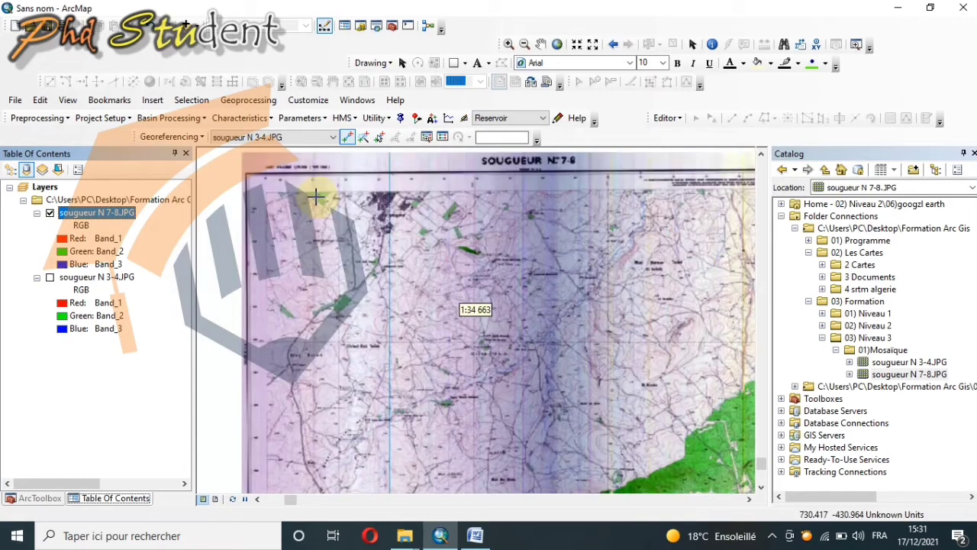
scroll(317, 197, down, 2)
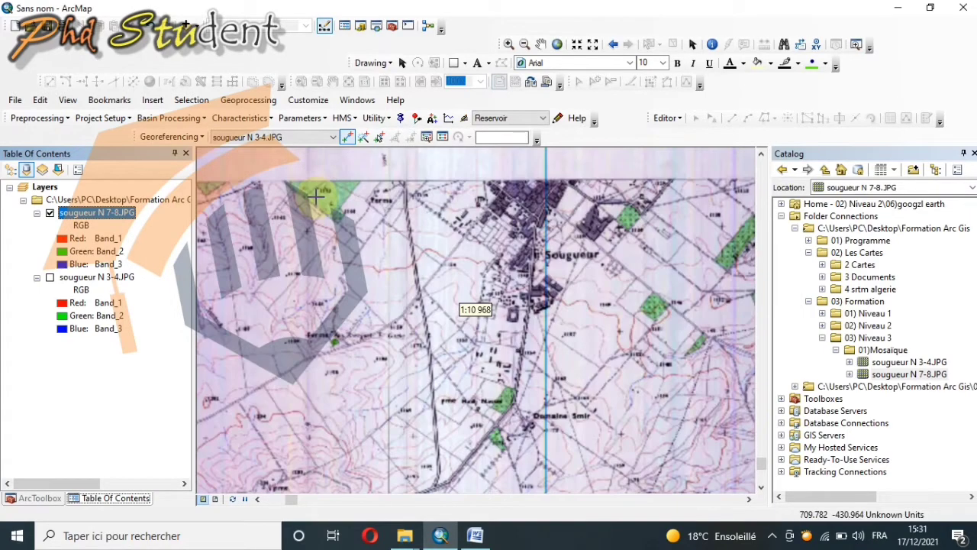
scroll(271, 201, down, 1)
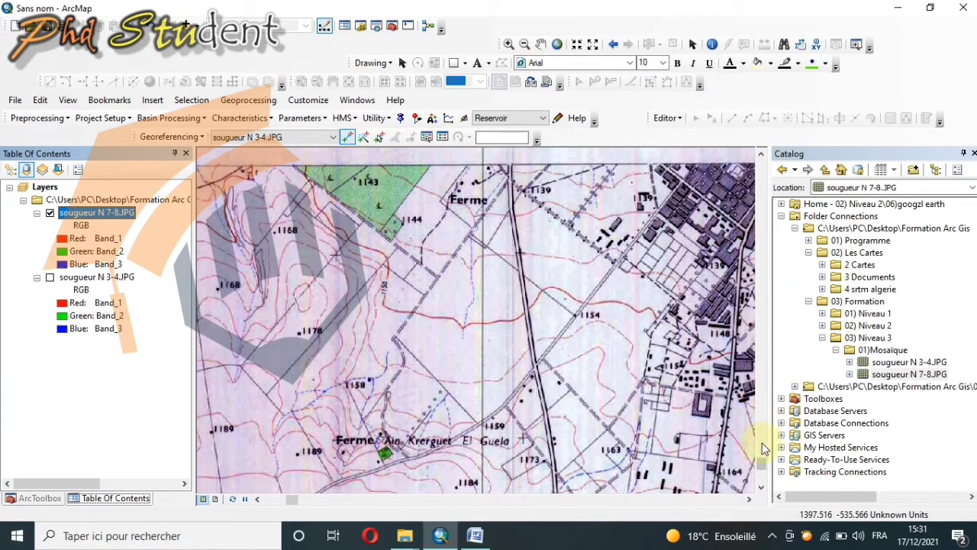
click(761, 156)
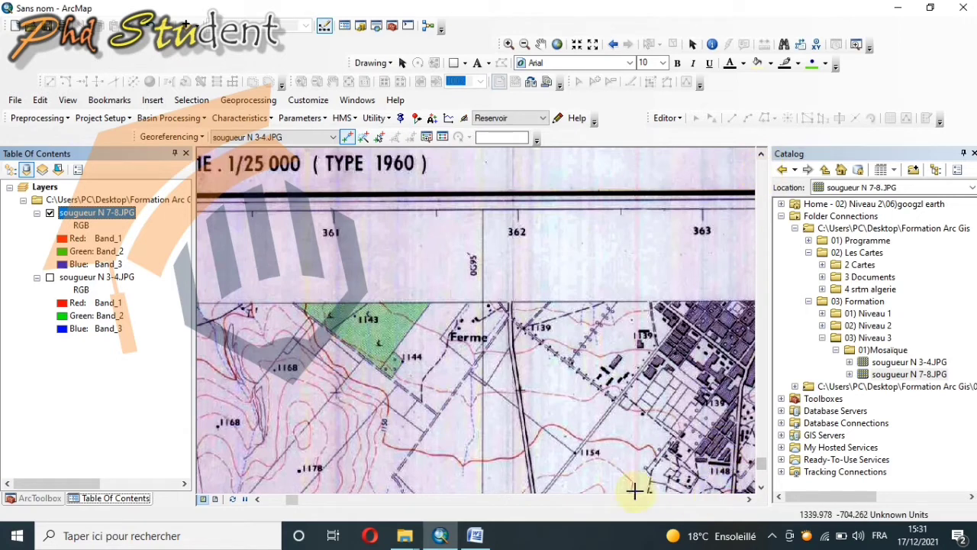
click(257, 498)
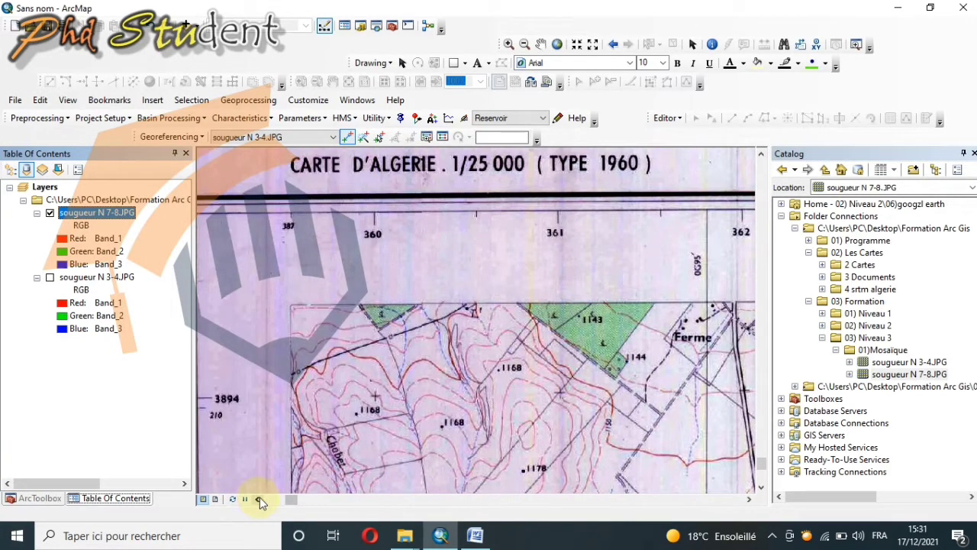
click(258, 502)
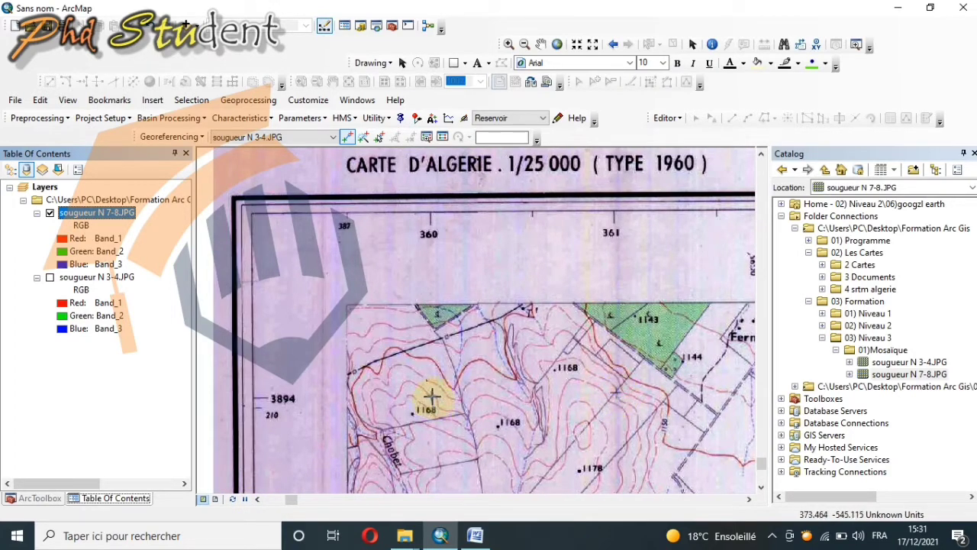
click(431, 396)
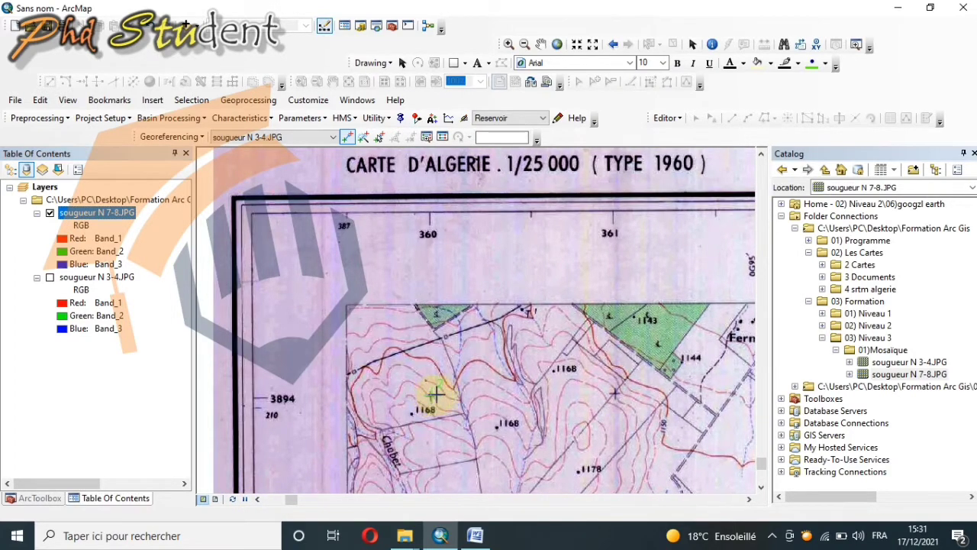
Step: Assign map coordinates X 360000 and Y 3894000 to the control point near the sheet's upper-left corner
right_click(281, 308)
click(315, 312)
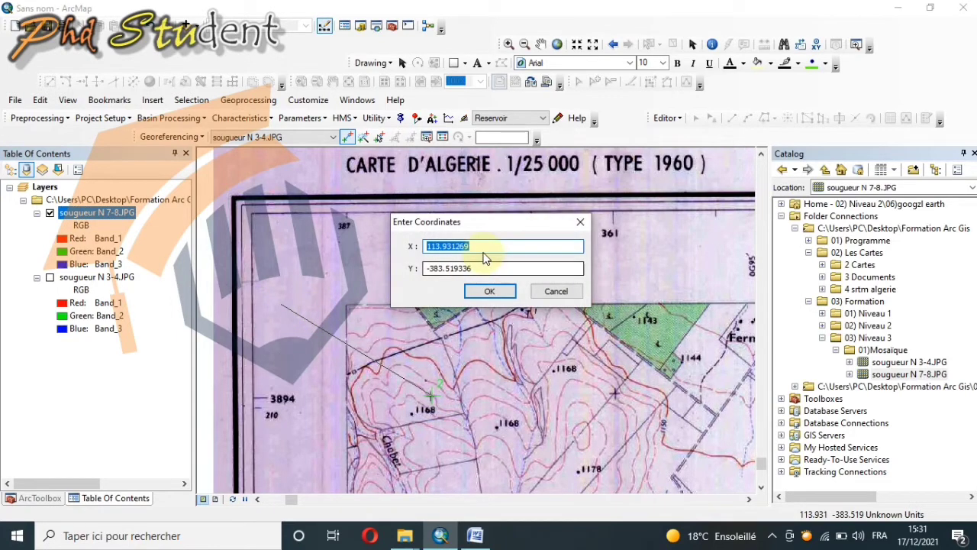
drag(491, 231, 611, 246)
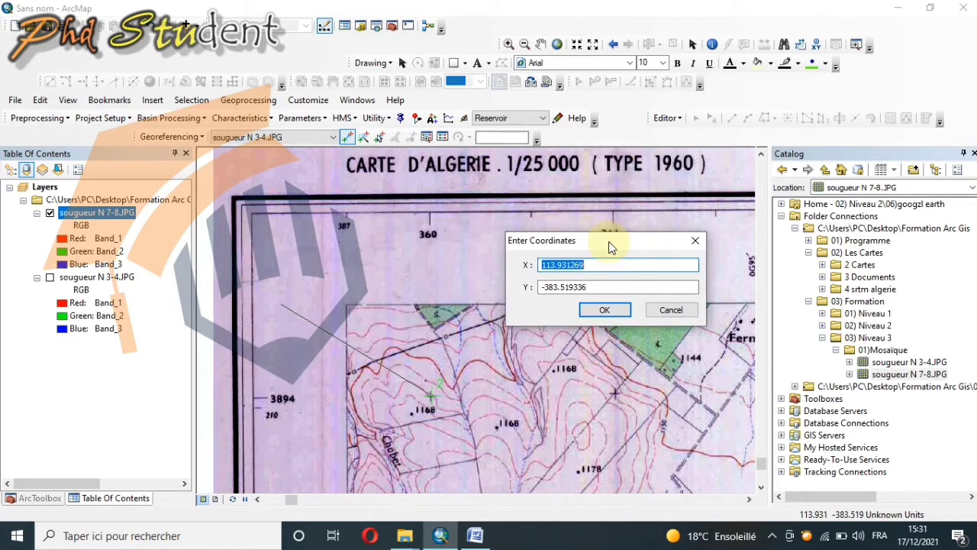
text(360000)
double_click(598, 287)
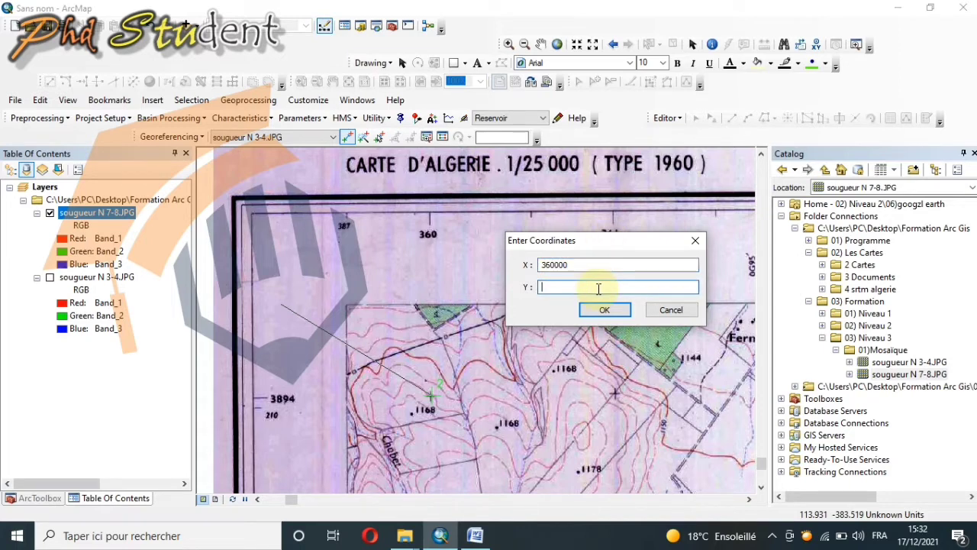
text(3894000)
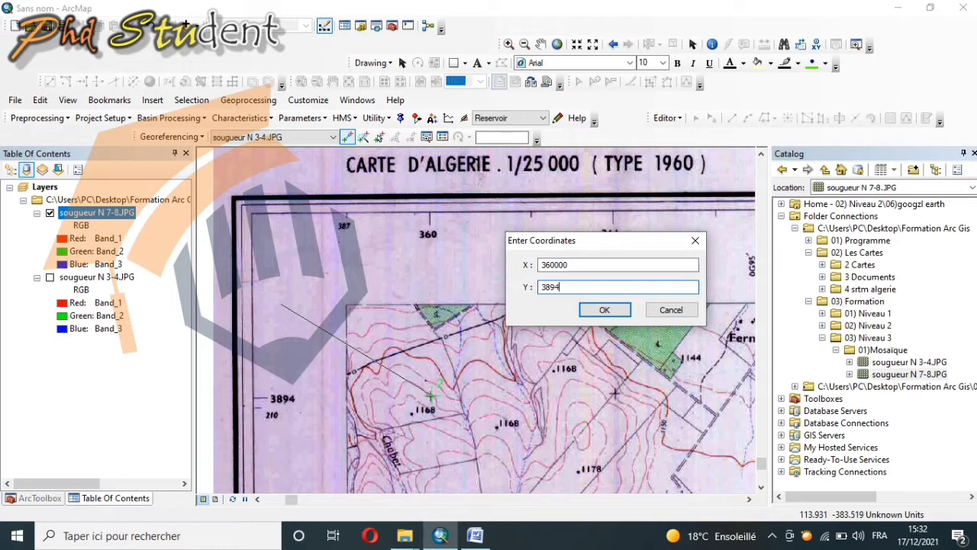
click(604, 309)
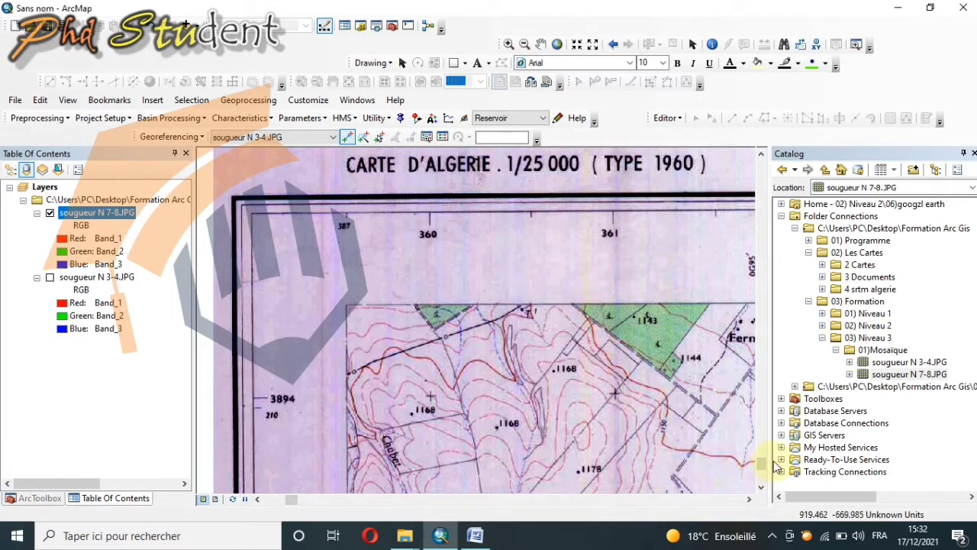
Step: Place a control point on the 375/3885 grid cross near the lower-right corner of the sougueur N 7-8 sheet
scroll(708, 315, up, 3)
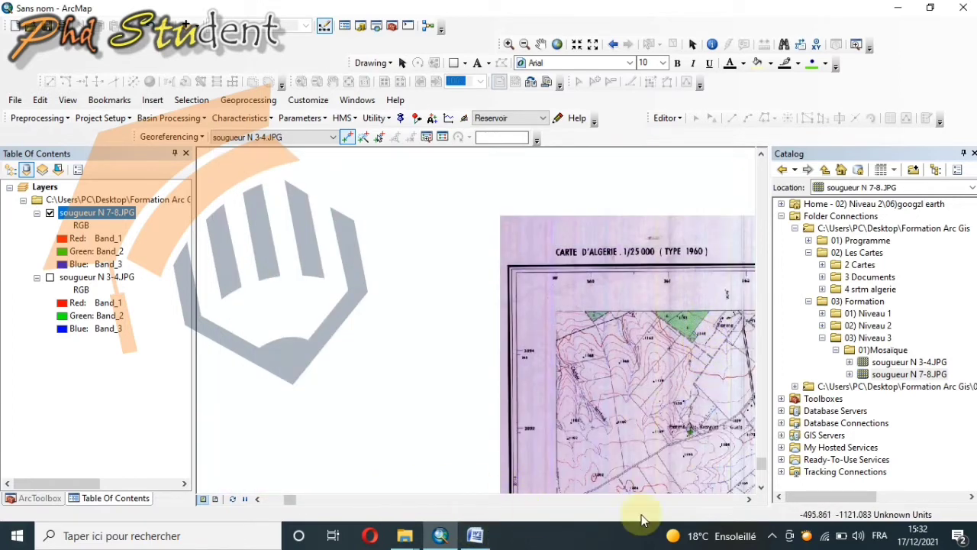
drag(751, 504, 751, 505)
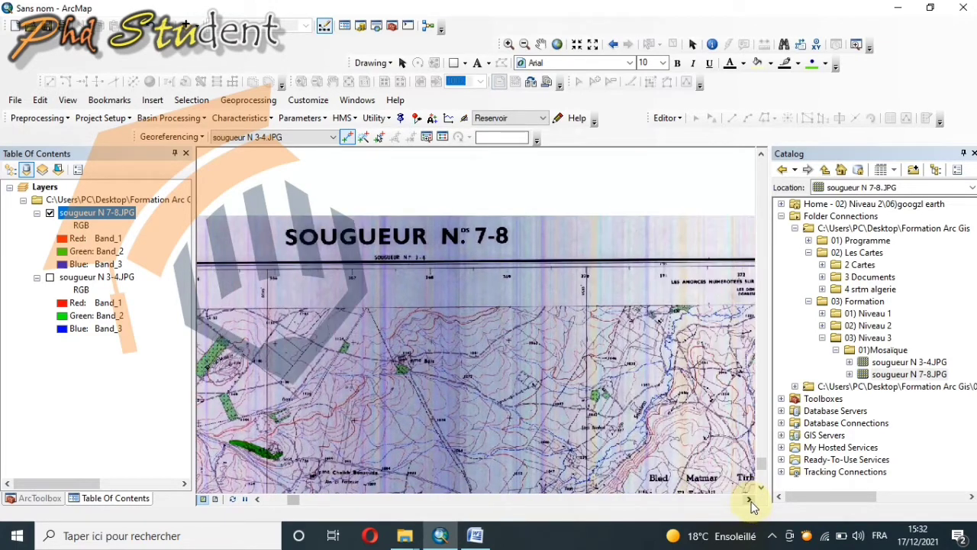
right_click(122, 215)
click(155, 288)
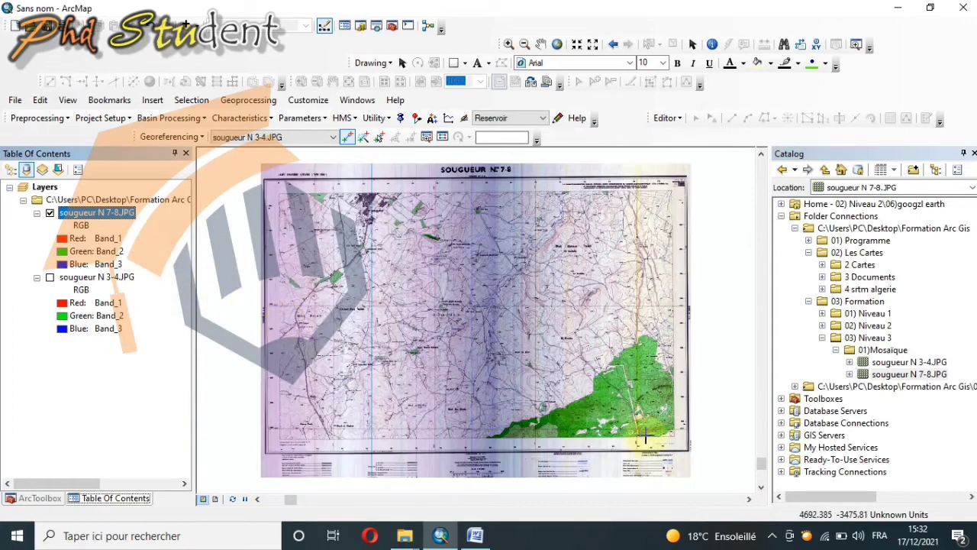
scroll(654, 415, up, 2)
scroll(655, 415, down, 3)
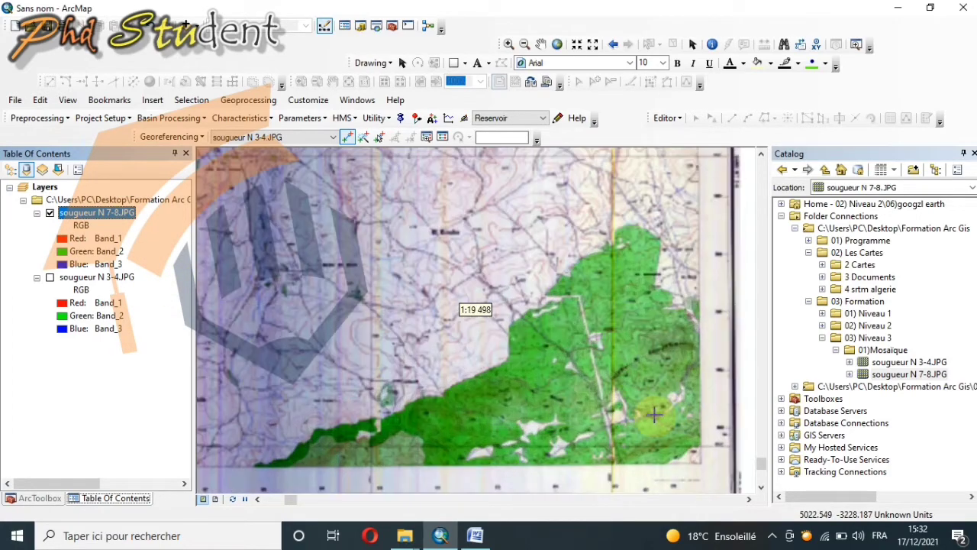
scroll(659, 401, down, 3)
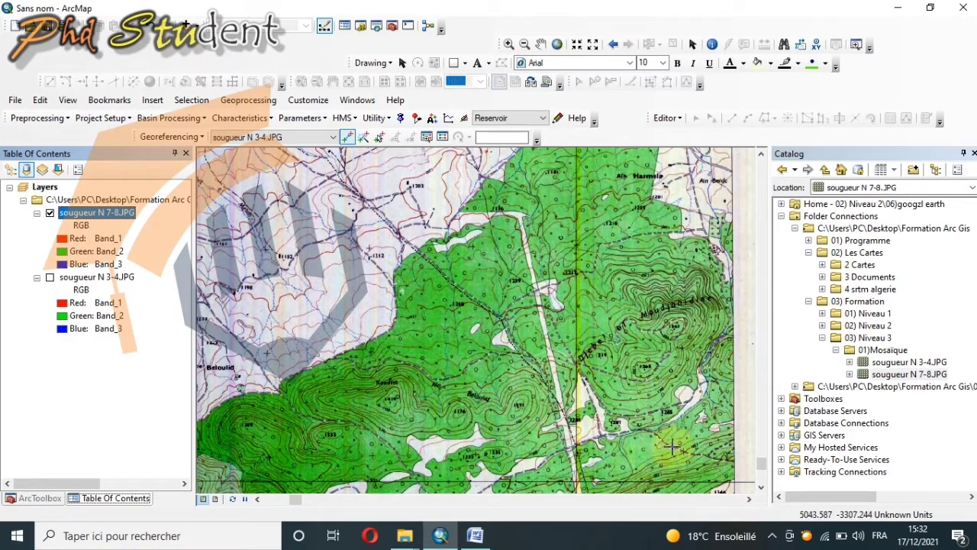
scroll(694, 451, down, 2)
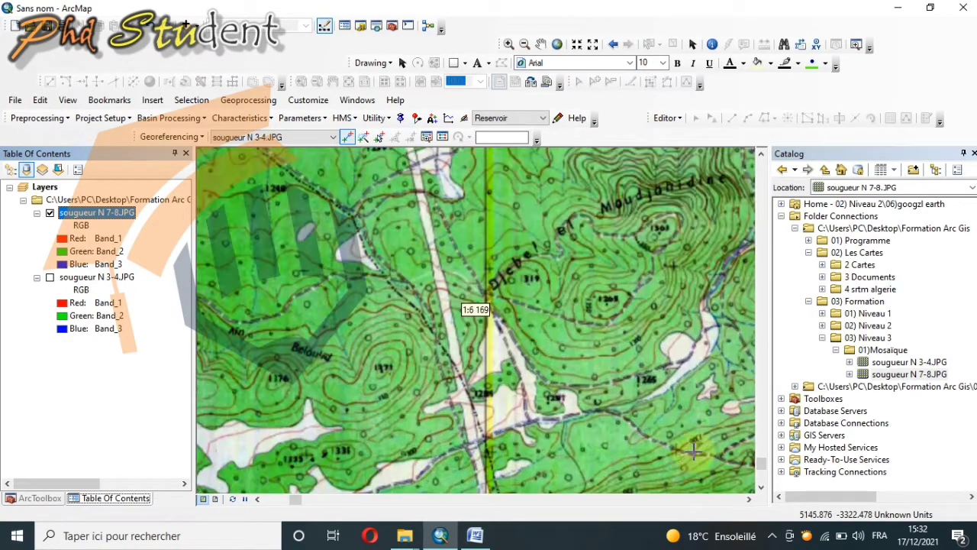
click(762, 489)
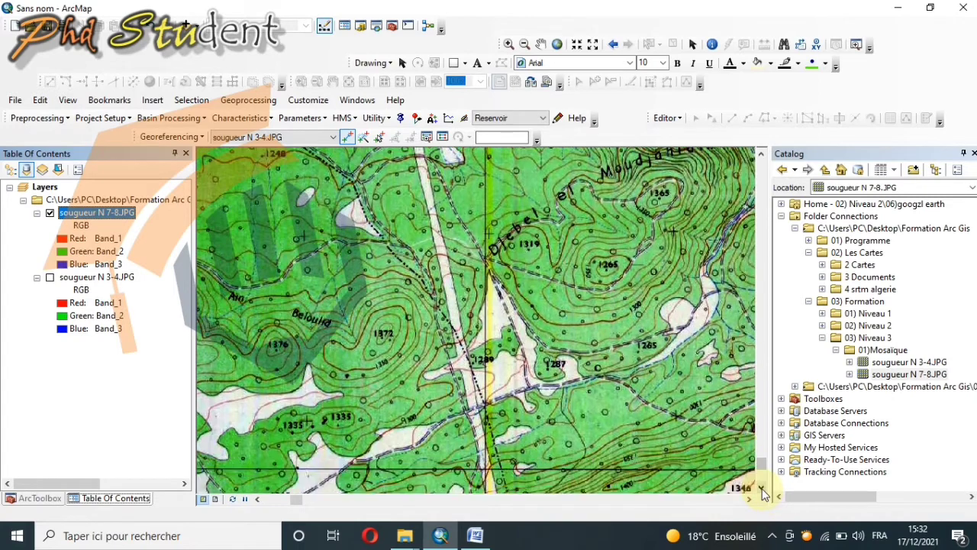
click(749, 500)
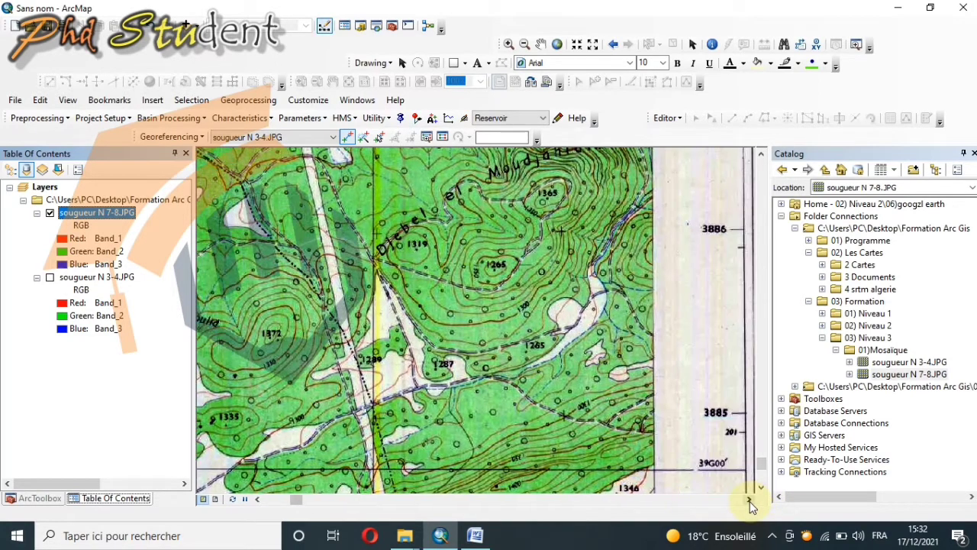
click(762, 489)
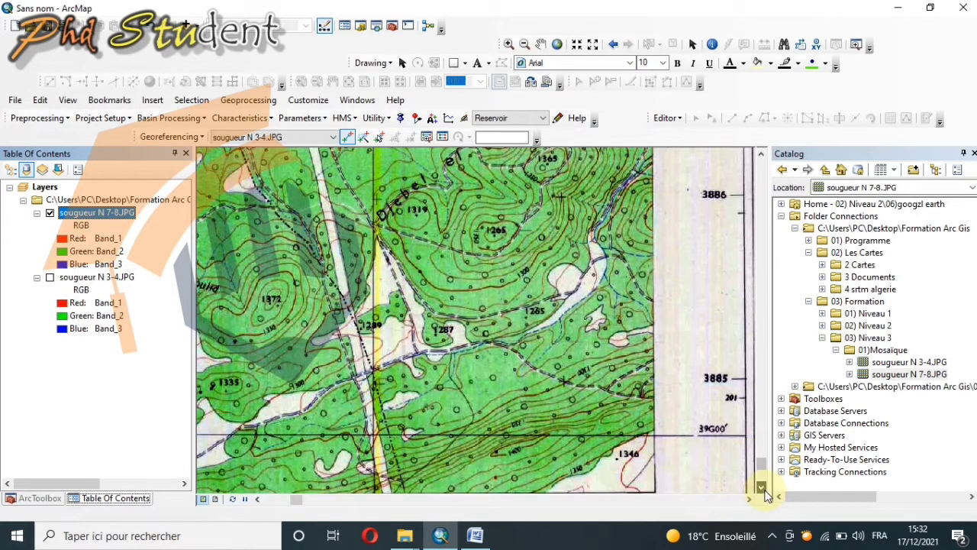
click(762, 488)
click(762, 489)
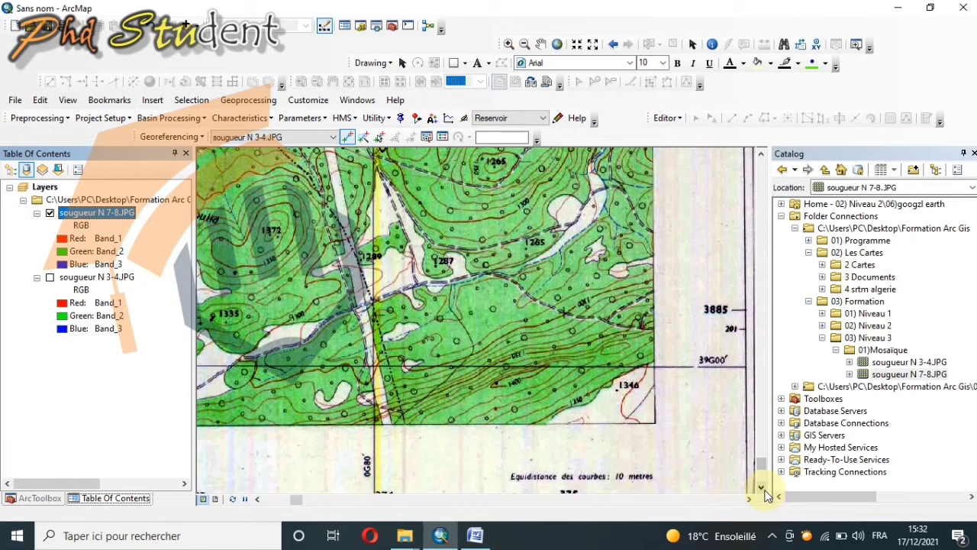
click(764, 489)
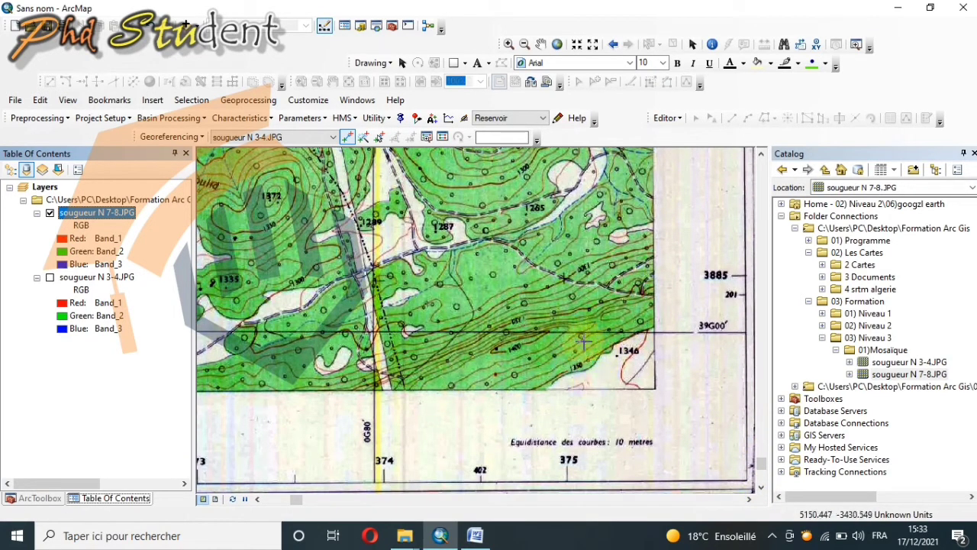
click(565, 277)
Step: Assign map coordinates X 375000 and Y 3858000 to the control point near the sheet's lower-right corner
right_click(690, 246)
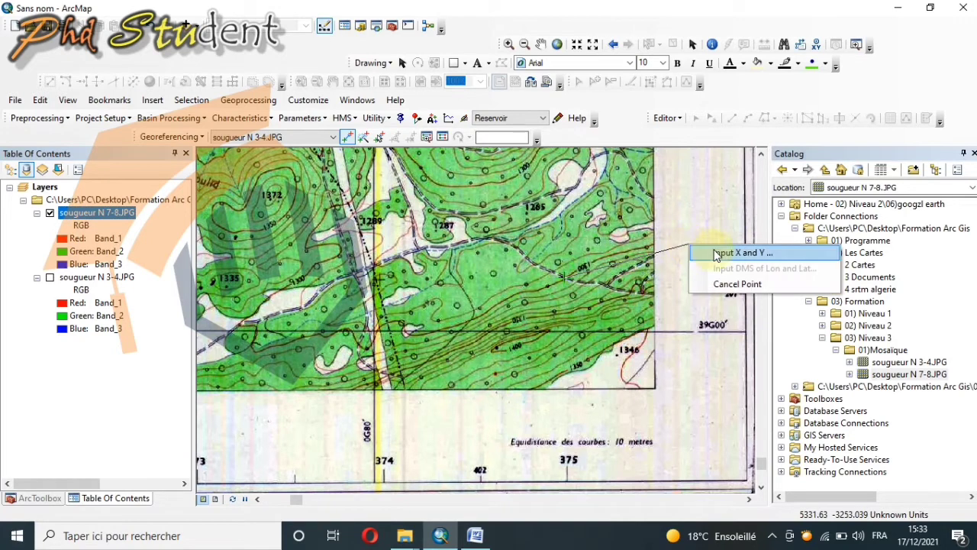
click(733, 253)
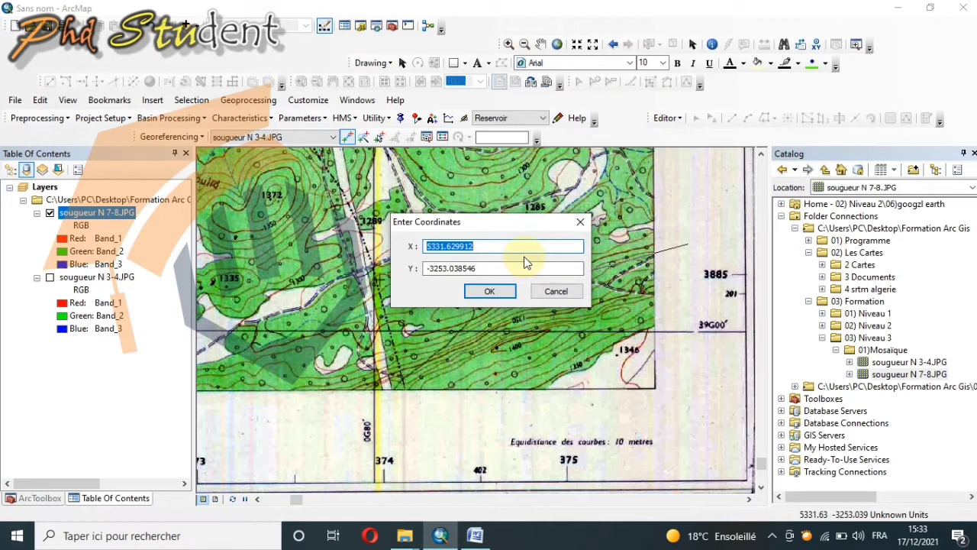
text(375000)
double_click(506, 267)
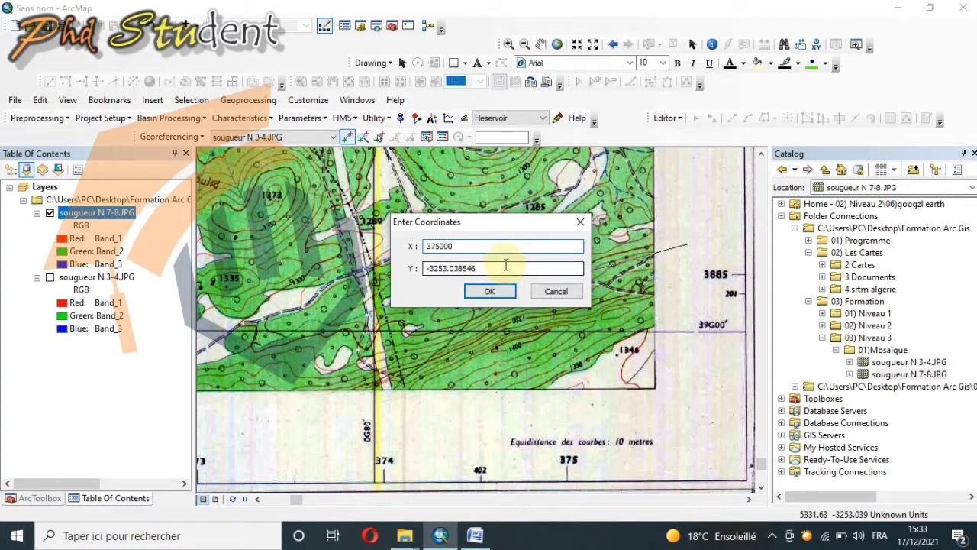
text(-)
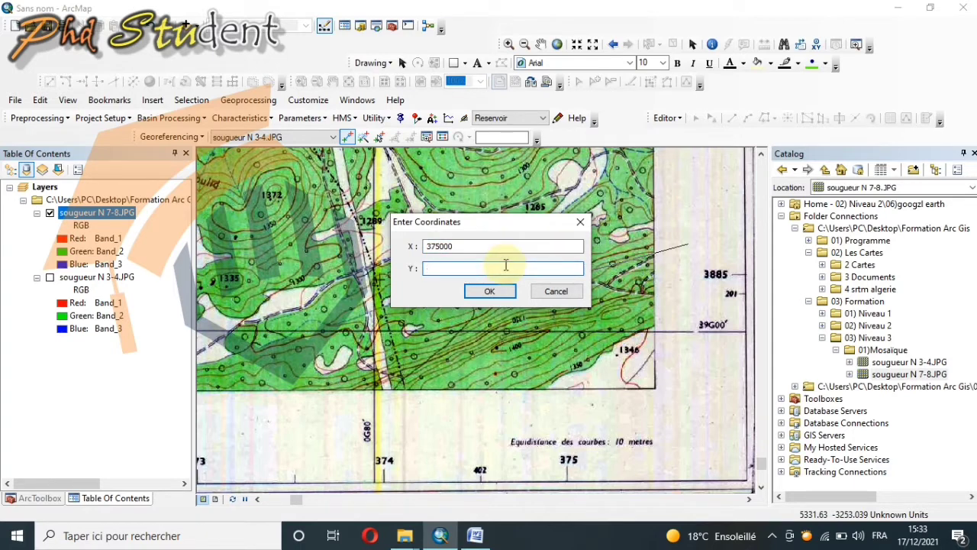
text(385800)
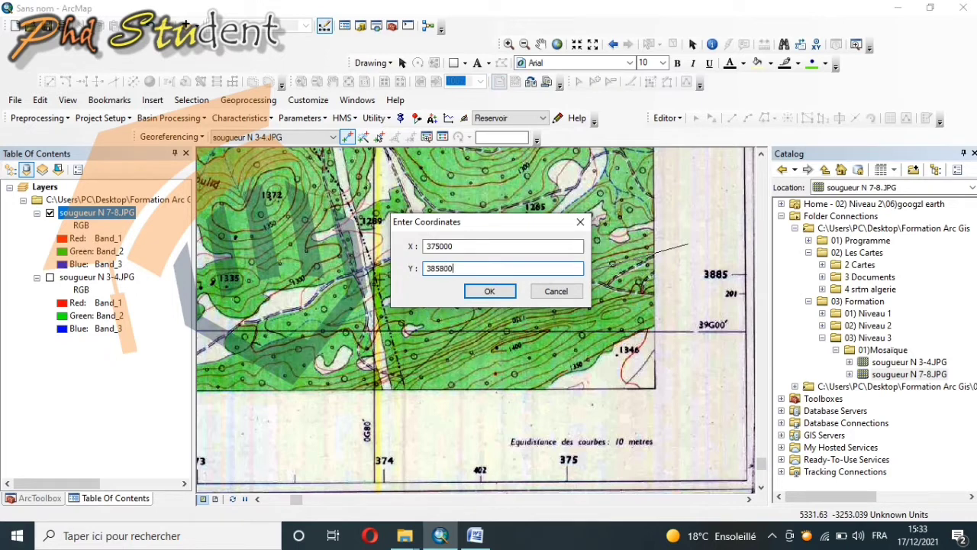
text(0)
click(490, 291)
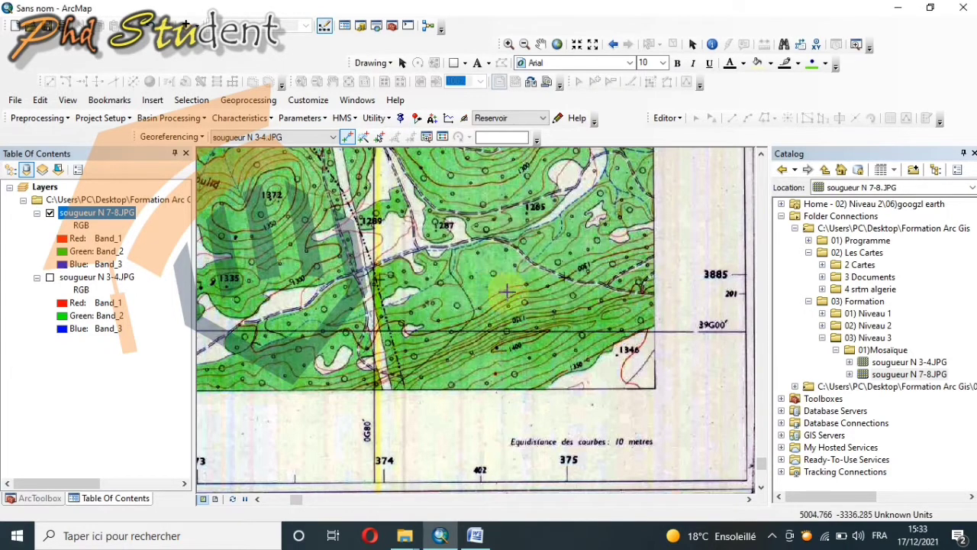
Step: Place a control point on the 360/3885 grid cross near the lower-left corner of the sougueur N 7-8 sheet
right_click(76, 213)
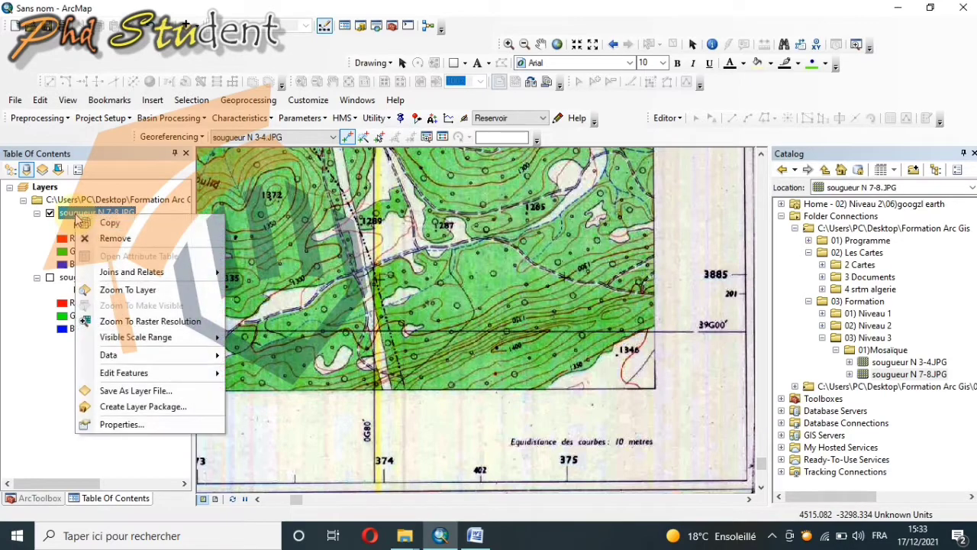
click(130, 290)
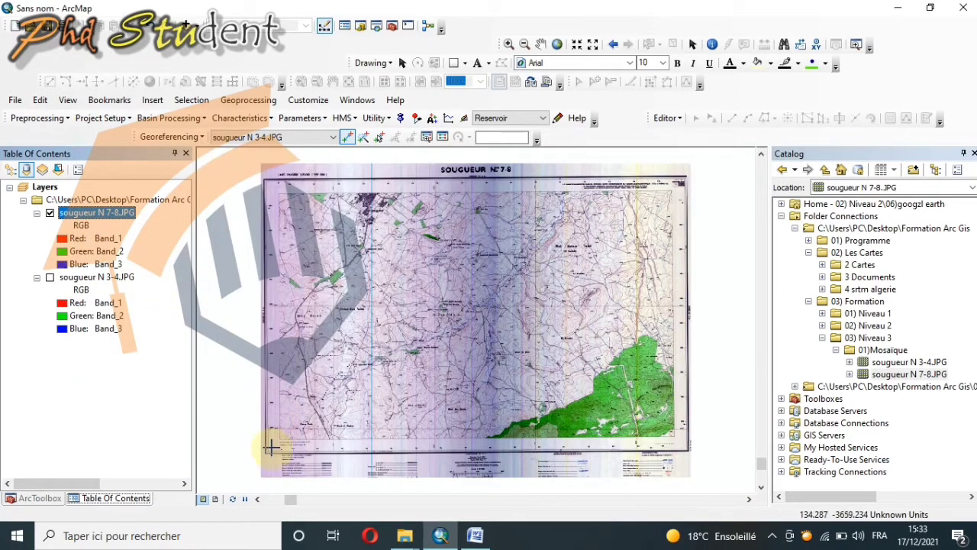
scroll(280, 430, up, 3)
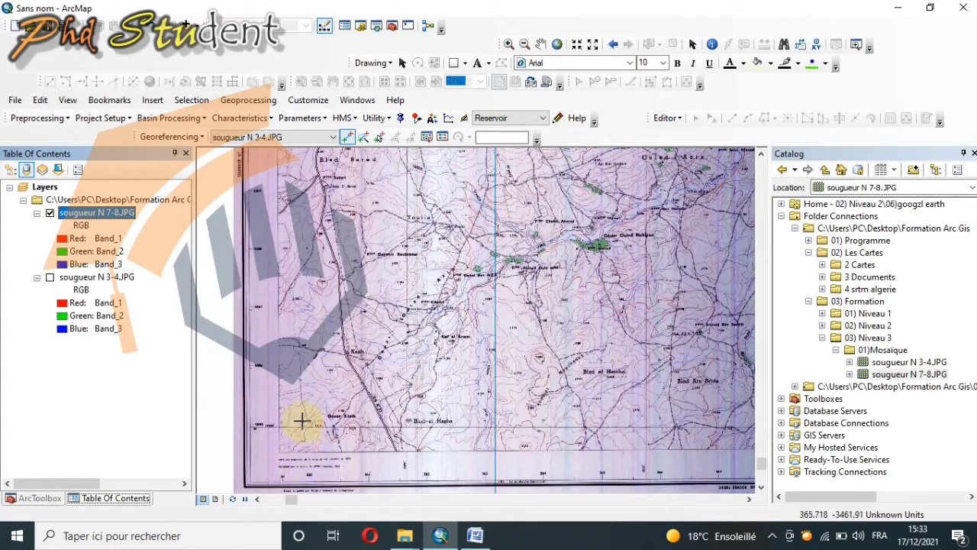
scroll(296, 446, up, 3)
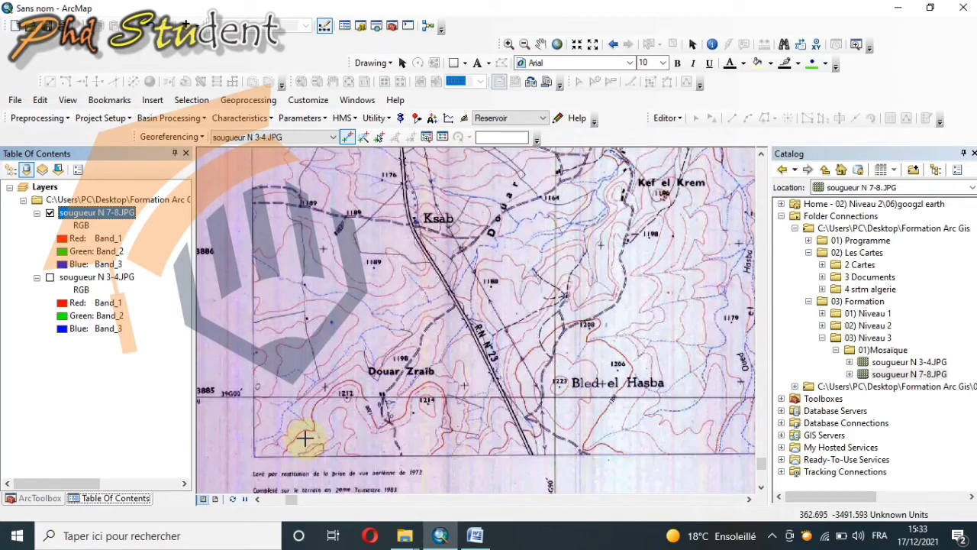
click(761, 487)
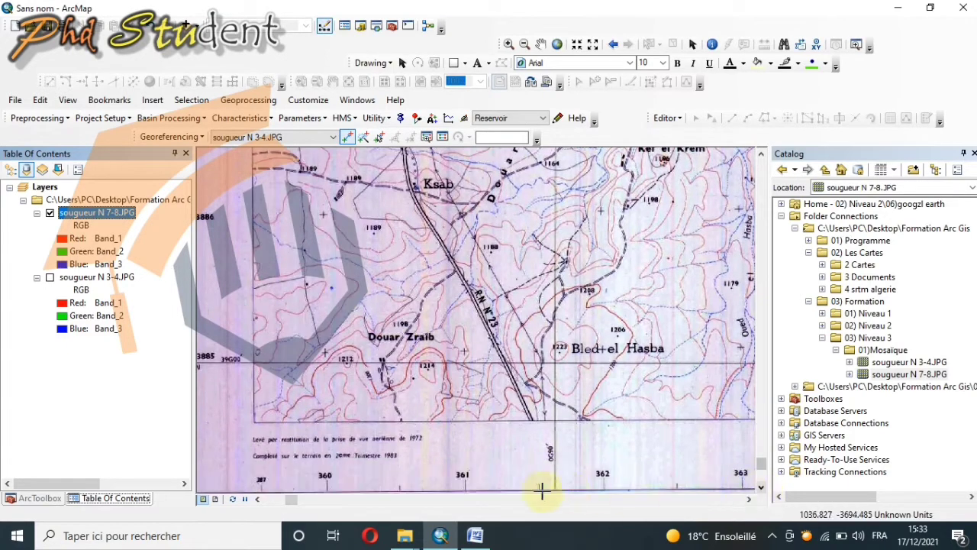
click(258, 499)
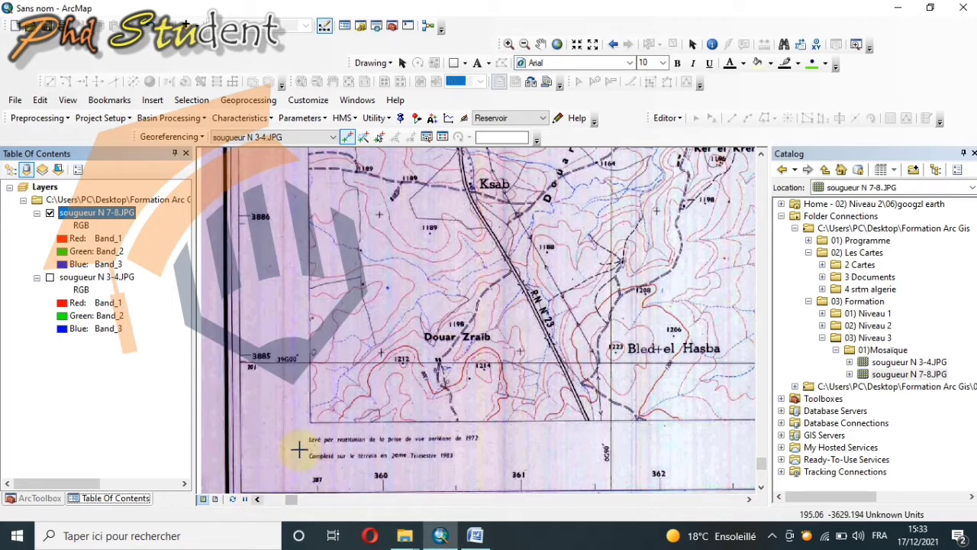
click(380, 352)
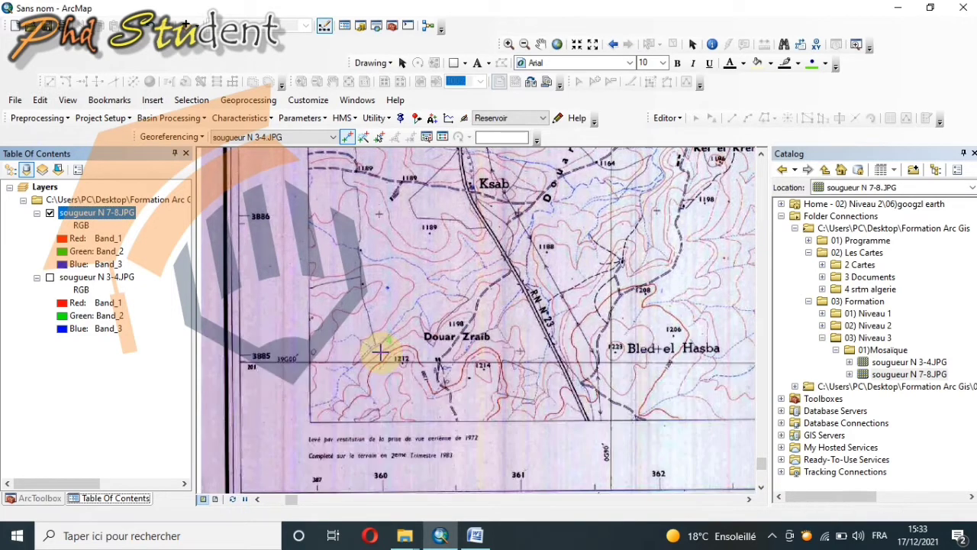
Step: Assign map coordinate X 360000 and the matching Y coordinate to the control point near the sheet's lower-left corner
right_click(263, 315)
click(281, 328)
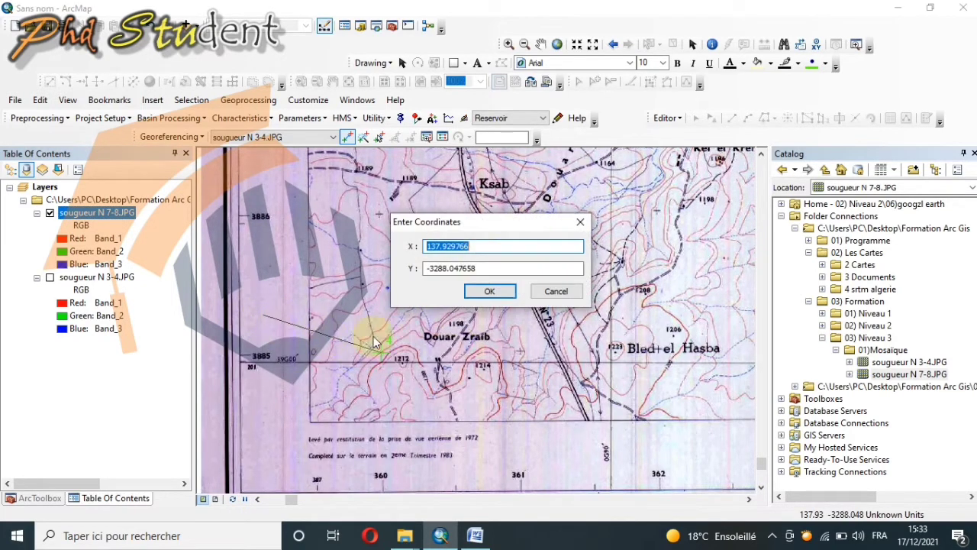
text(36000)
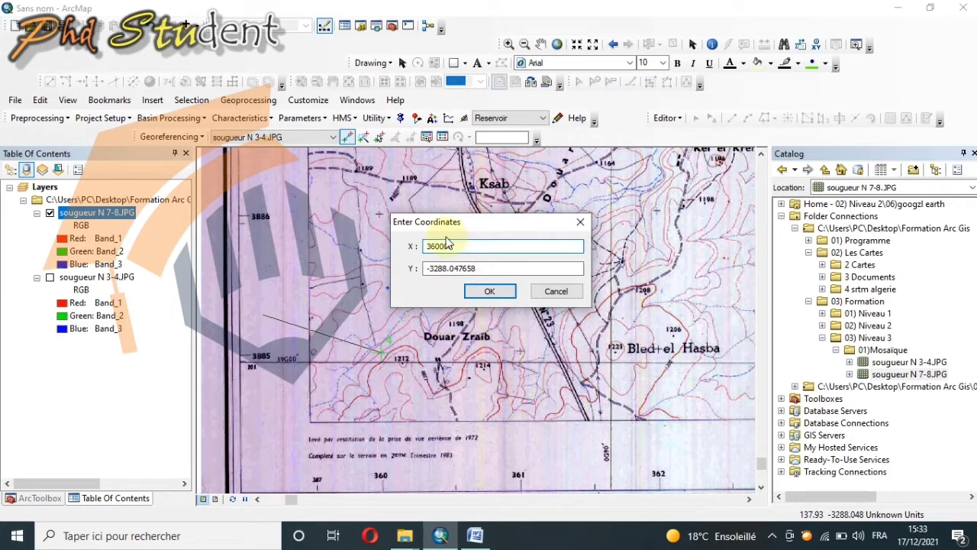
double_click(482, 268)
key(BackSpace)
key(BackSpace)
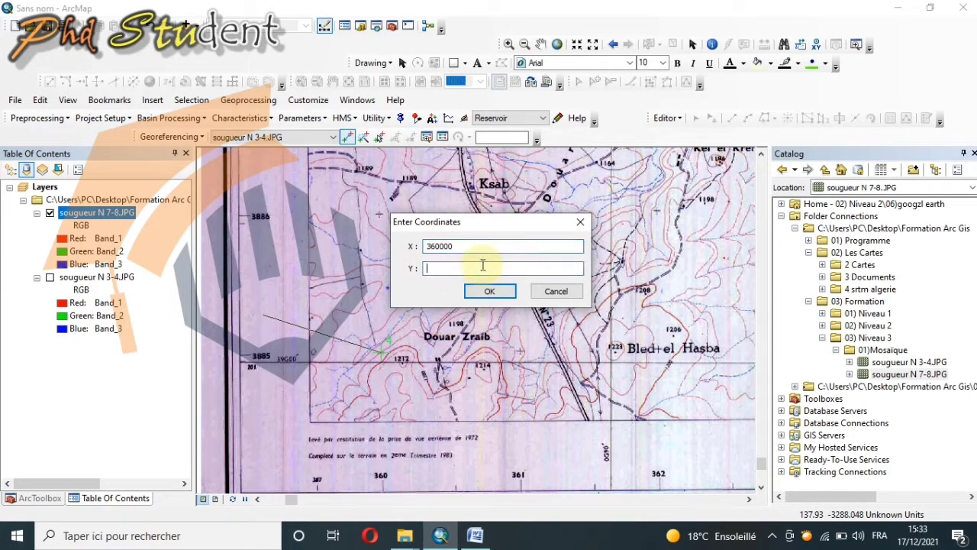
text(3)
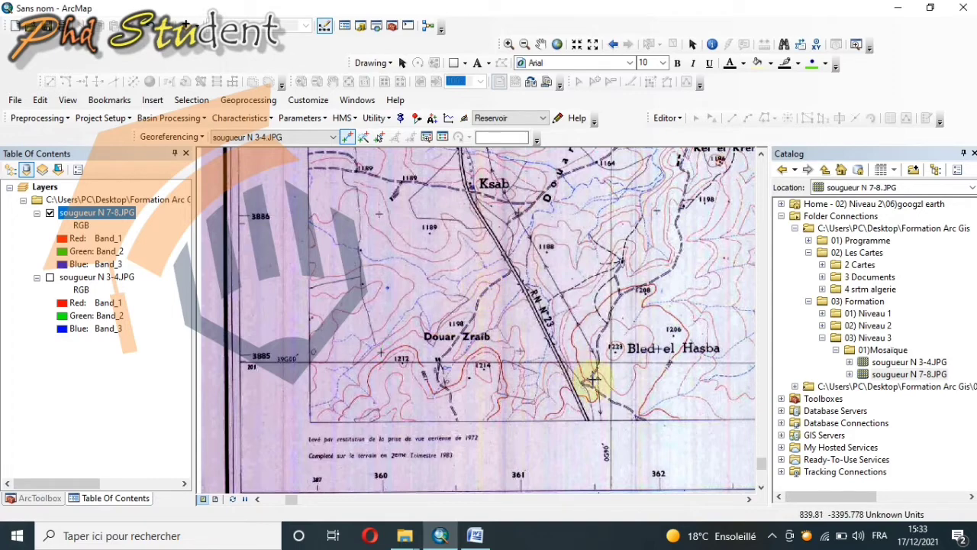
Step: Show the full sougueur N 7-8.JPG layer and save the control-point warp to the dataset with Update Georeferencing
scroll(593, 370, down, 3)
right_click(118, 217)
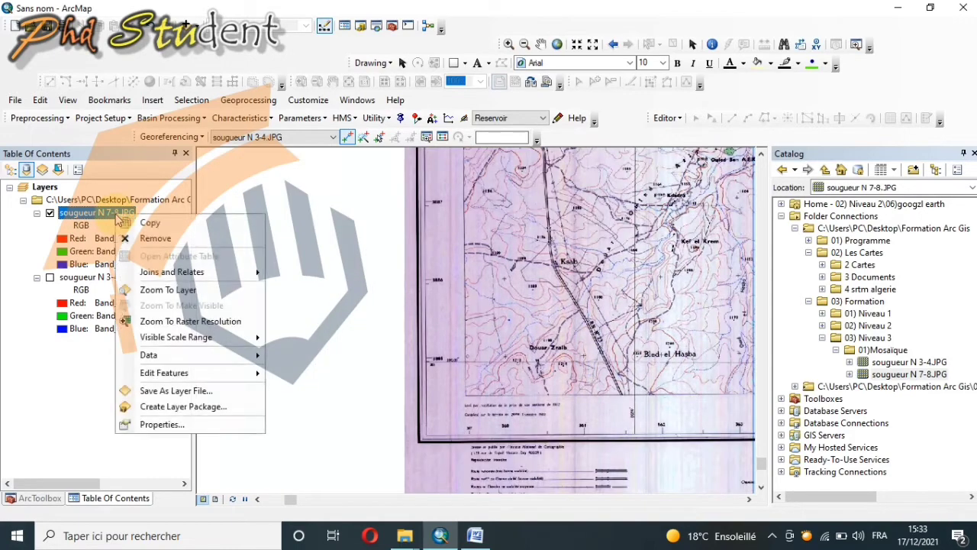
click(233, 284)
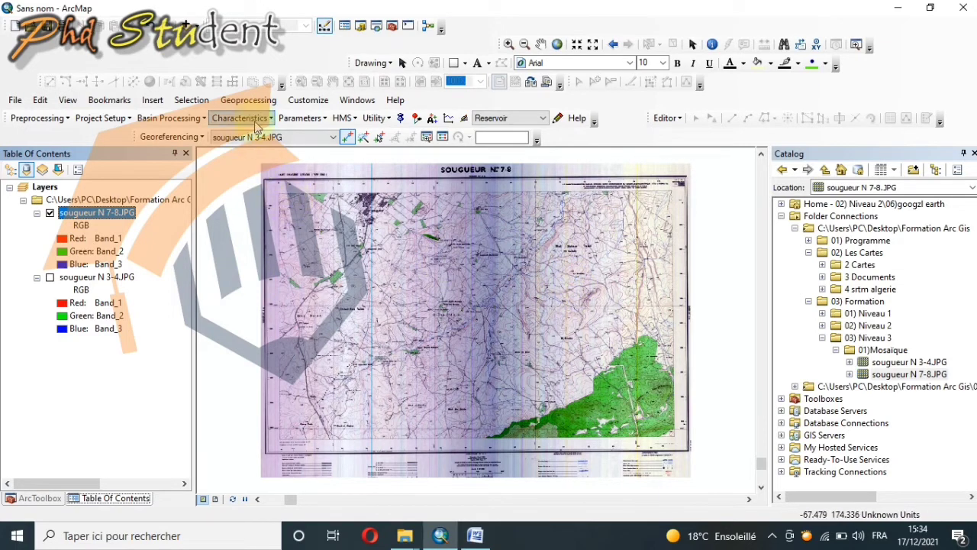
click(183, 136)
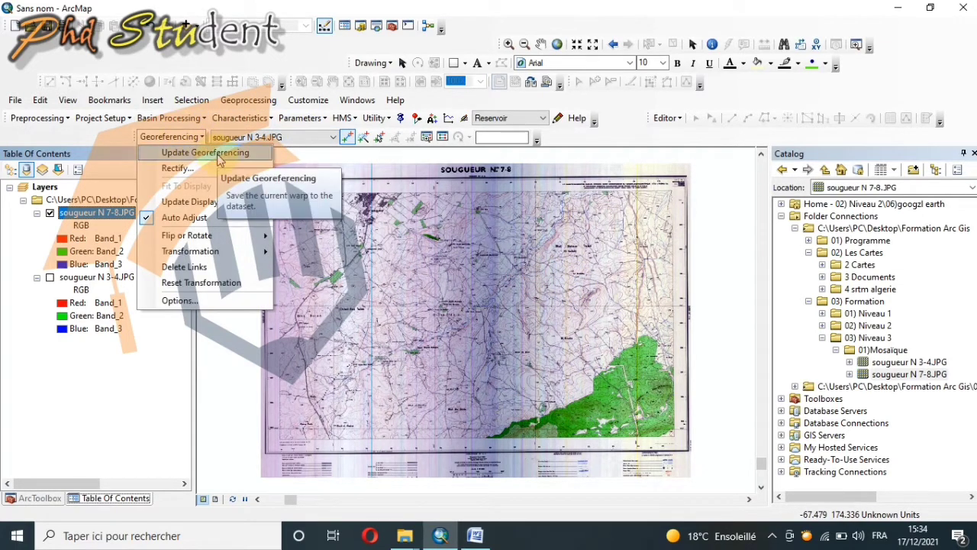
click(204, 152)
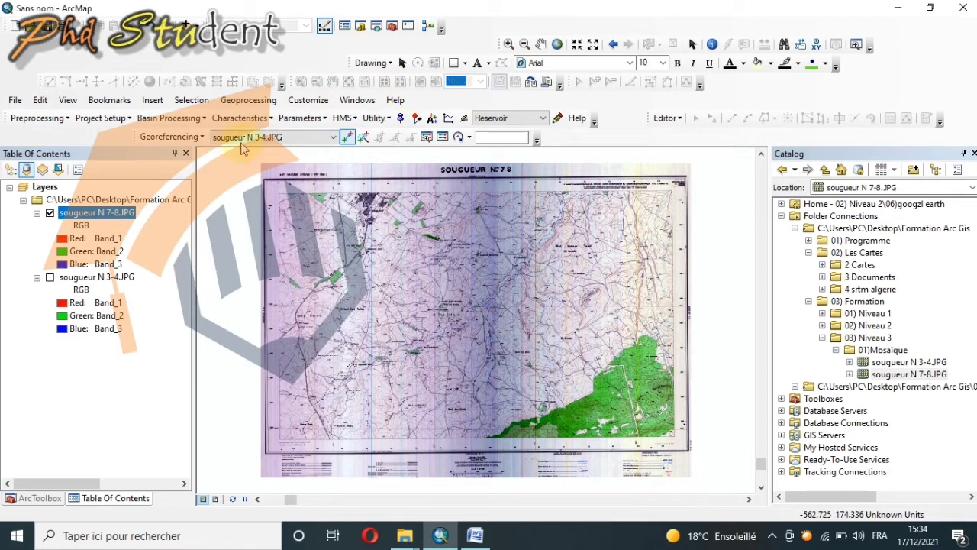
click(202, 138)
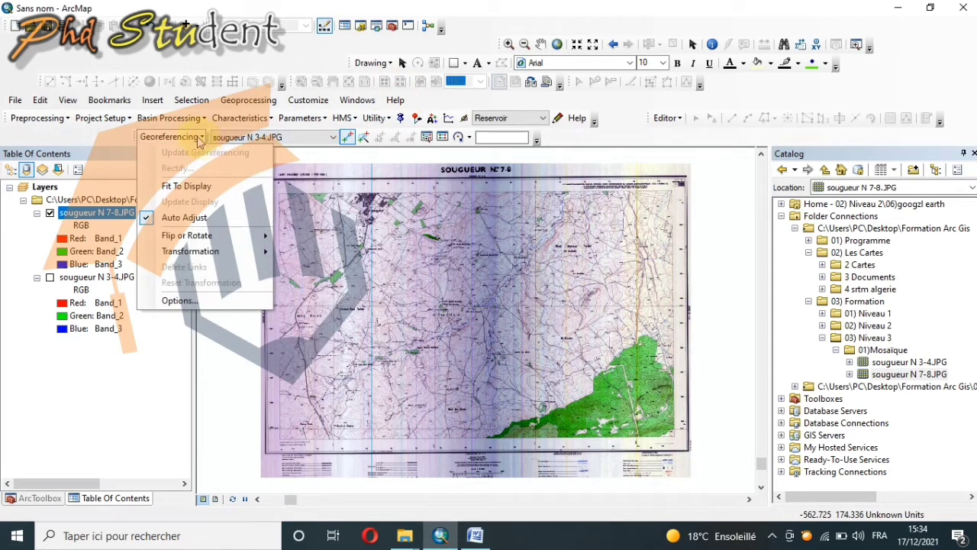
click(199, 139)
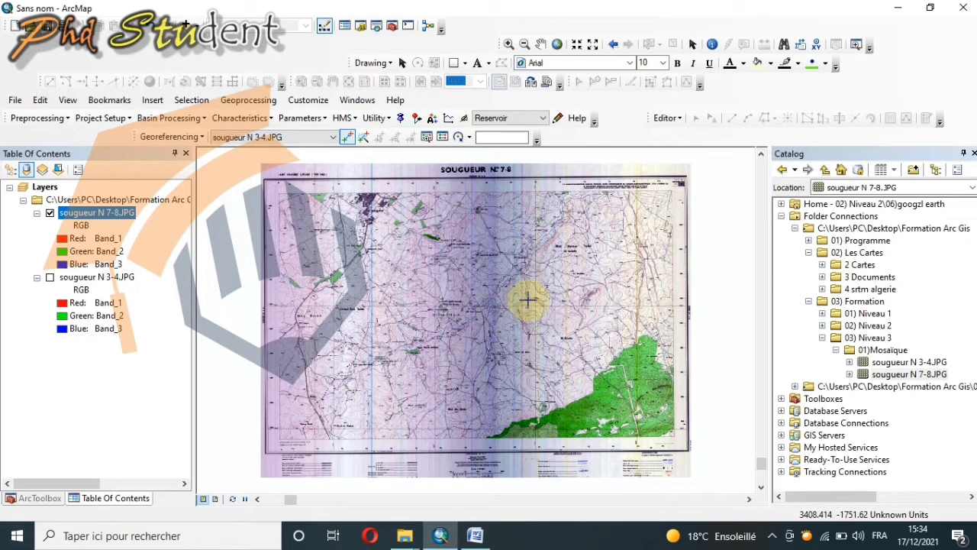
Step: Examine the upper-right corner of the sougueur N 7-8 sheet and its kilometric grid labels up close
click(509, 44)
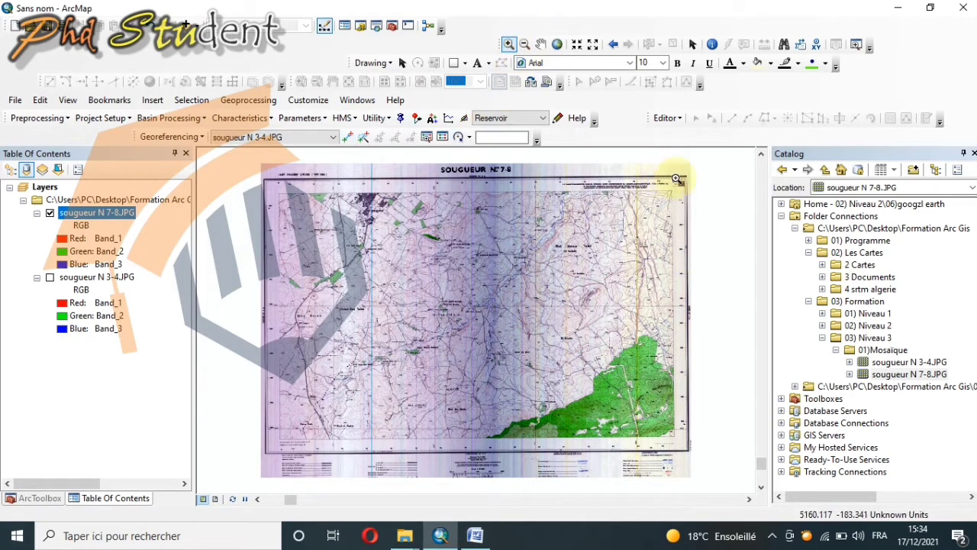
drag(708, 160, 579, 241)
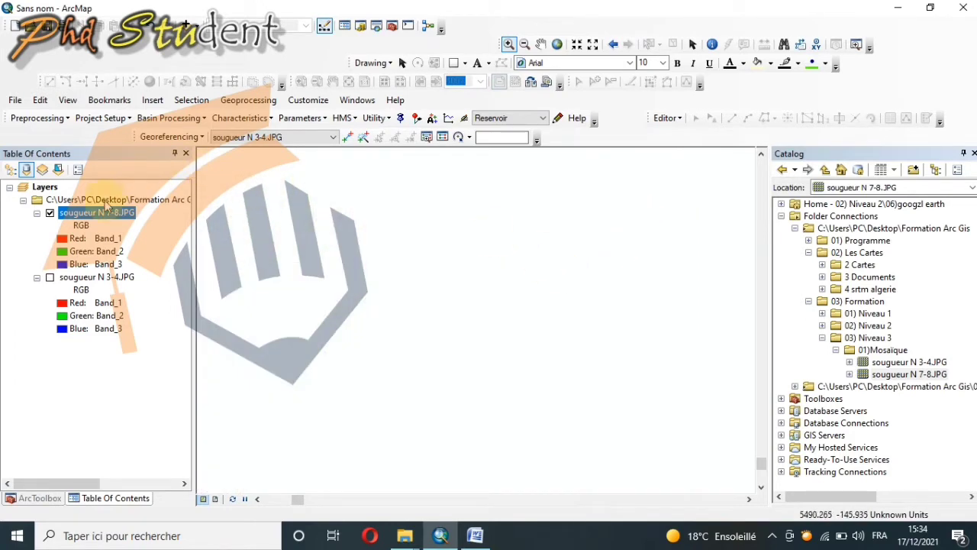
right_click(92, 219)
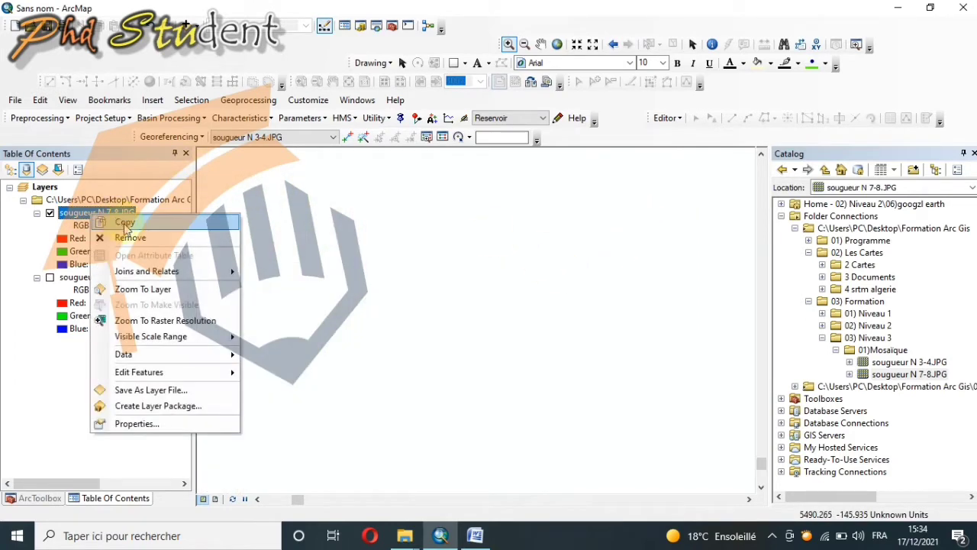
click(141, 289)
drag(712, 159, 615, 220)
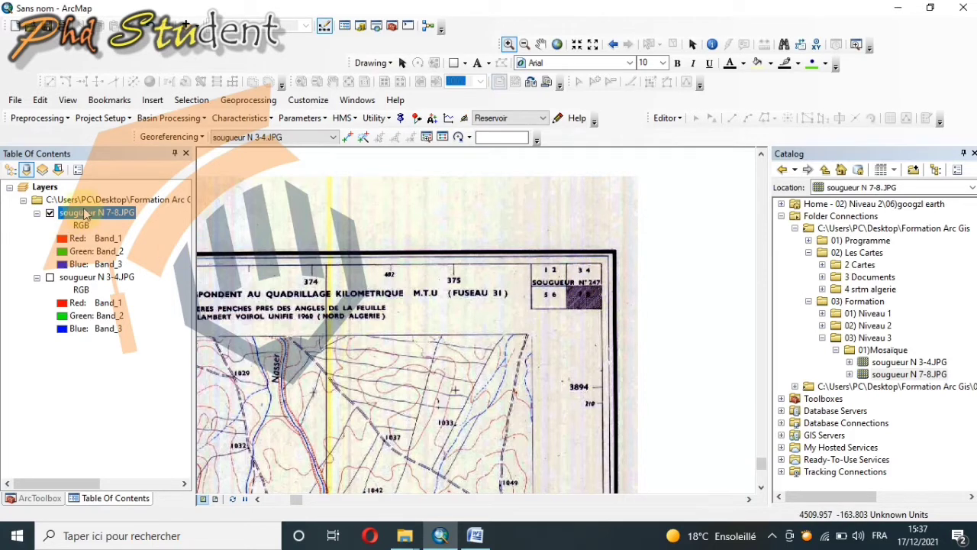
Step: Turn on the sougueur N 3-4.JPG layer so that it displays together with sougueur N 7-8.JPG
click(97, 279)
right_click(97, 280)
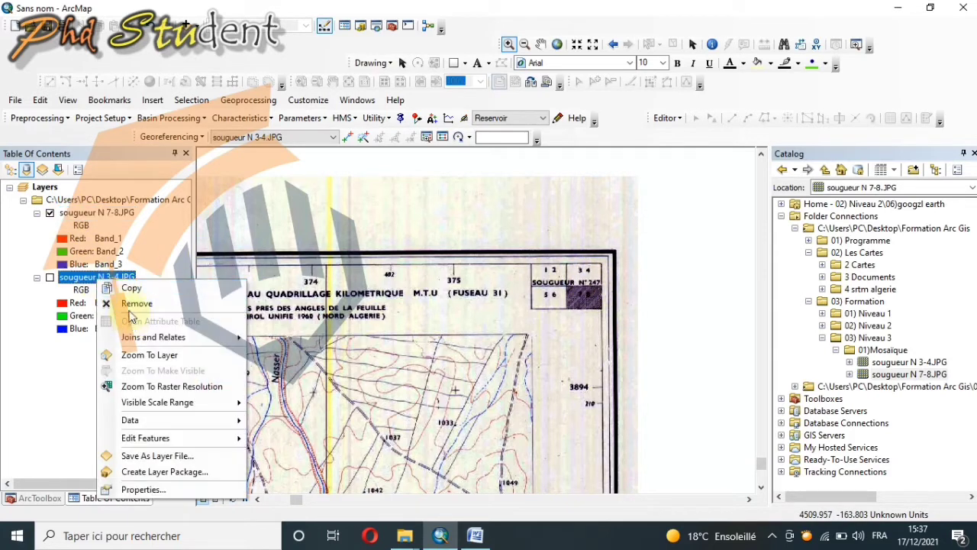
click(50, 214)
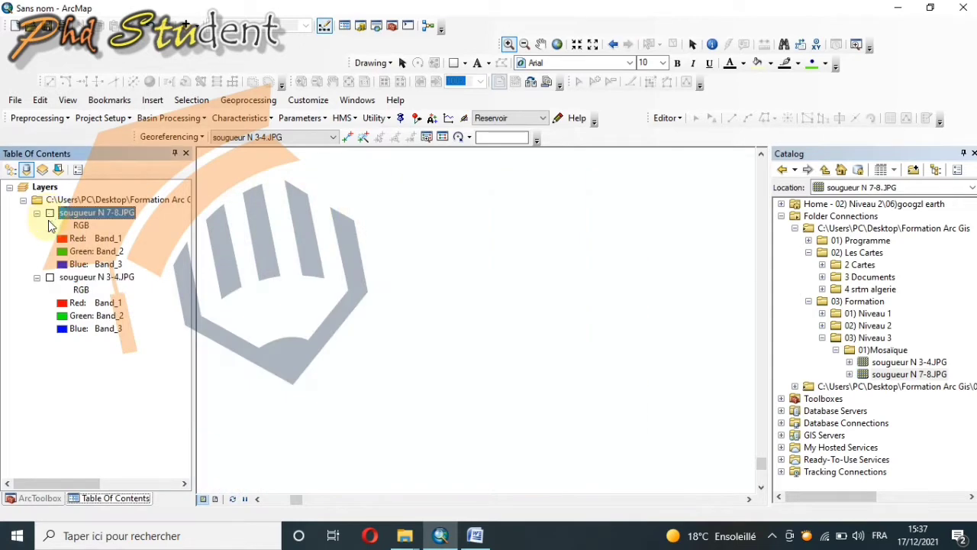
click(50, 278)
click(50, 214)
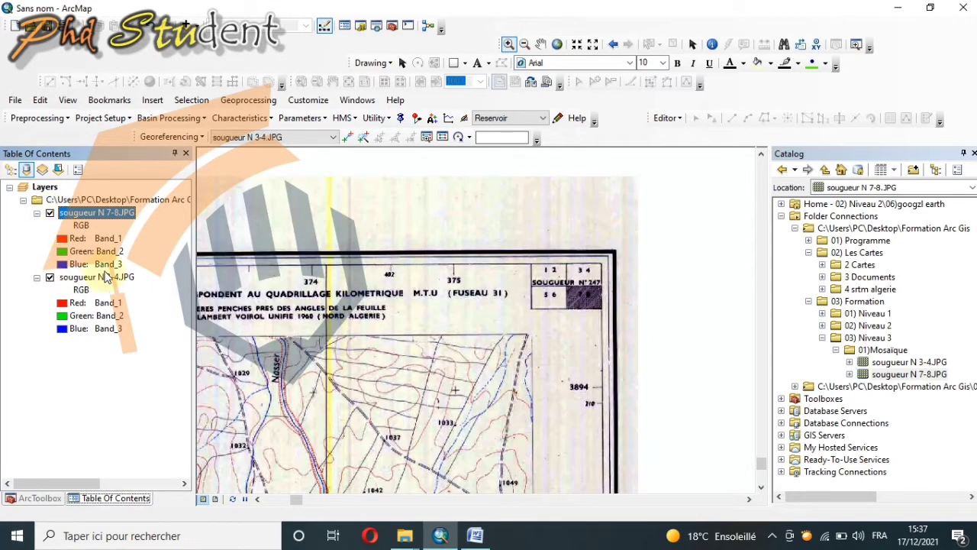
Step: Start a georeferencing link for sougueur N 3-4.JPG at the lower-right corner of its map frame
right_click(98, 278)
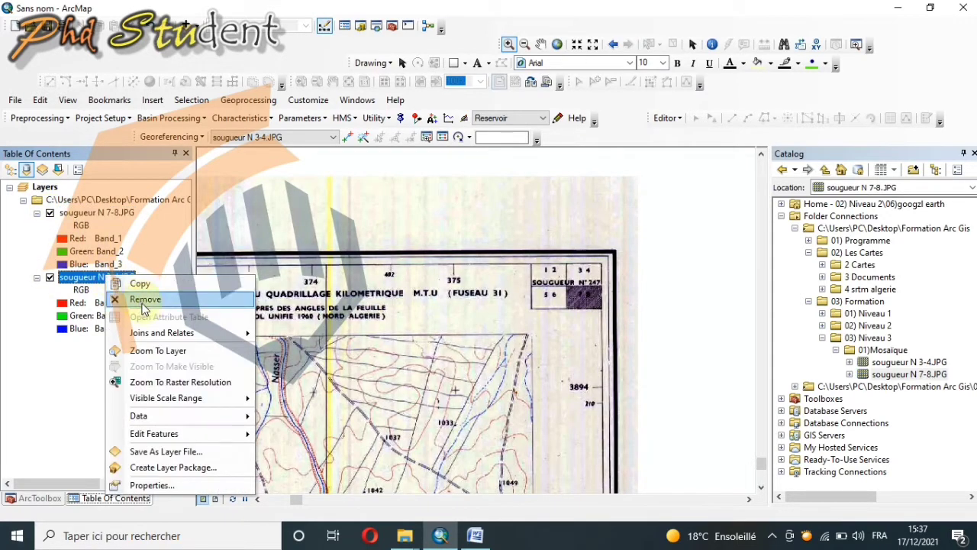
click(157, 350)
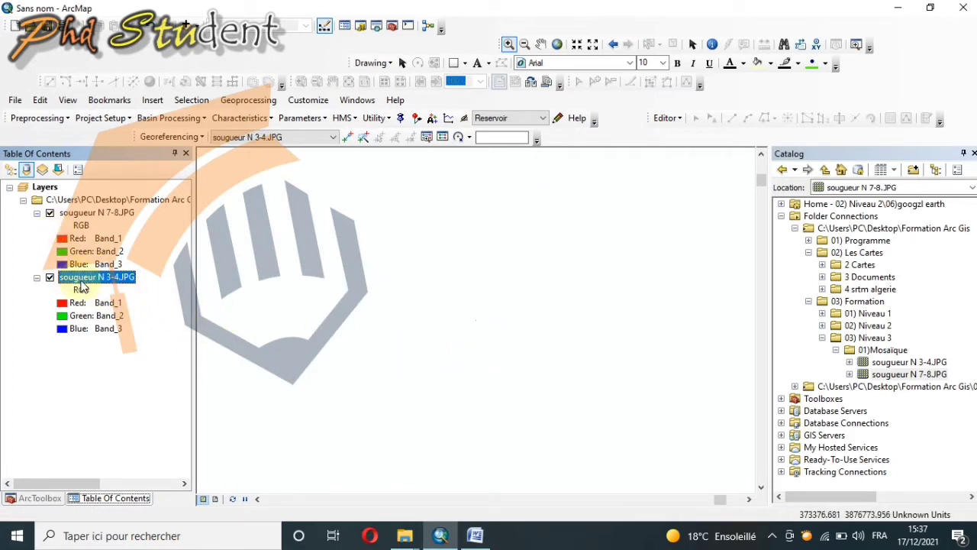
right_click(93, 287)
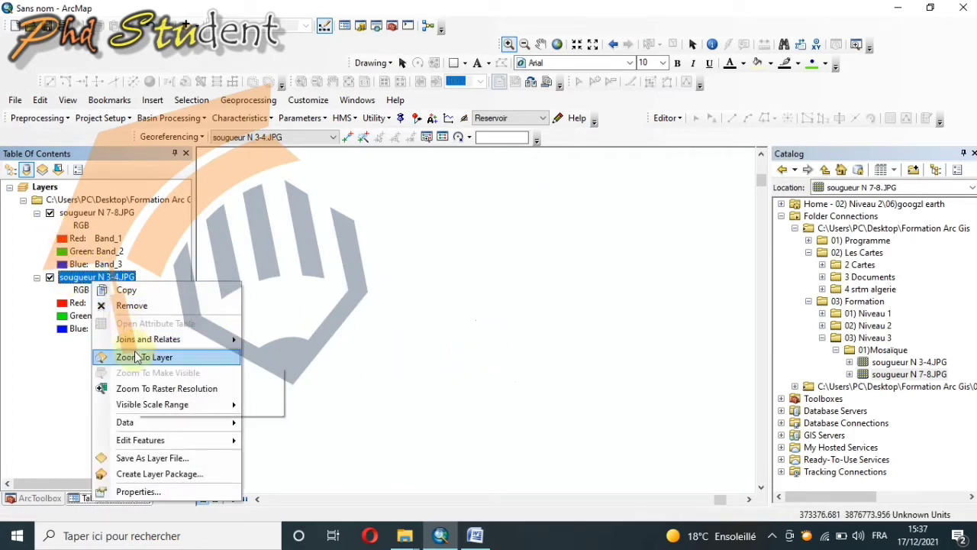
click(135, 355)
click(50, 277)
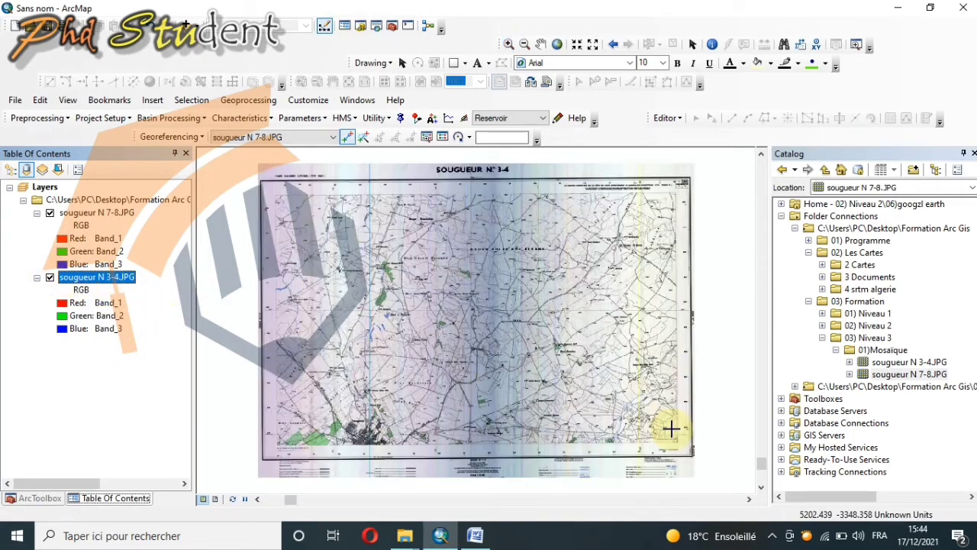
scroll(682, 449, down, 3)
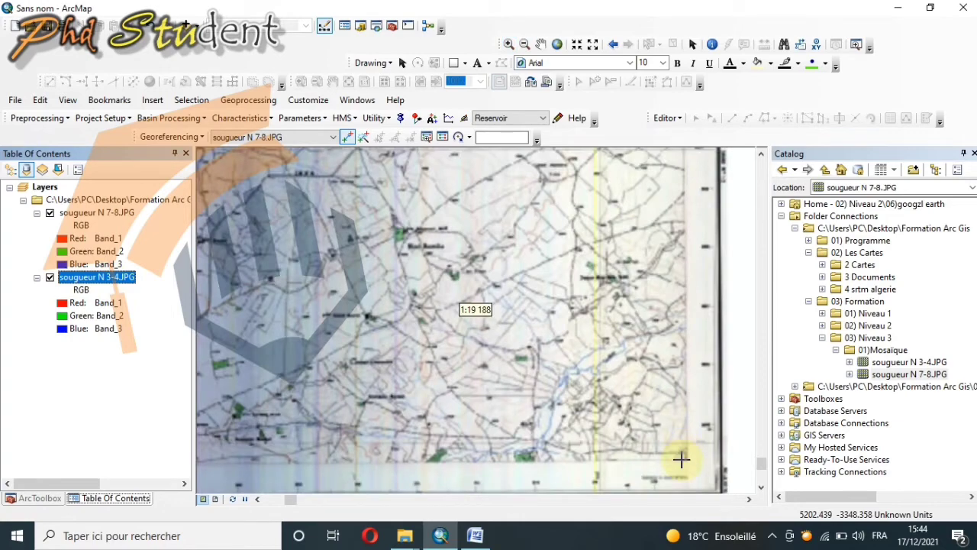
scroll(682, 458, down, 1)
scroll(684, 459, down, 1)
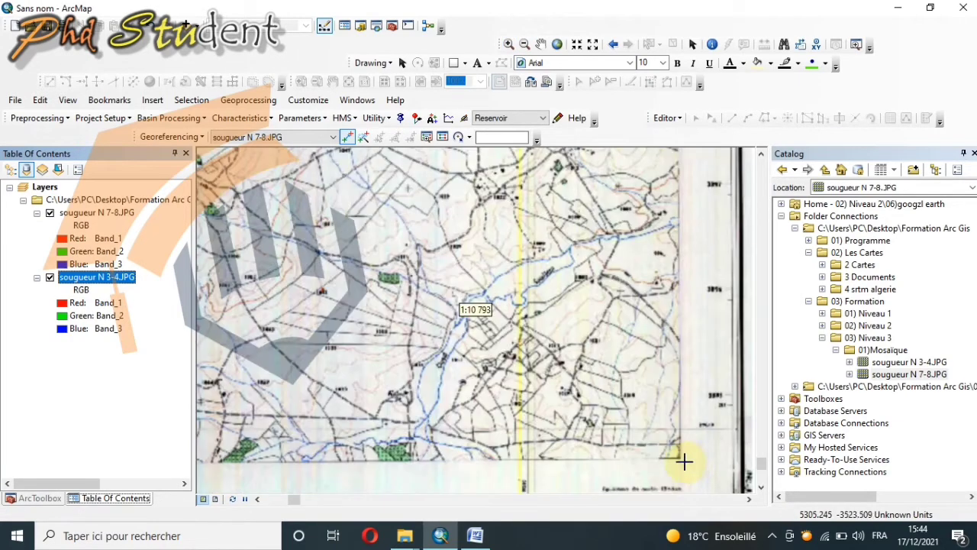
scroll(684, 460, down, 3)
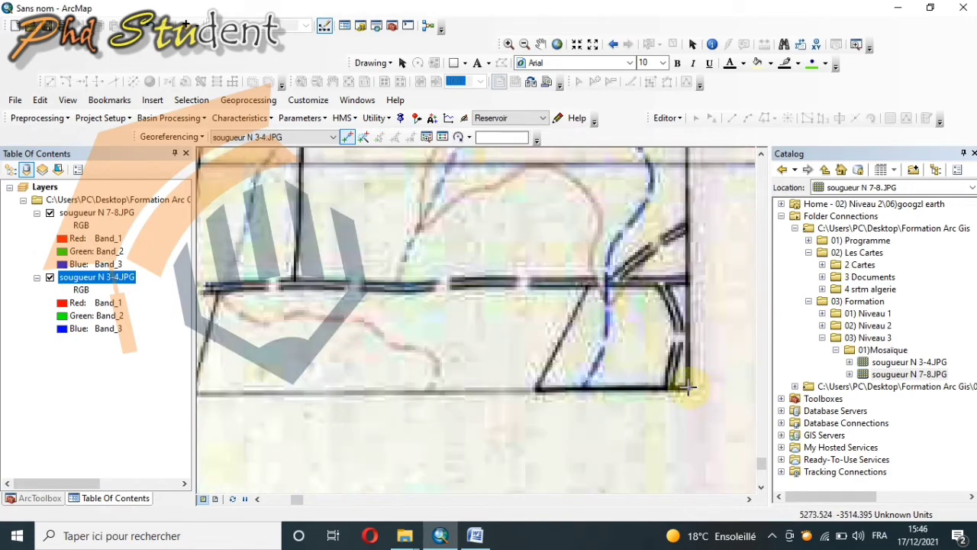
click(688, 387)
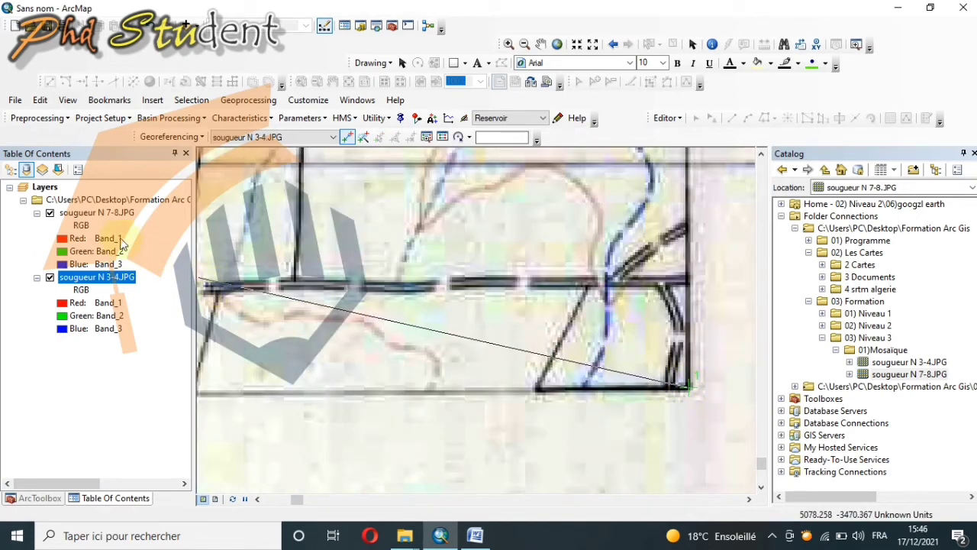
Step: Complete the first link at the upper-right corner of the sougueur N 7-8 map frame
right_click(128, 217)
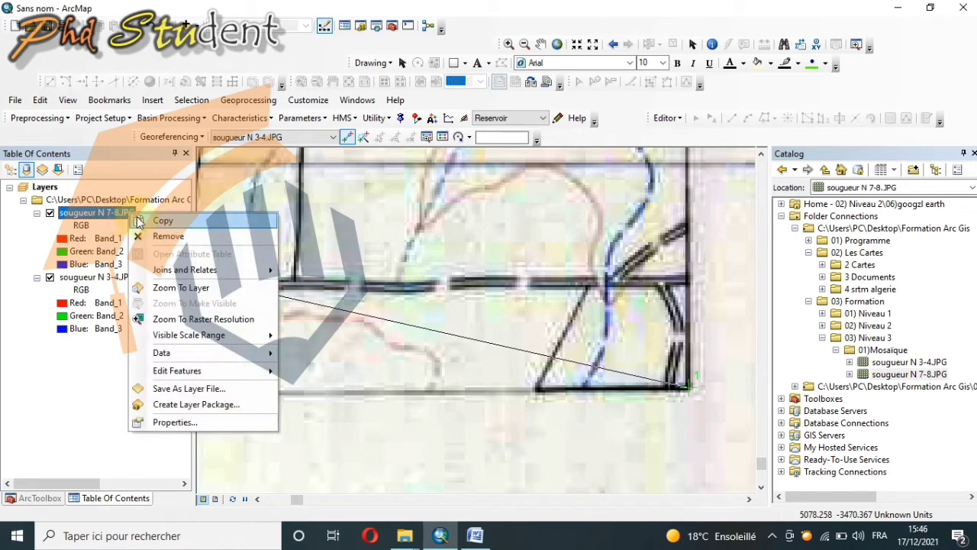
click(180, 294)
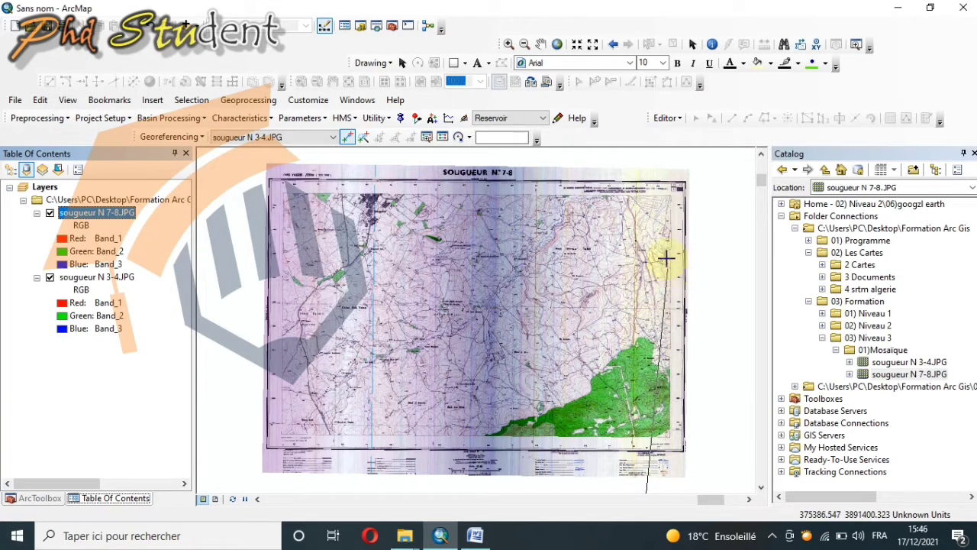
scroll(668, 189, down, 2)
scroll(668, 190, down, 3)
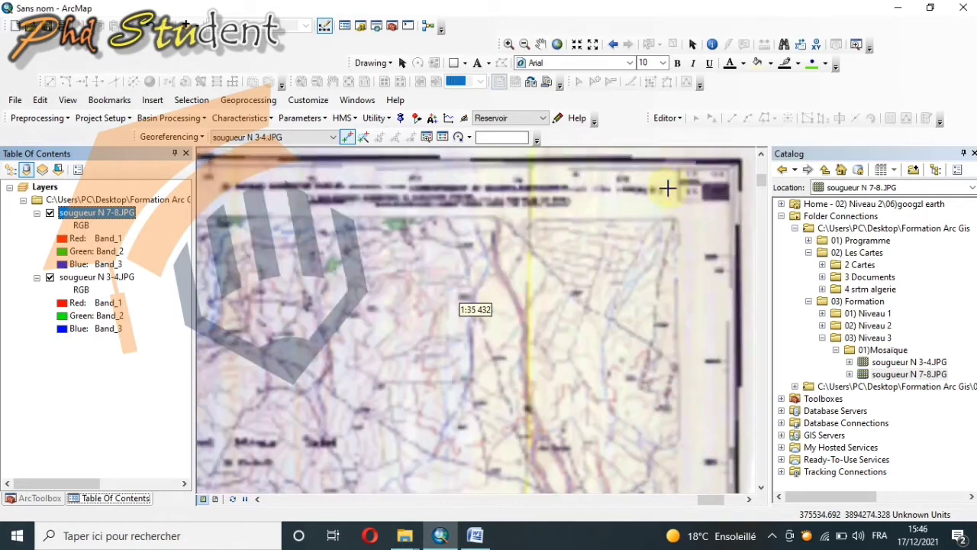
scroll(673, 223, down, 4)
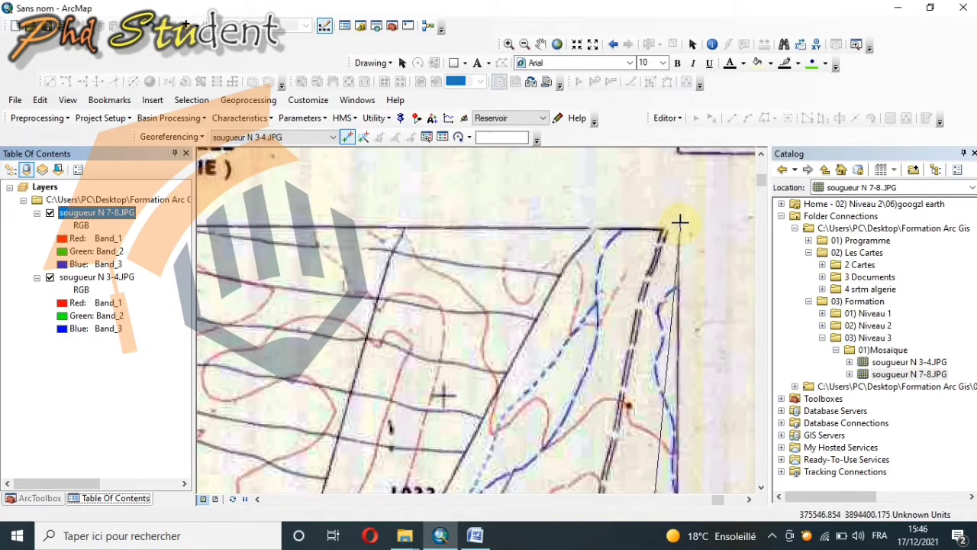
click(677, 221)
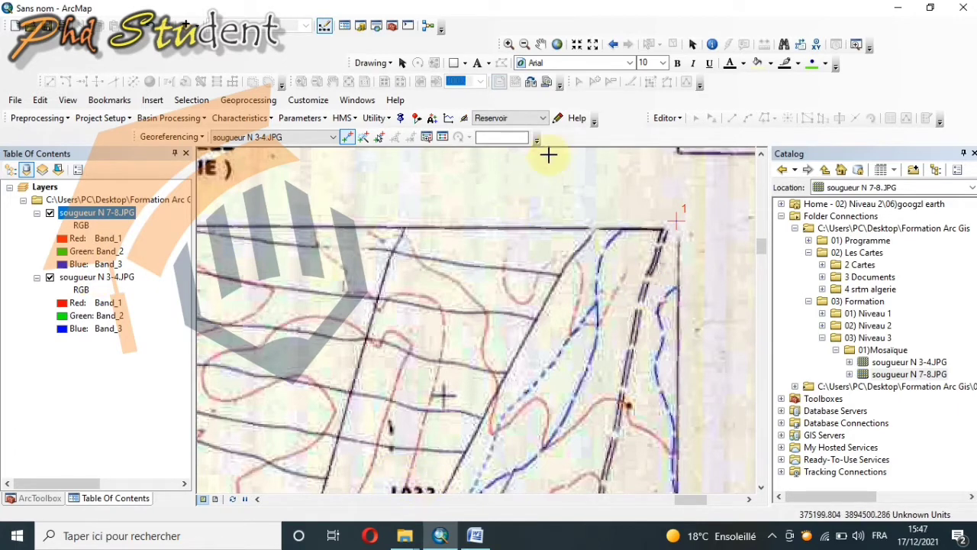
Step: Hide the sougueur N 7-8.JPG layer and start a second link at the lower-left map-frame corner of sougueur N 3-4
click(558, 46)
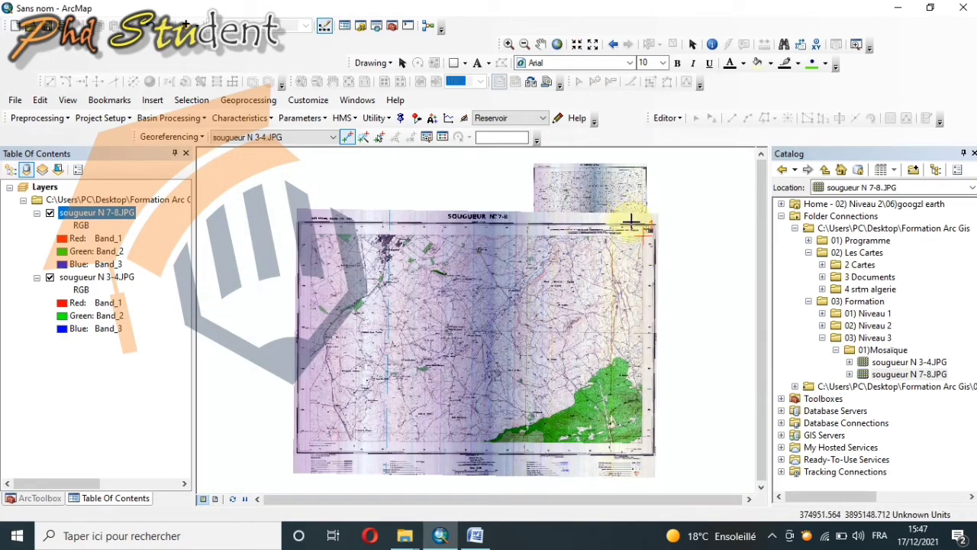
click(49, 214)
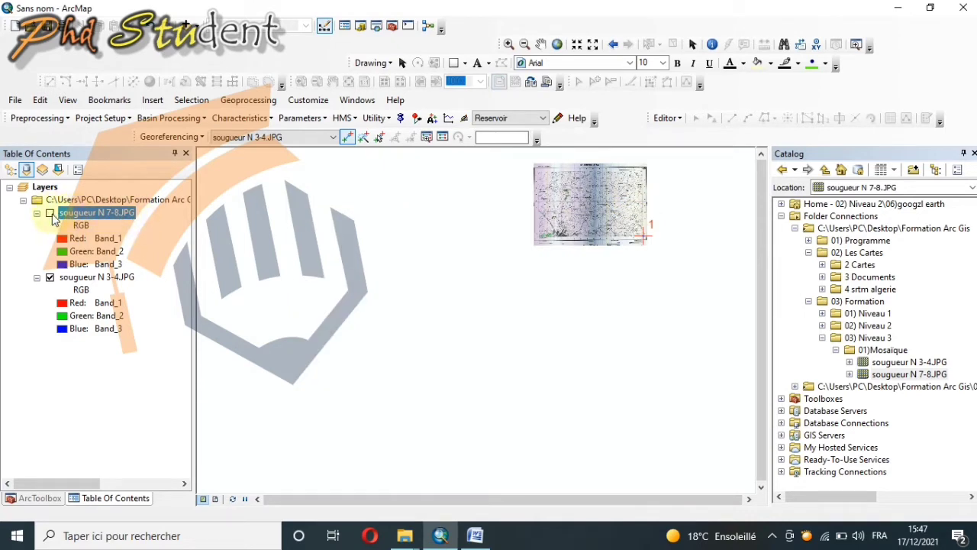
right_click(99, 279)
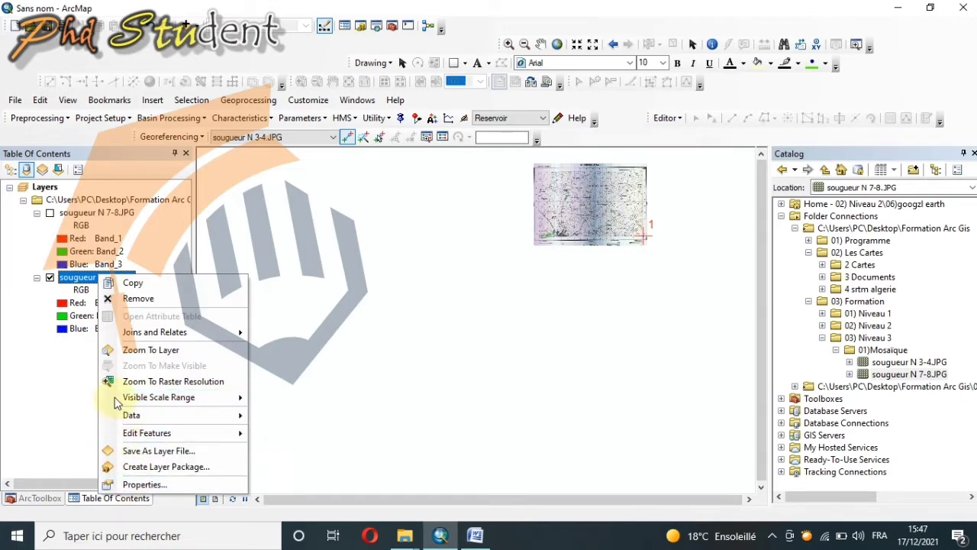
click(137, 350)
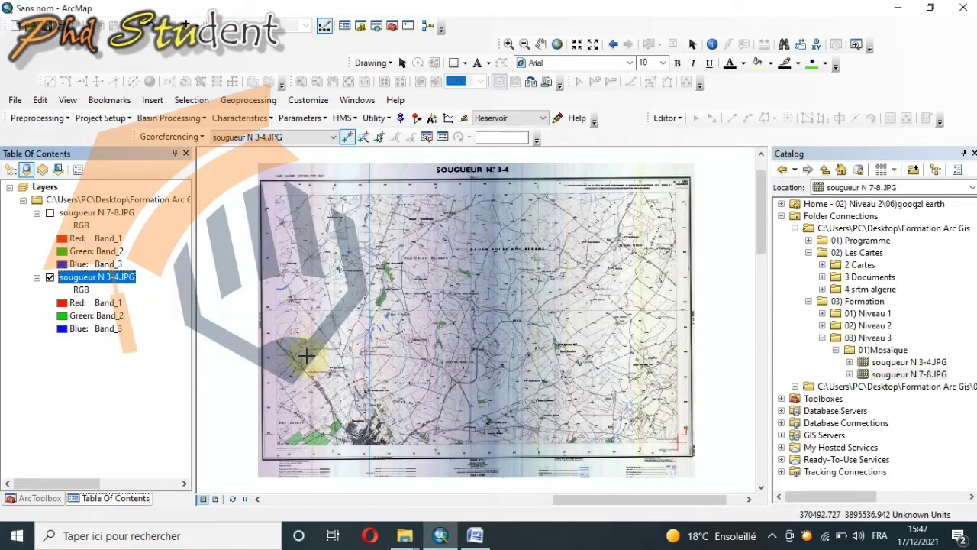
scroll(263, 443, down, 5)
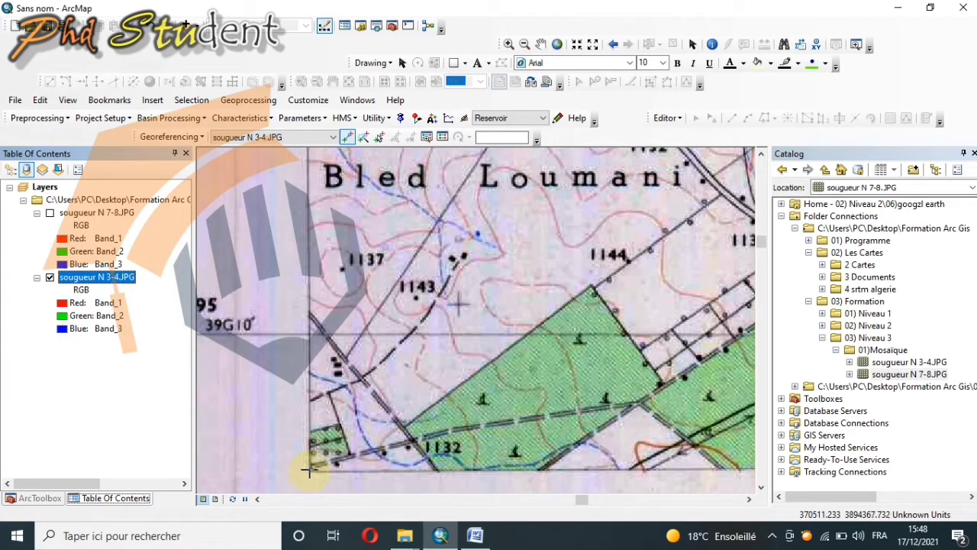
click(309, 471)
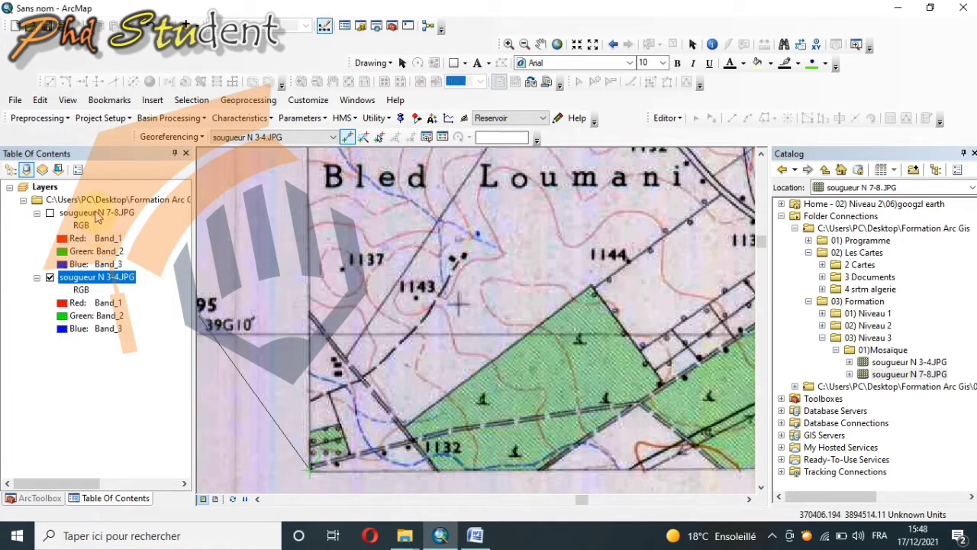
Step: Show the sougueur N 7-8.JPG layer again and complete the second link at its upper-left map-frame corner
right_click(98, 217)
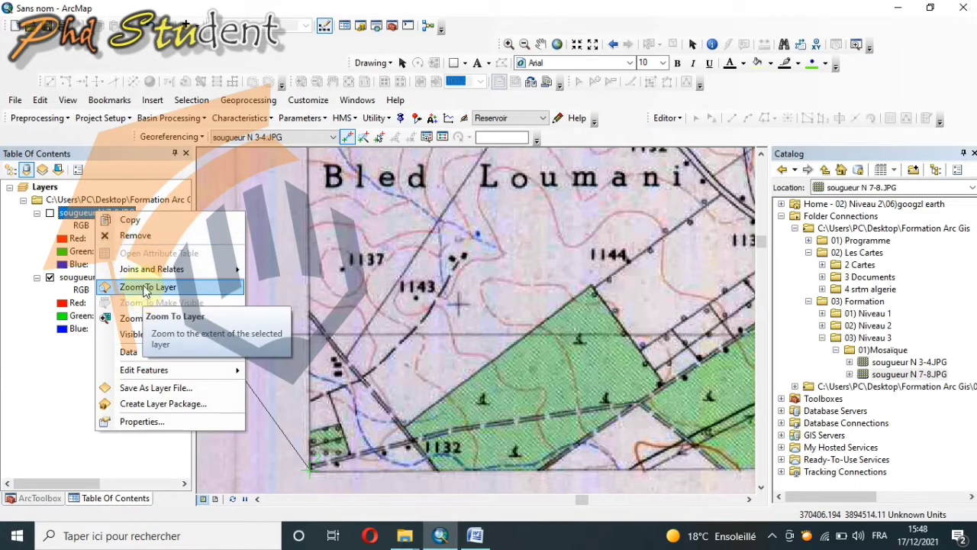
click(146, 288)
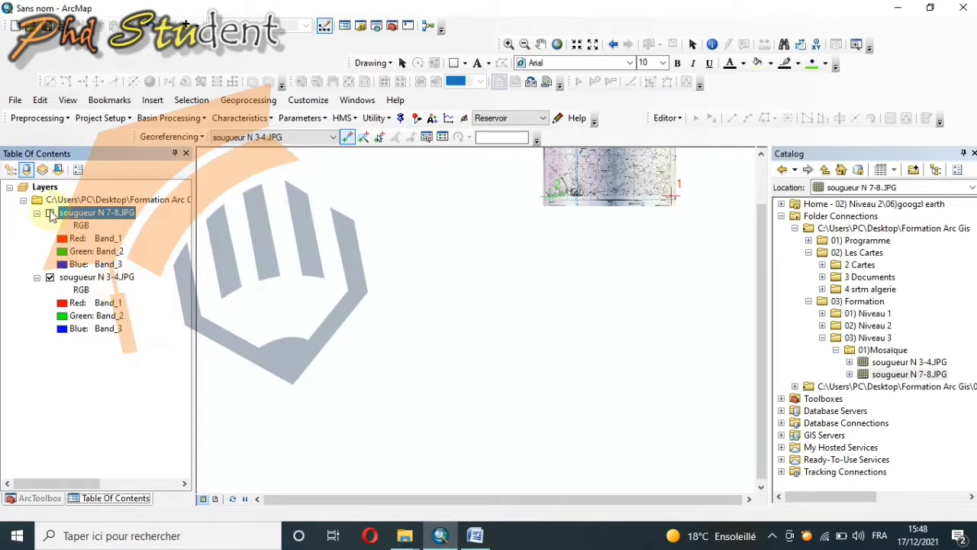
click(50, 213)
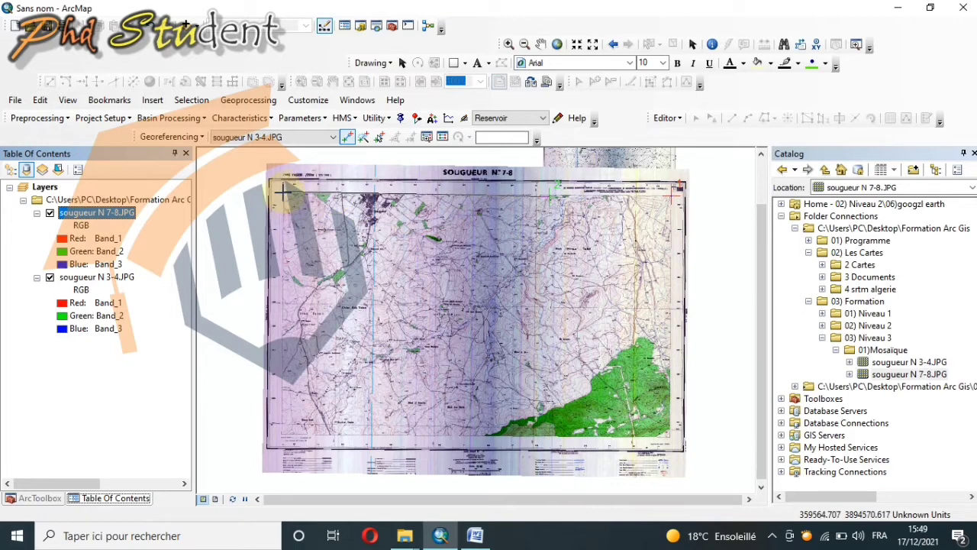
scroll(283, 193, down, 5)
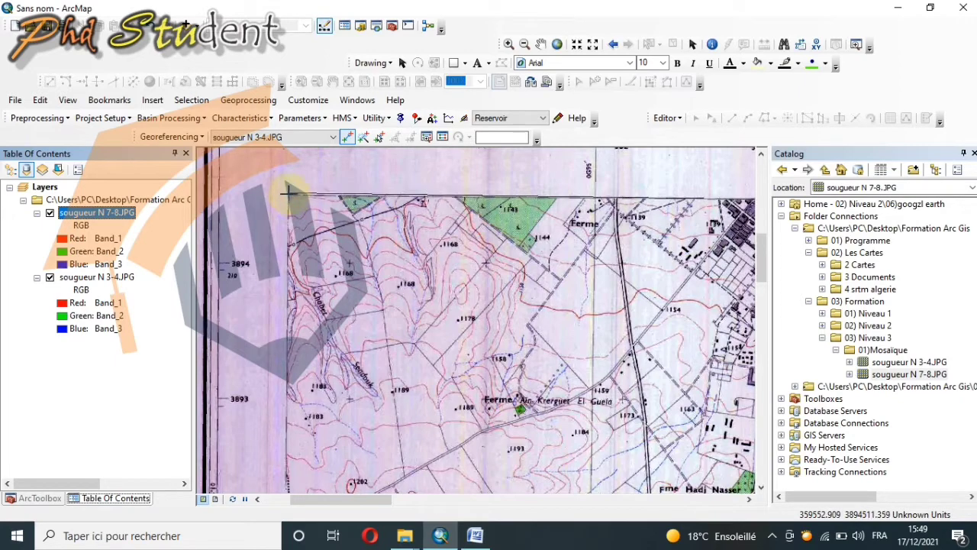
click(288, 196)
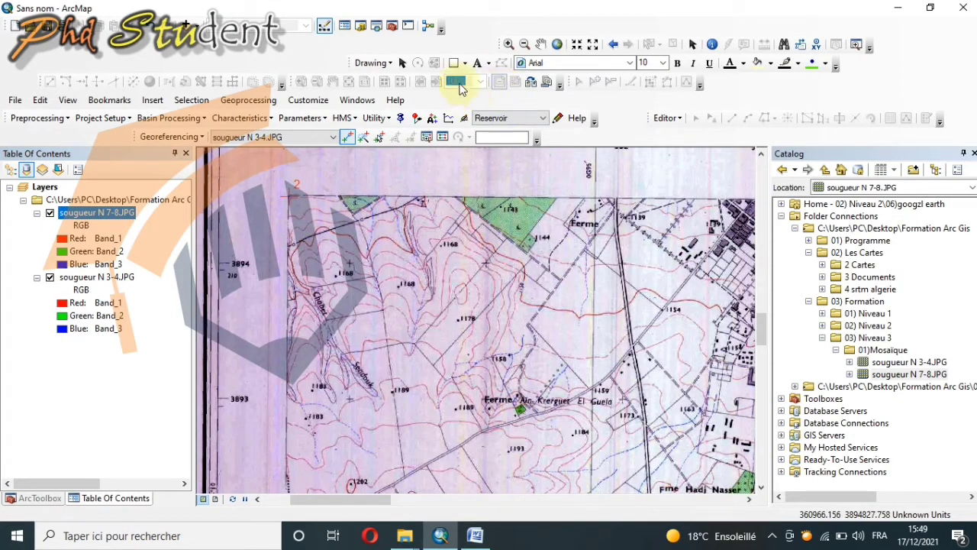
Step: Show both sheets at full extent and save the sougueur N 3-4.JPG links with Update Georeferencing
click(557, 44)
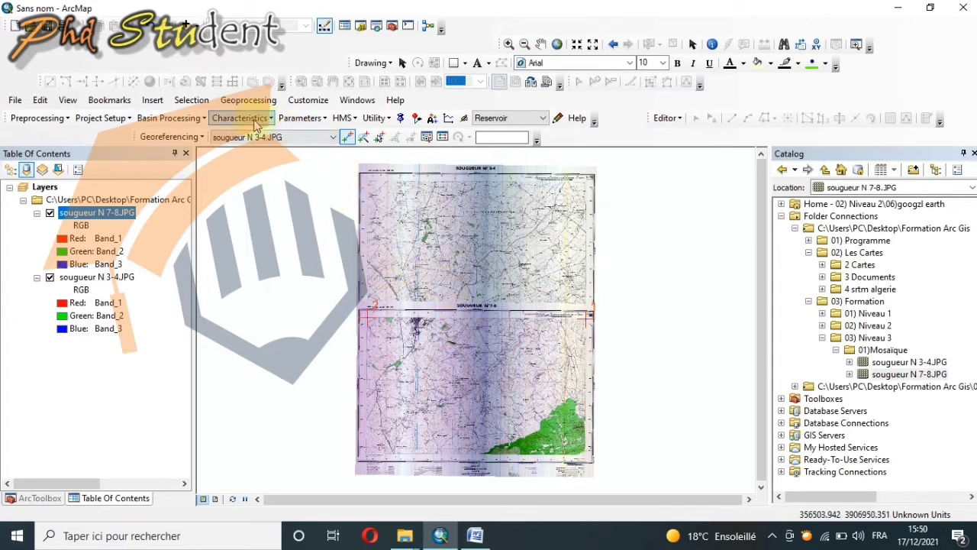
click(204, 139)
click(192, 149)
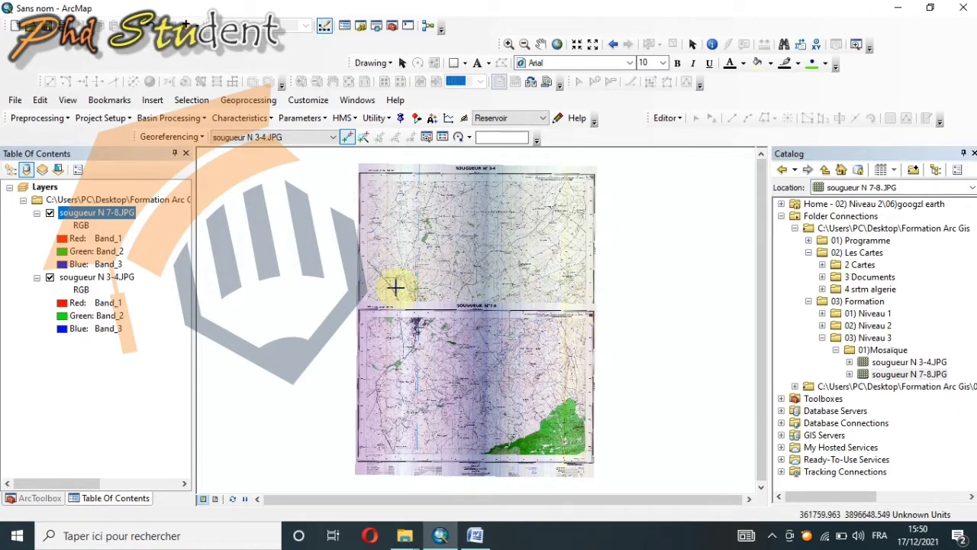
scroll(508, 305, up, 3)
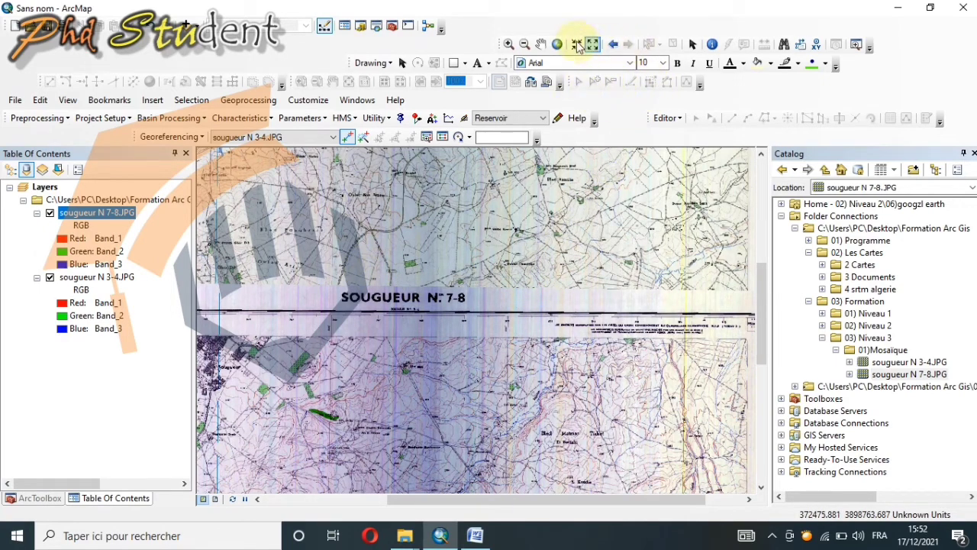
click(557, 43)
right_click(908, 72)
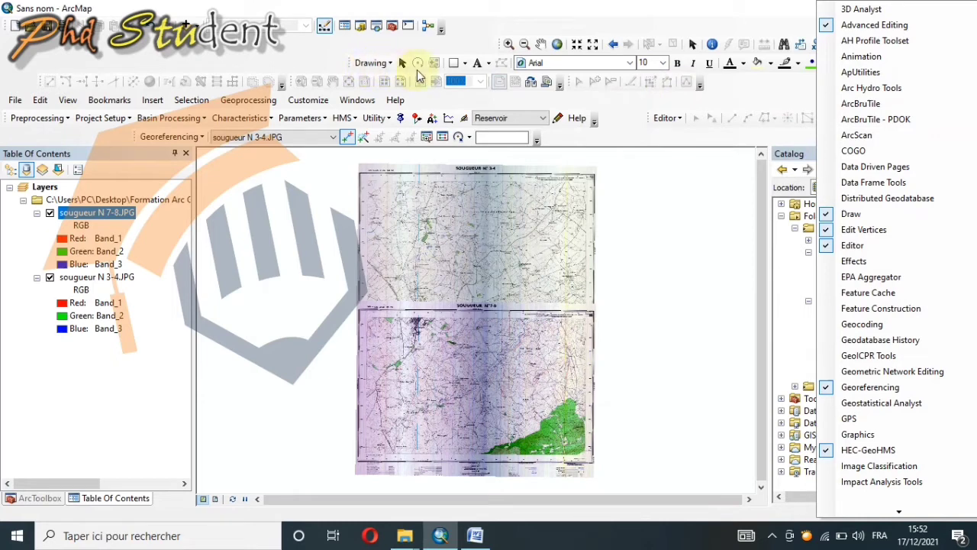
click(466, 63)
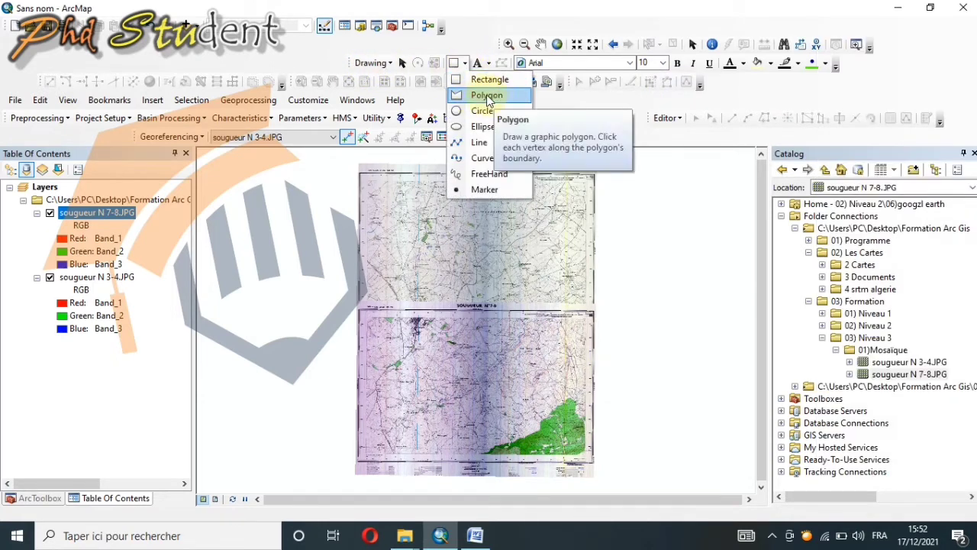
click(619, 107)
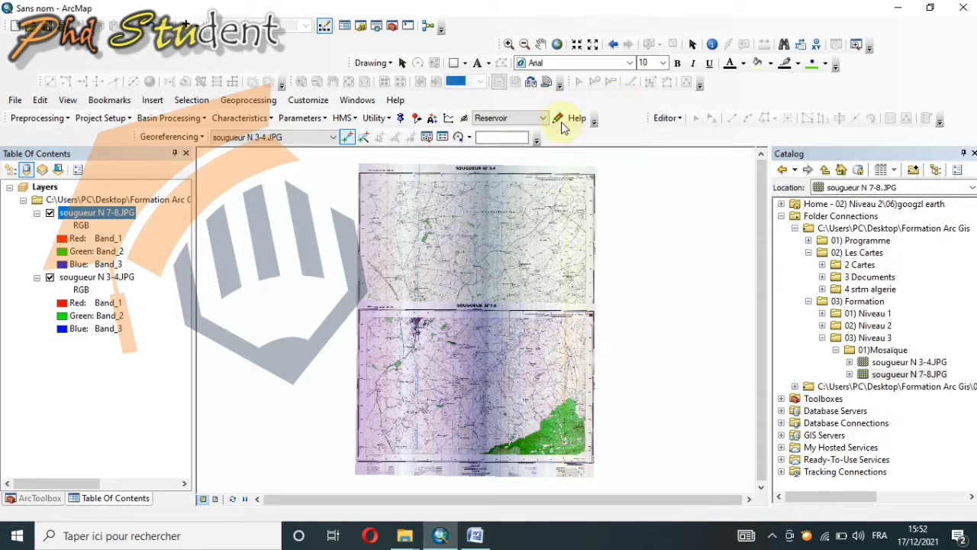
Step: Start a polygon graphic at the upper-left inner map corner of sougueur N 3-4 and place its second vertex at the upper-right inner corner
scroll(355, 172, up, 3)
scroll(415, 227, up, 2)
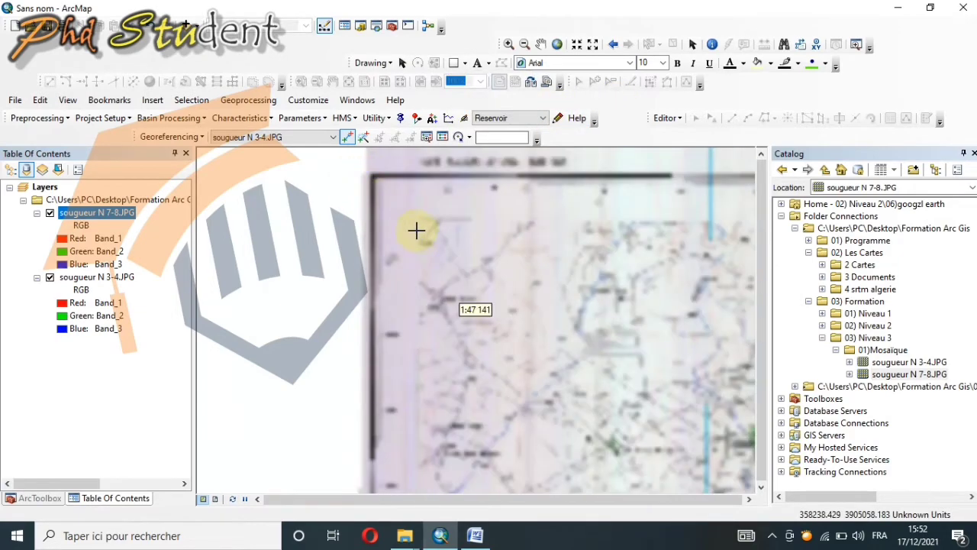
scroll(419, 222, up, 1)
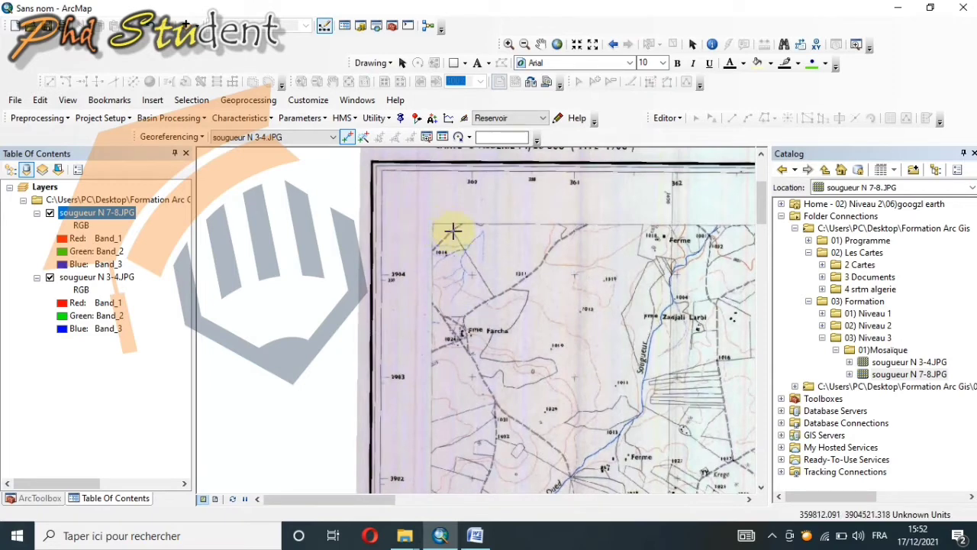
click(464, 64)
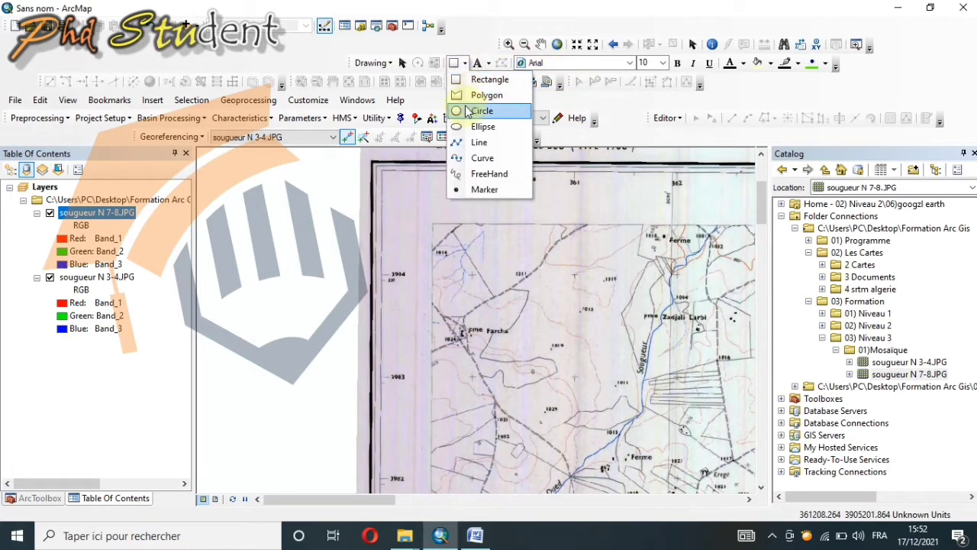
click(469, 96)
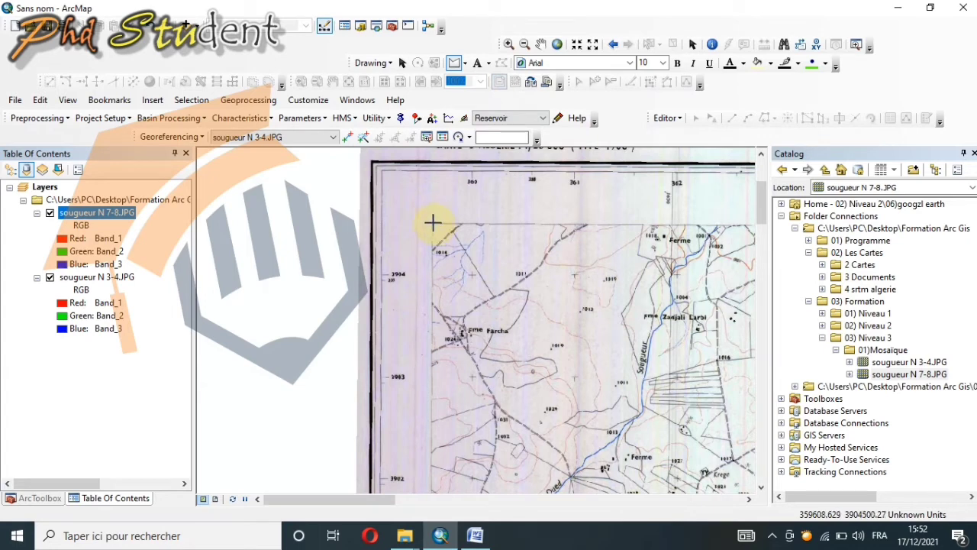
click(749, 499)
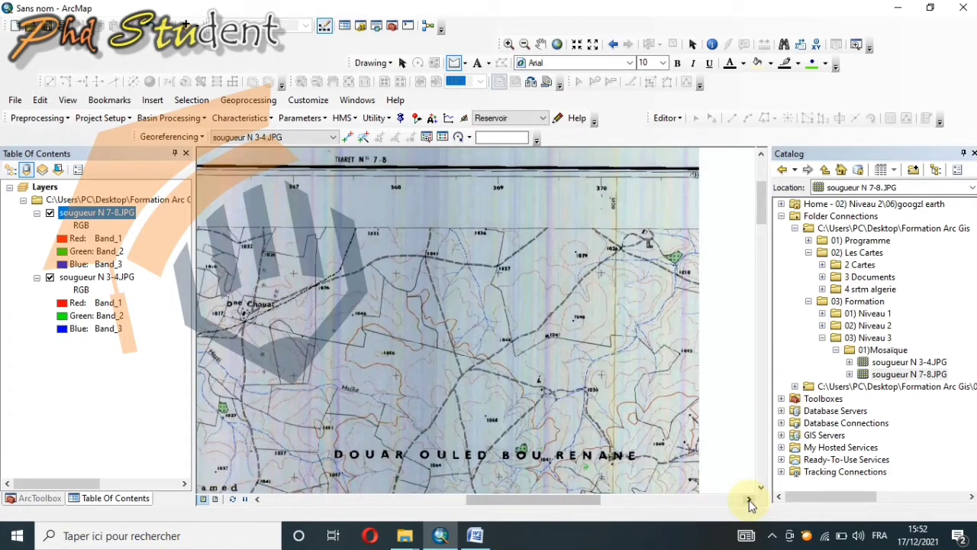
click(750, 501)
click(750, 501)
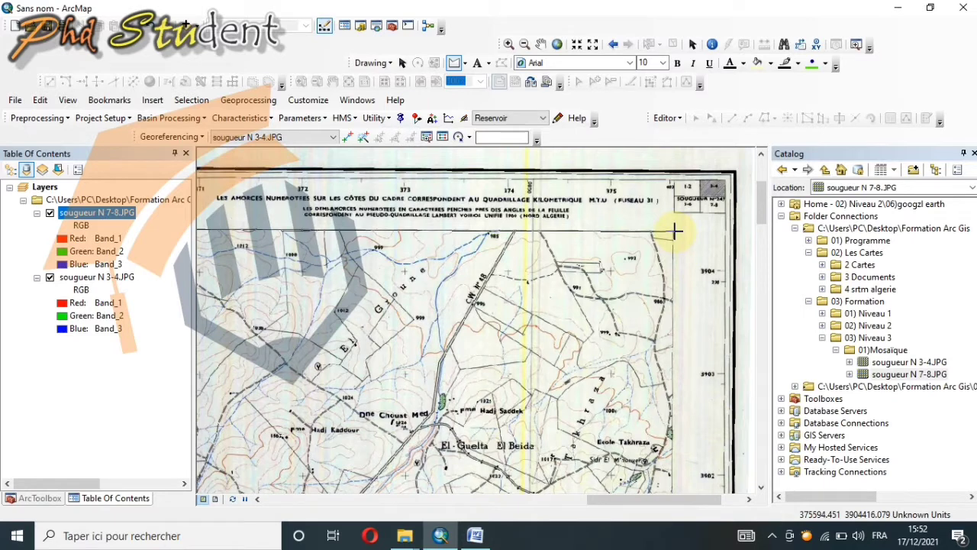
click(675, 231)
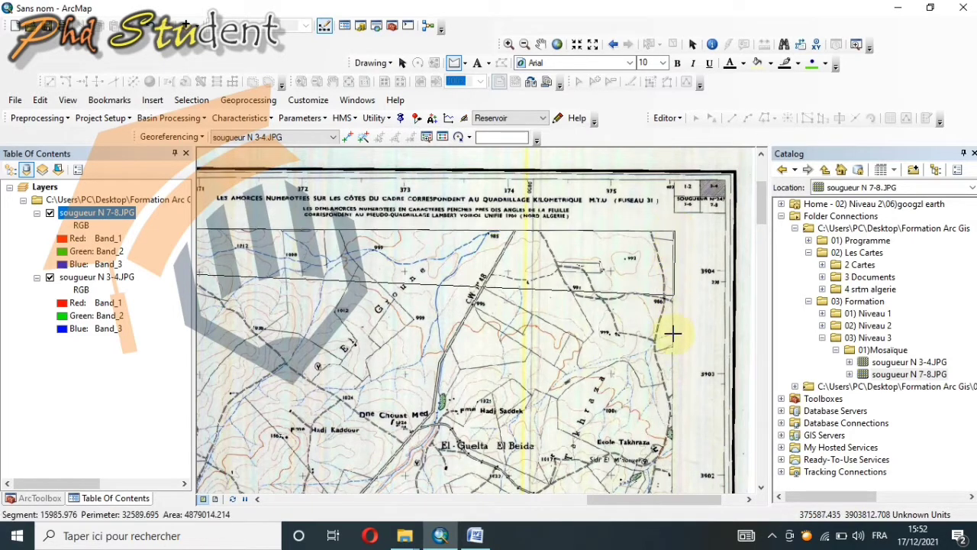
Step: Add the polygon's third vertex at the lower-right inner map corner of sougueur N 3-4
click(761, 488)
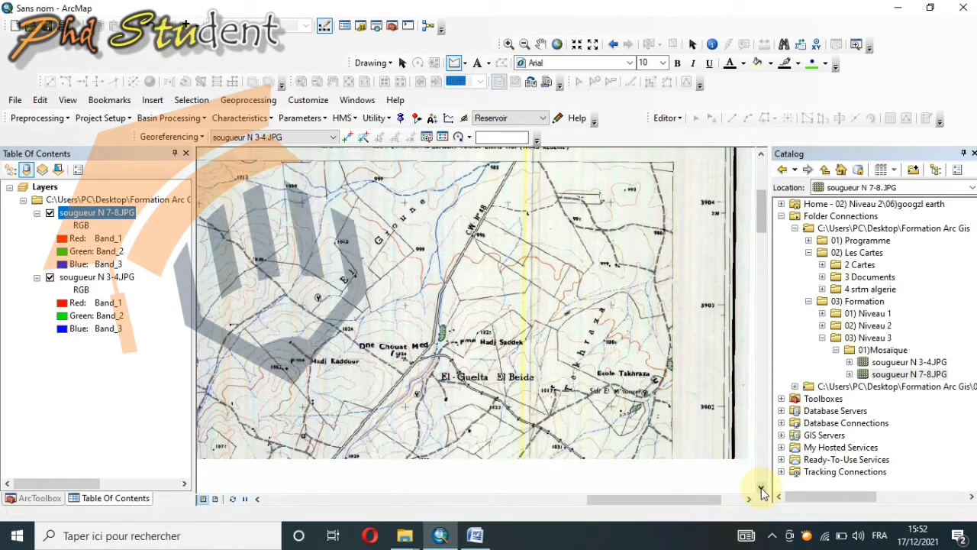
click(761, 487)
click(762, 489)
click(761, 489)
click(761, 489)
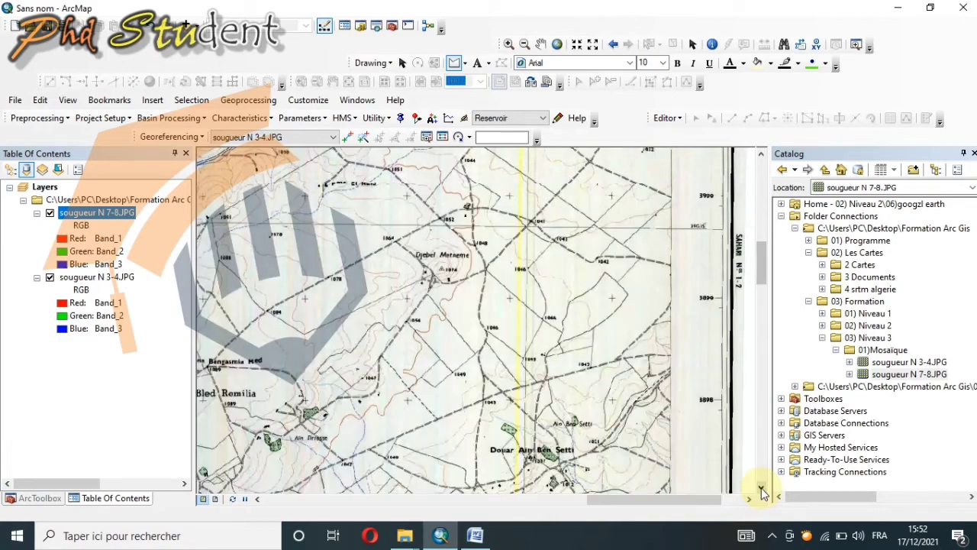
click(762, 488)
click(761, 489)
click(762, 489)
click(762, 489)
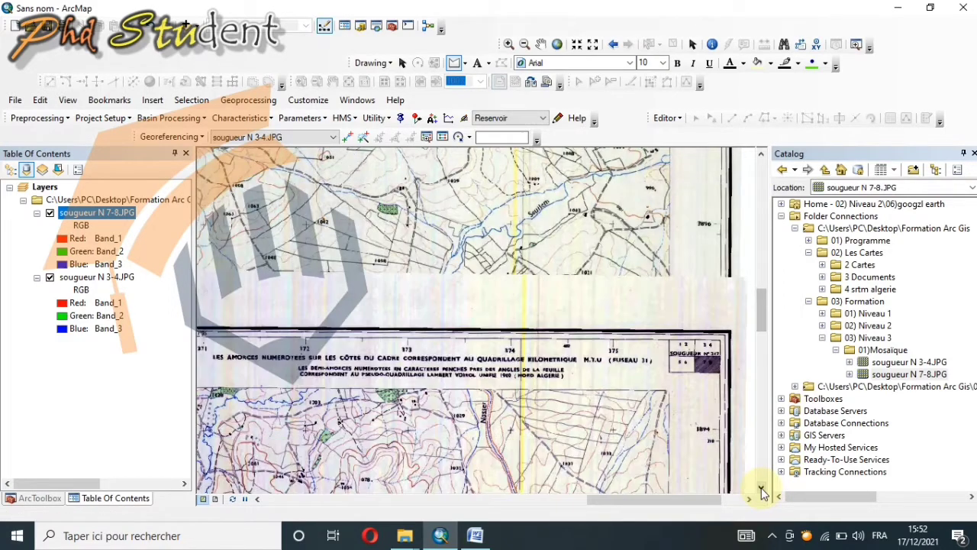
click(668, 280)
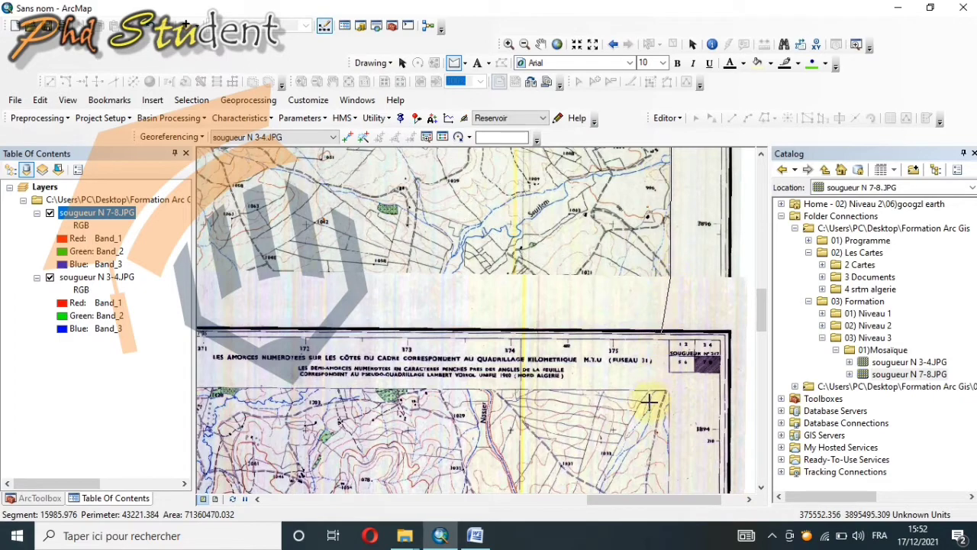
Step: Finish the polygon with its last vertex at the lower-left inner map corner of sougueur N 3-4
click(257, 500)
click(257, 500)
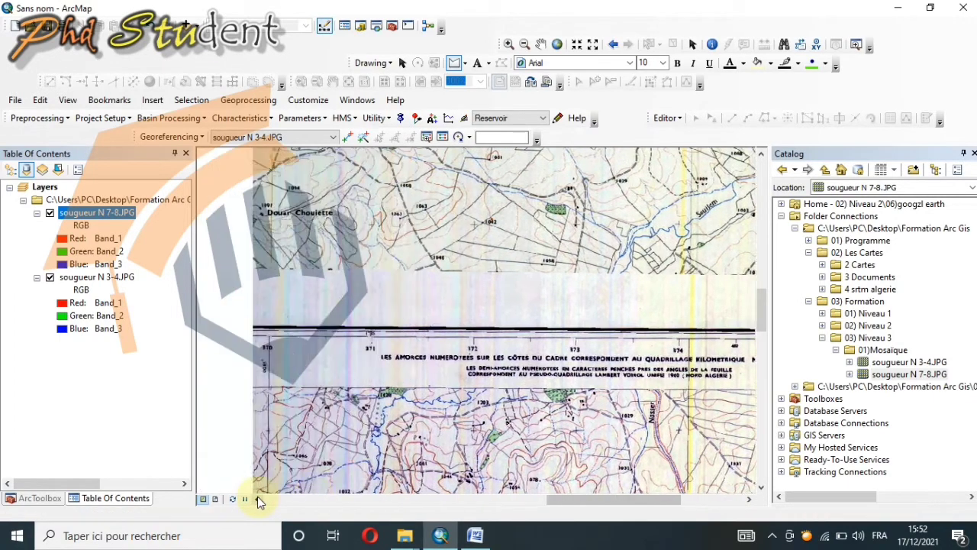
click(258, 500)
click(257, 500)
click(257, 501)
click(257, 500)
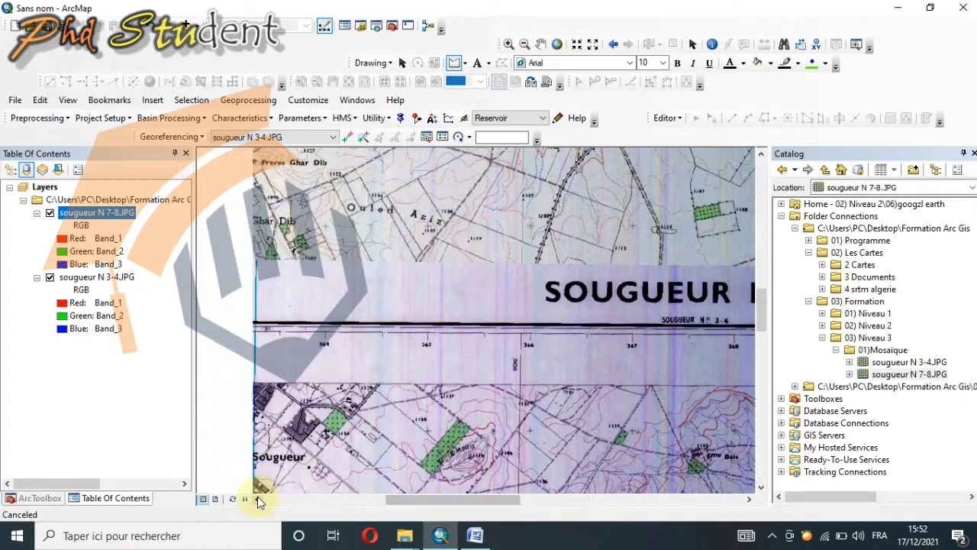
click(257, 500)
click(258, 500)
click(257, 500)
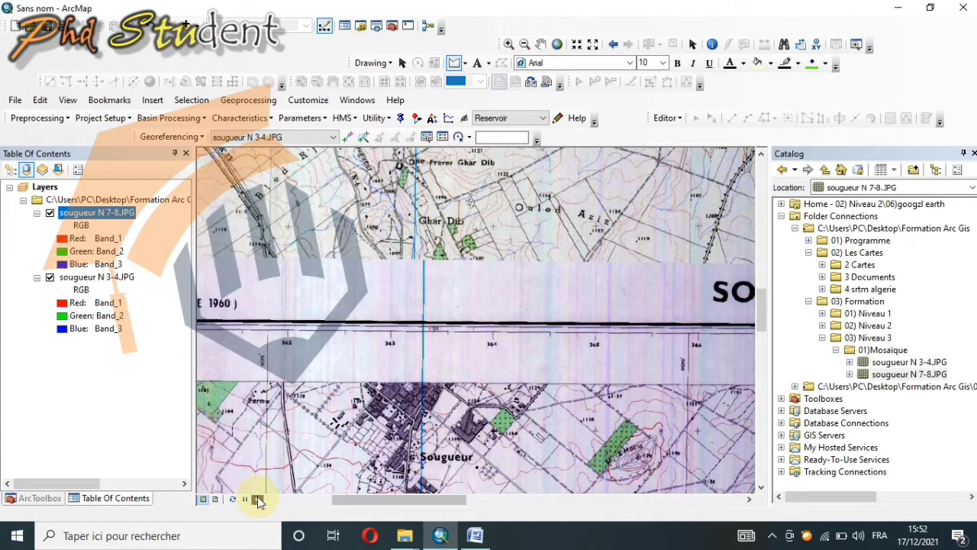
click(258, 501)
click(258, 500)
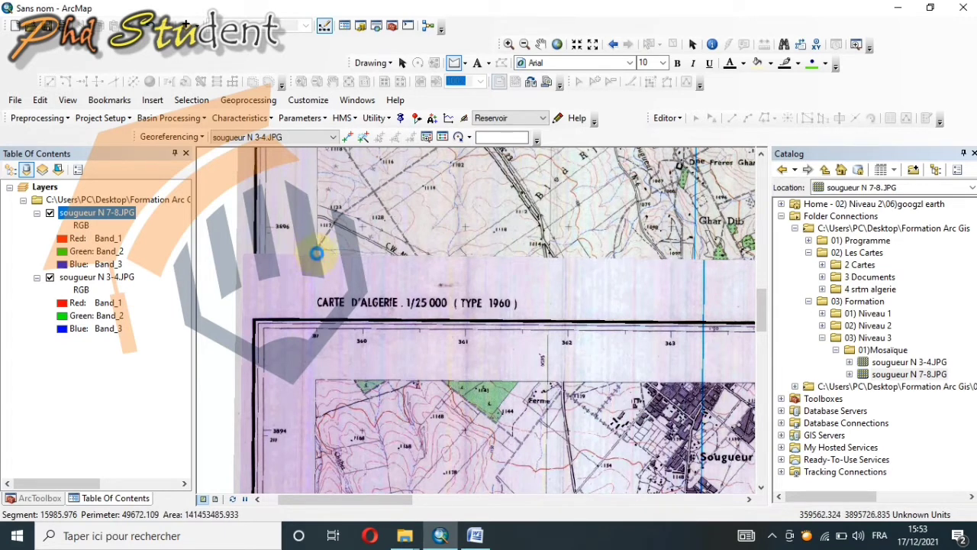
click(316, 260)
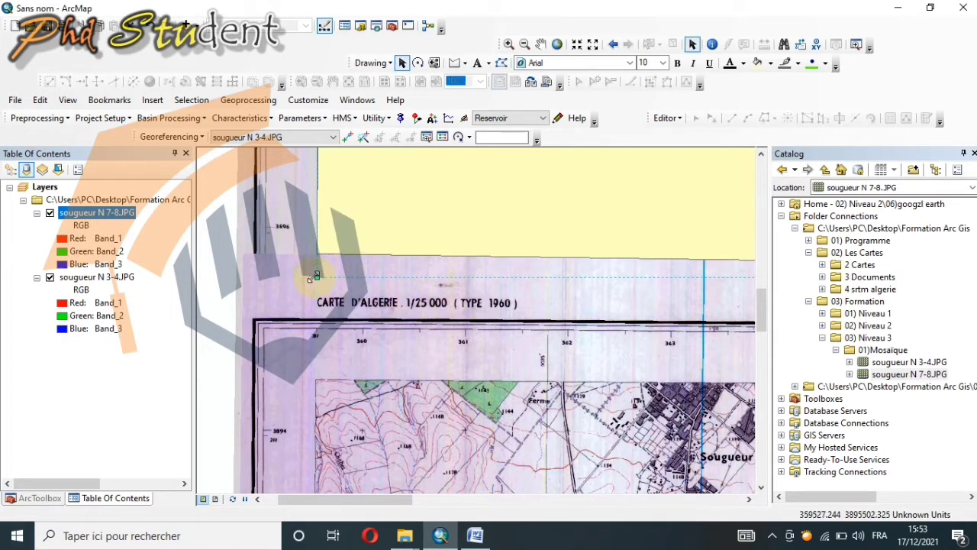
Step: Adjust the polygon at its lower-left handle so its lower edge meets the sougueur N 3-4 map edge, and show the full extent
drag(317, 276, 316, 254)
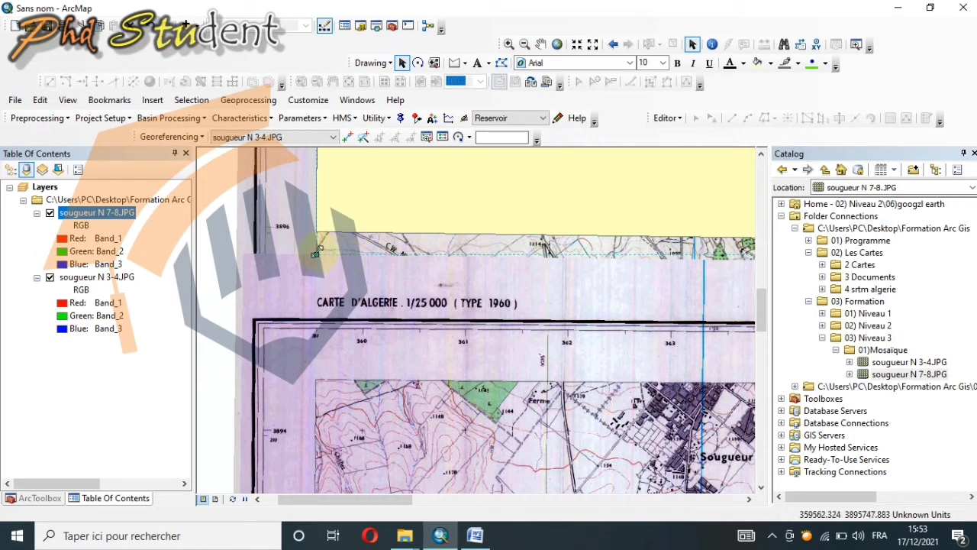
drag(316, 255, 312, 283)
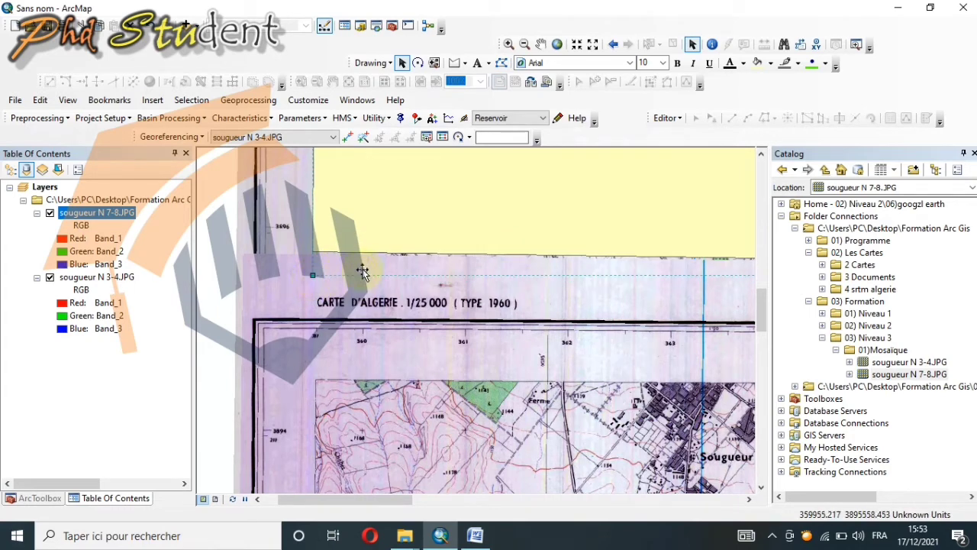
scroll(375, 268, up, 2)
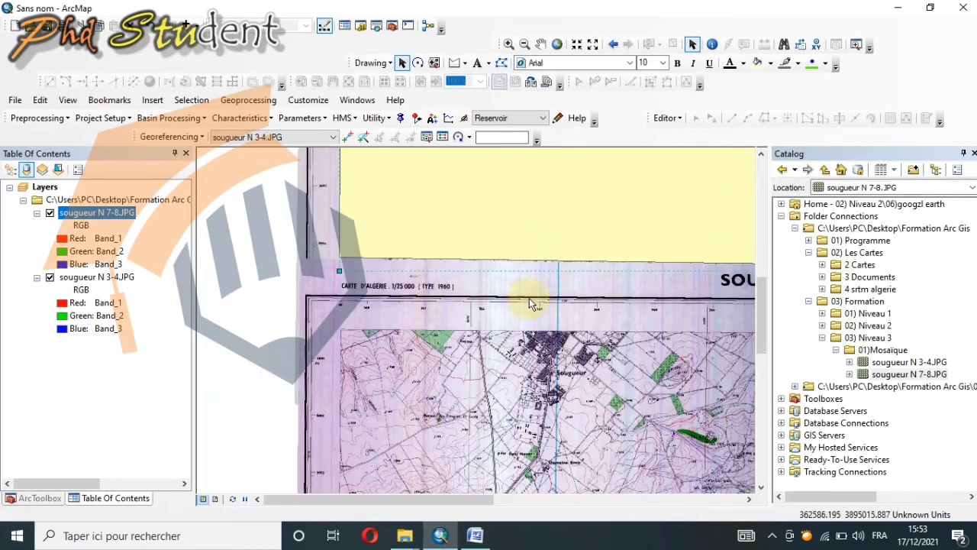
scroll(527, 296, up, 1)
scroll(527, 294, up, 2)
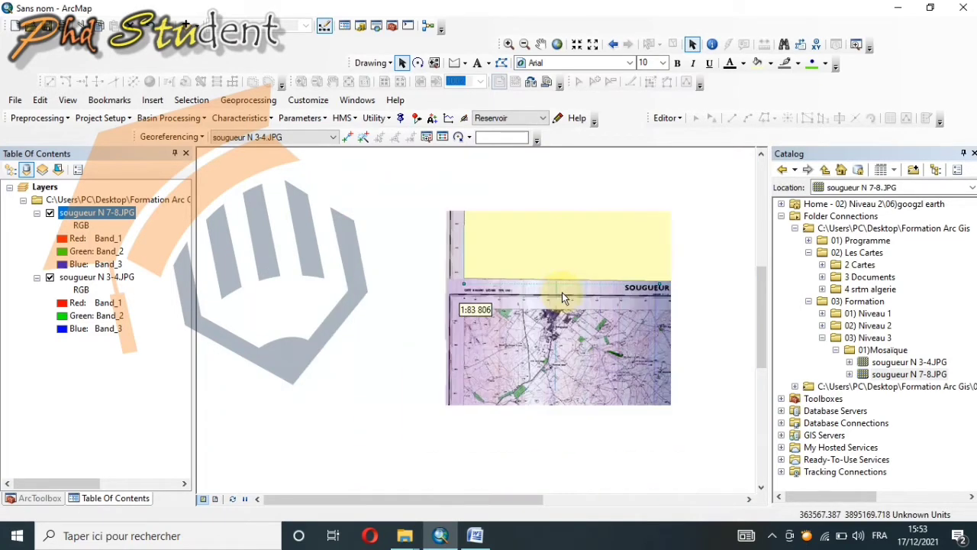
scroll(580, 290, down, 2)
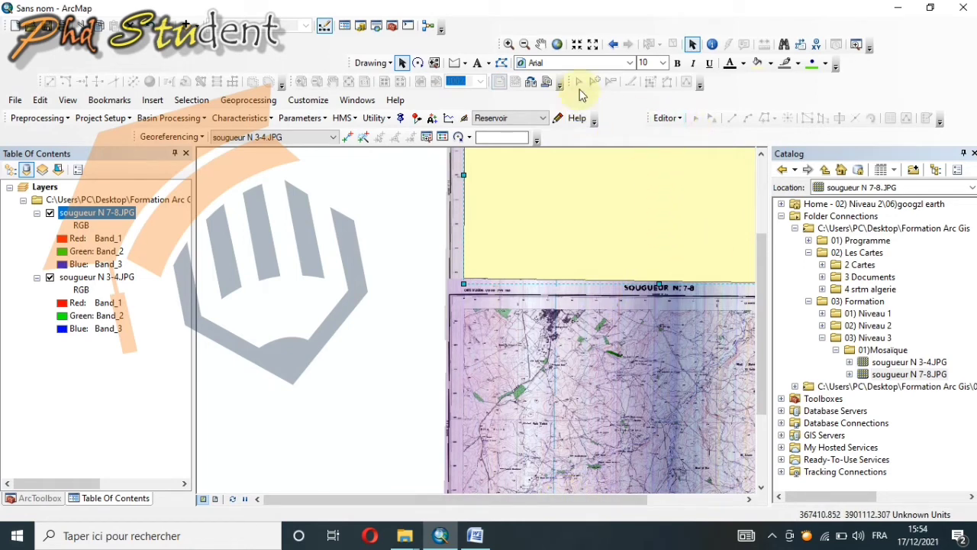
click(557, 43)
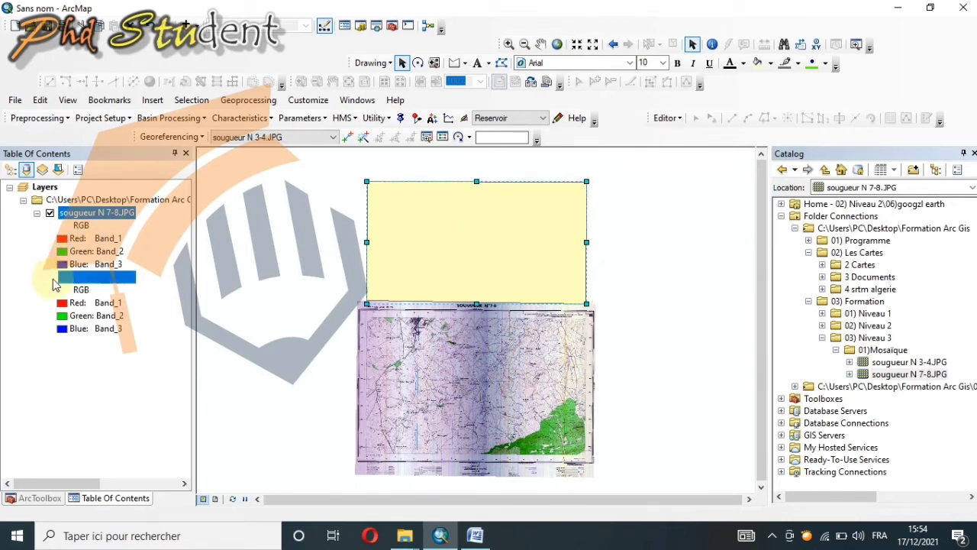
Step: With the sougueur N 3-4.JPG layer shown, clip the sougueur N 7-8.JPG raster to the selected polygon using Image Analysis
click(50, 278)
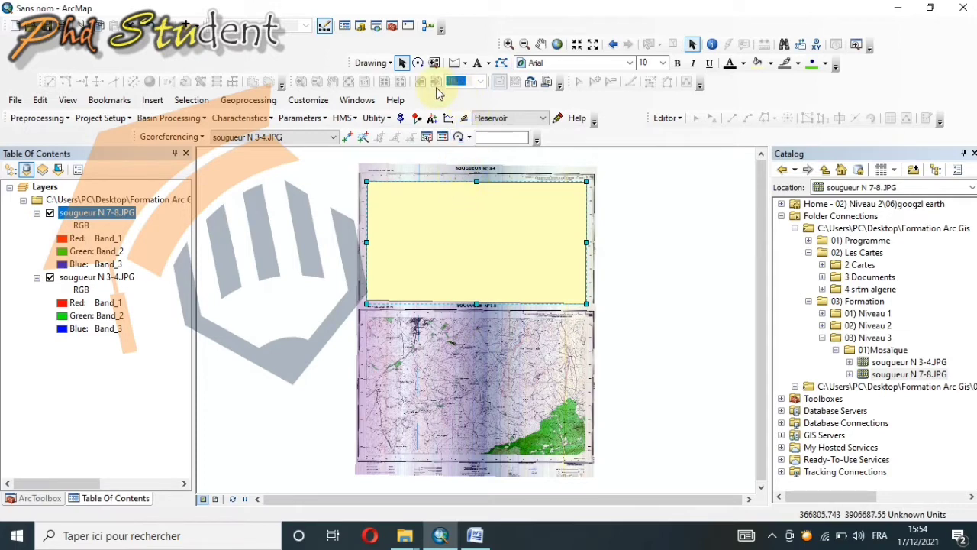
click(359, 101)
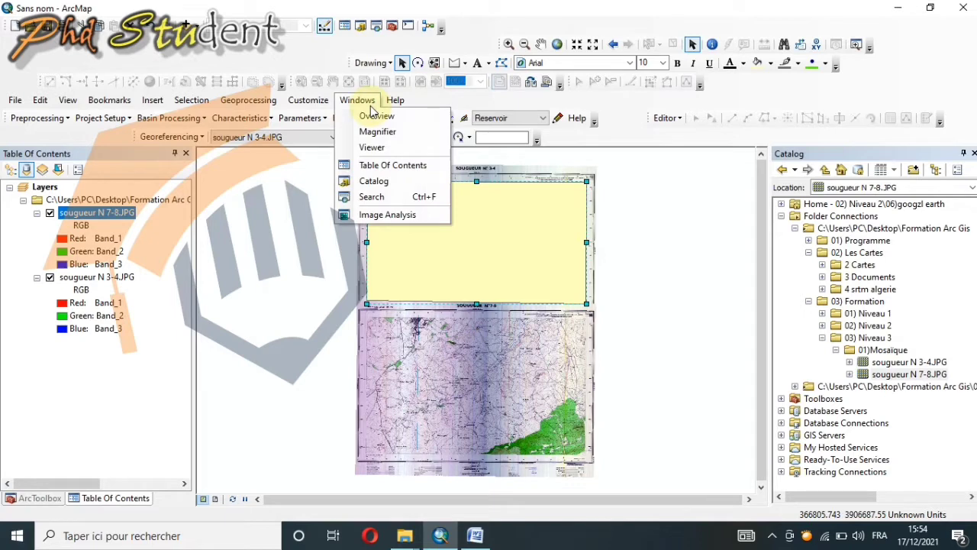
click(387, 216)
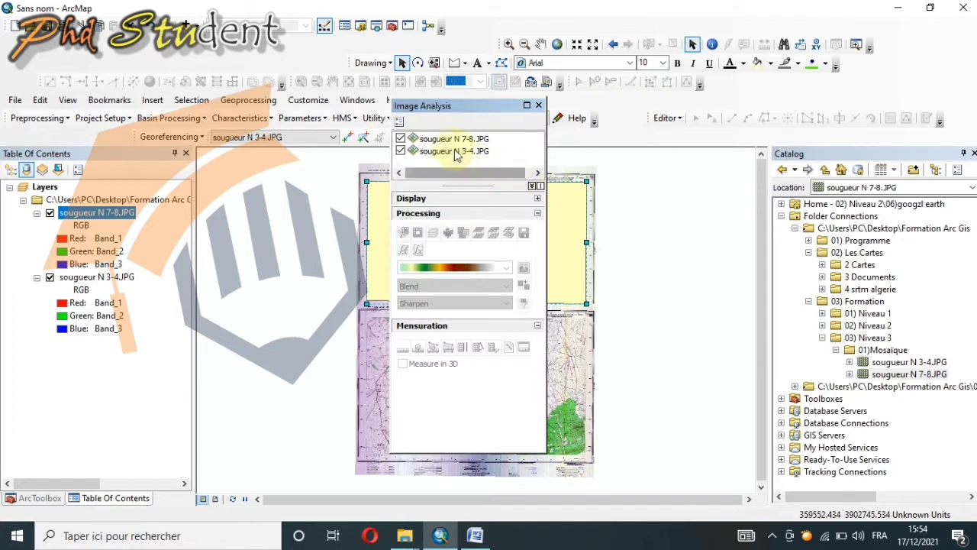
click(456, 140)
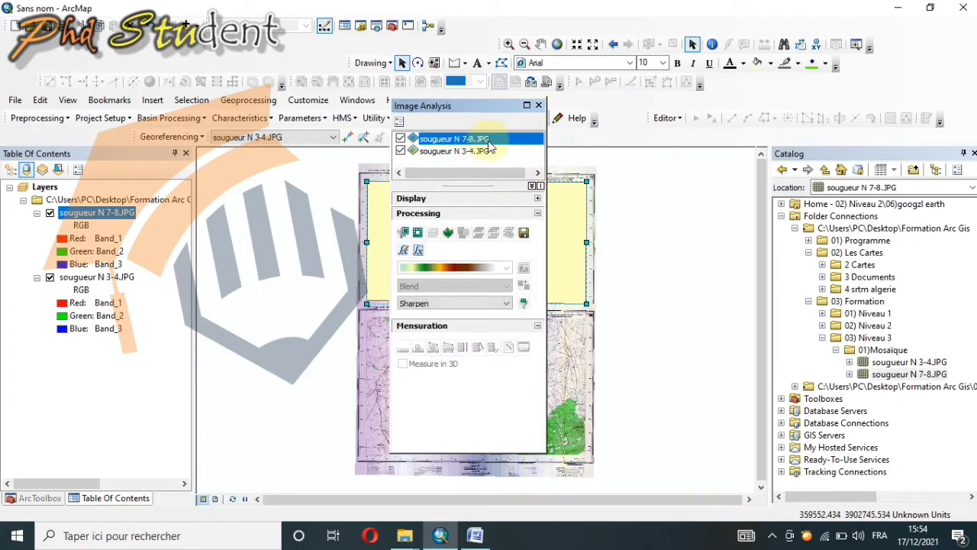
click(404, 231)
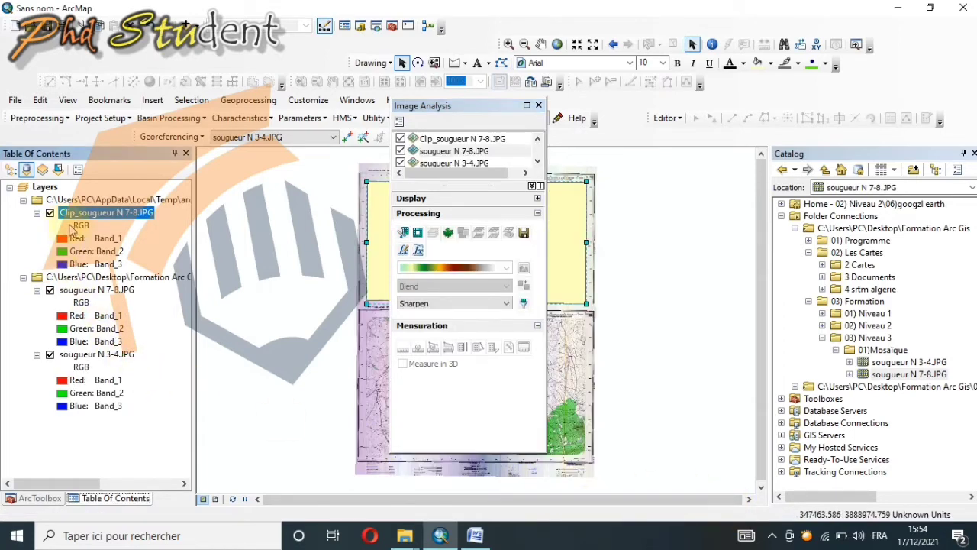
Step: Hide and reshow the sougueur N 7-8.JPG layer to check the clip with Image Analysis closed, and delete the polygon graphic
click(49, 290)
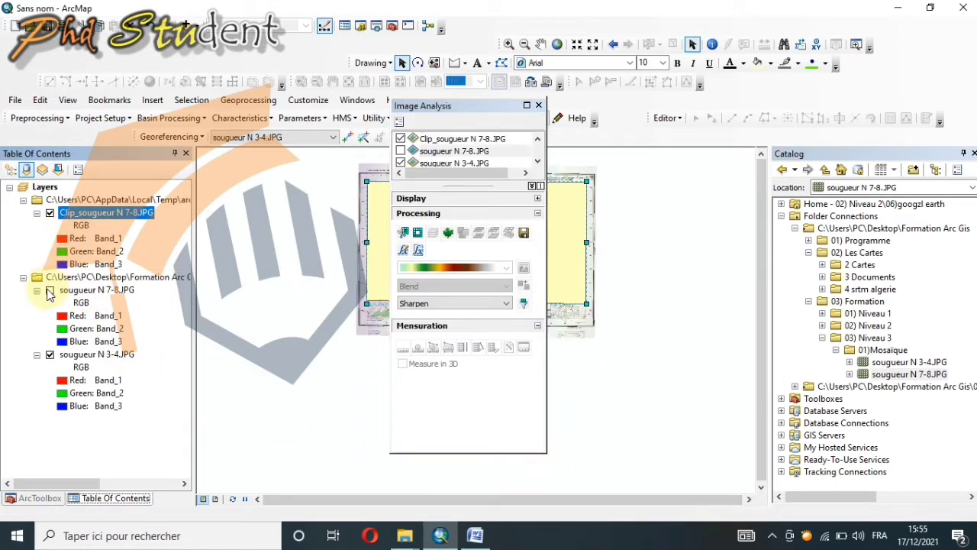
click(539, 106)
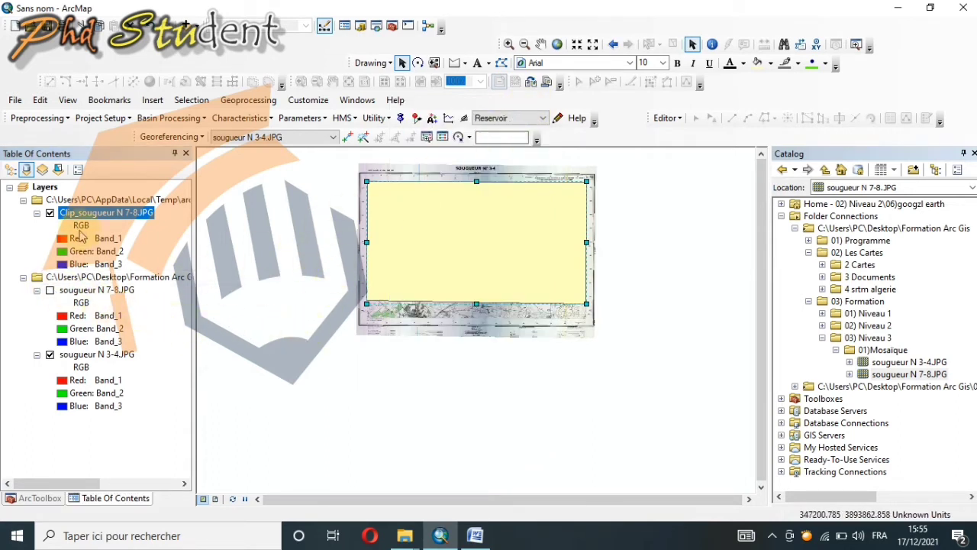
click(50, 290)
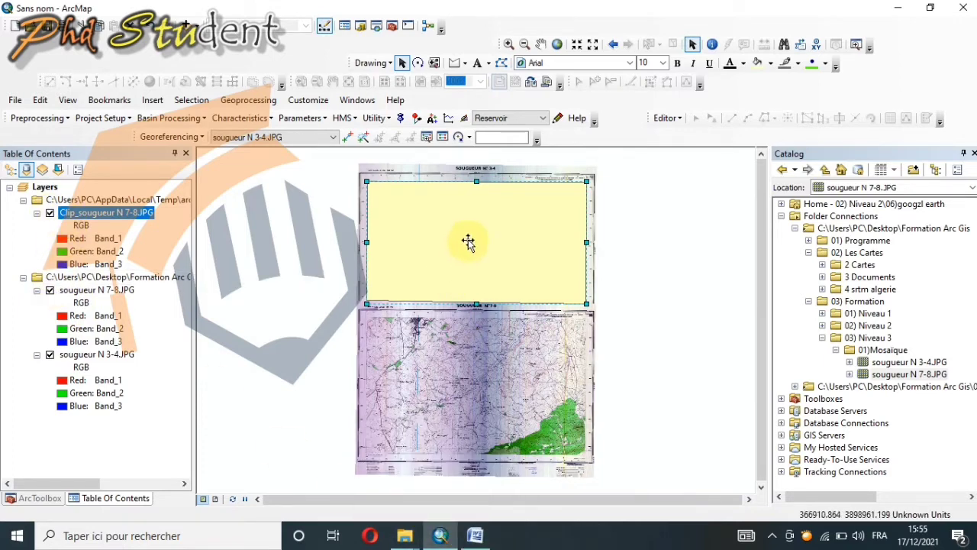
key(Delete)
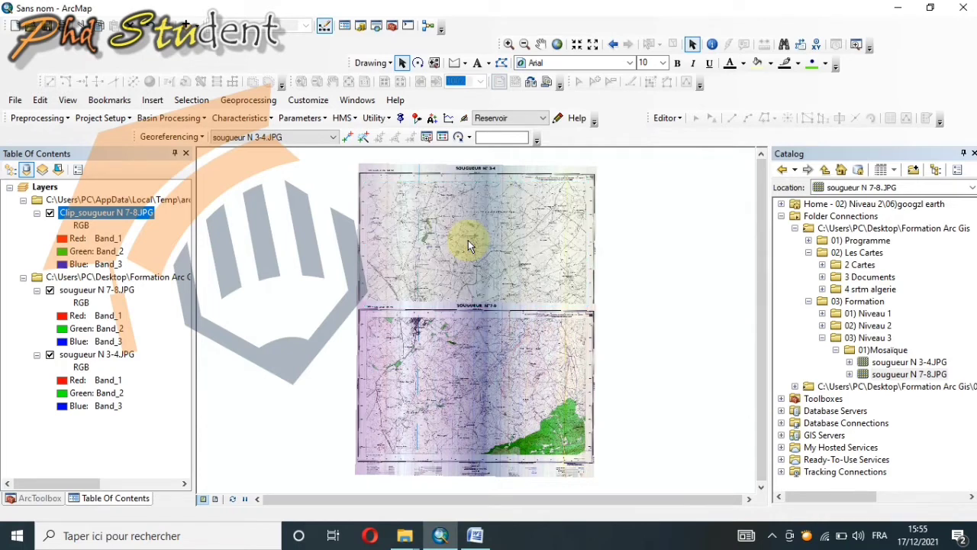
Step: Hide the original sougueur N 7-8.JPG layer and inspect its clipped raster against the sougueur N 3-4 sheet
click(50, 291)
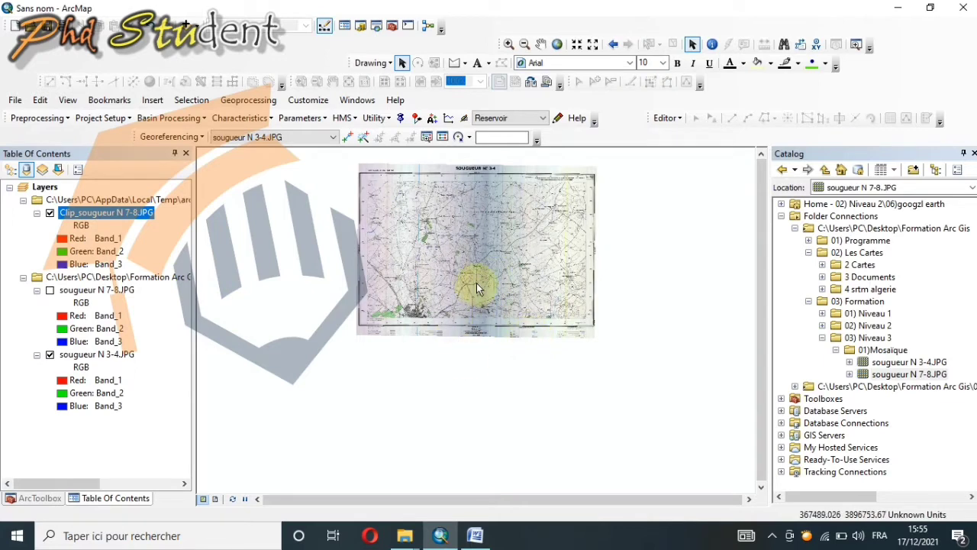
scroll(476, 288, up, 3)
scroll(476, 286, down, 3)
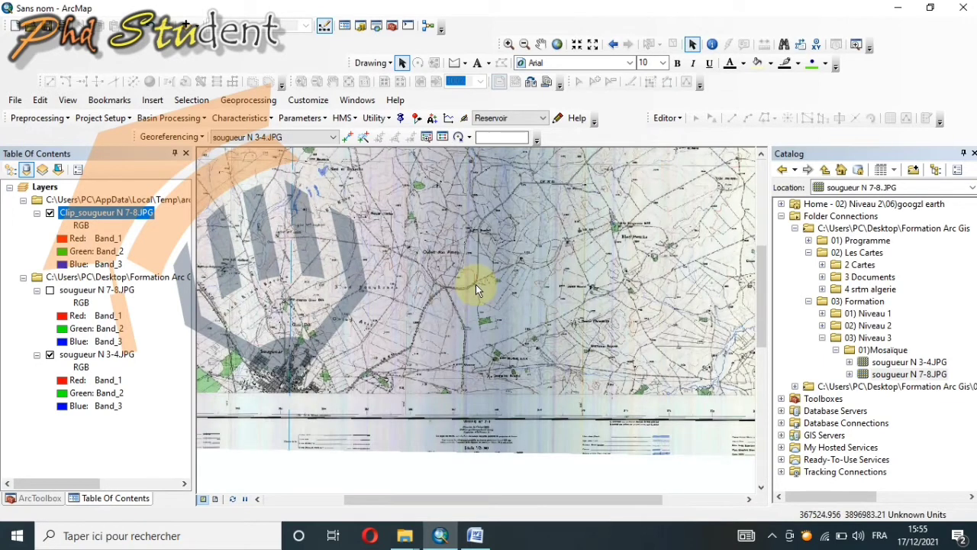
scroll(469, 303, up, 1)
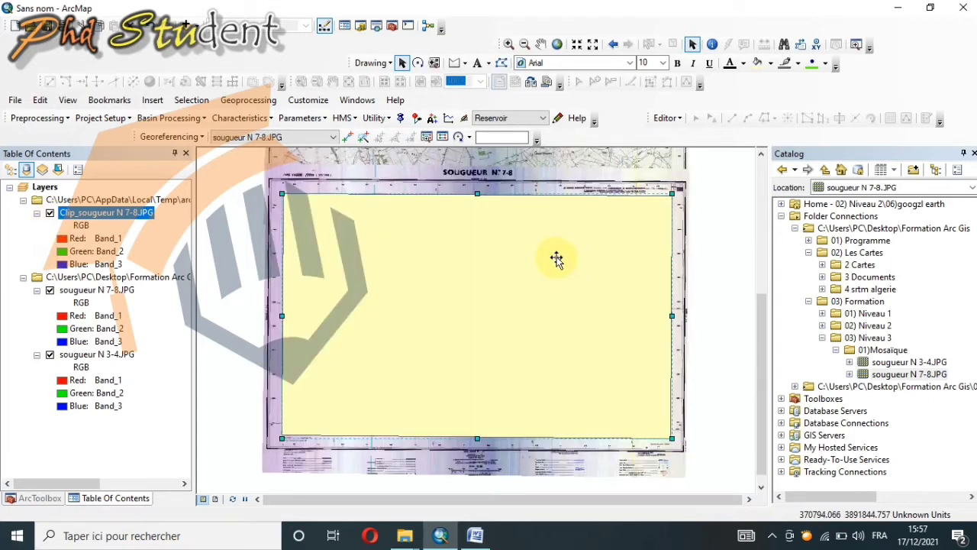
key(Delete)
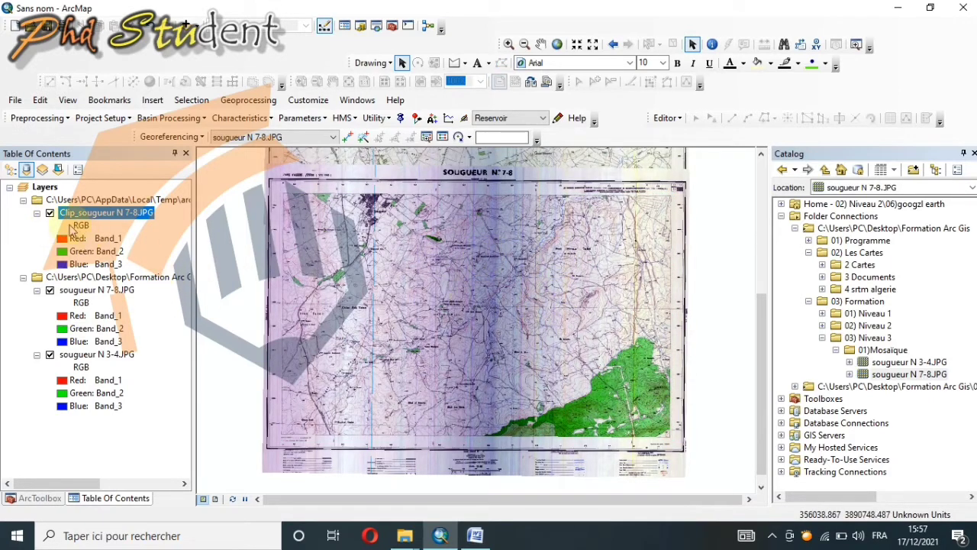
click(50, 291)
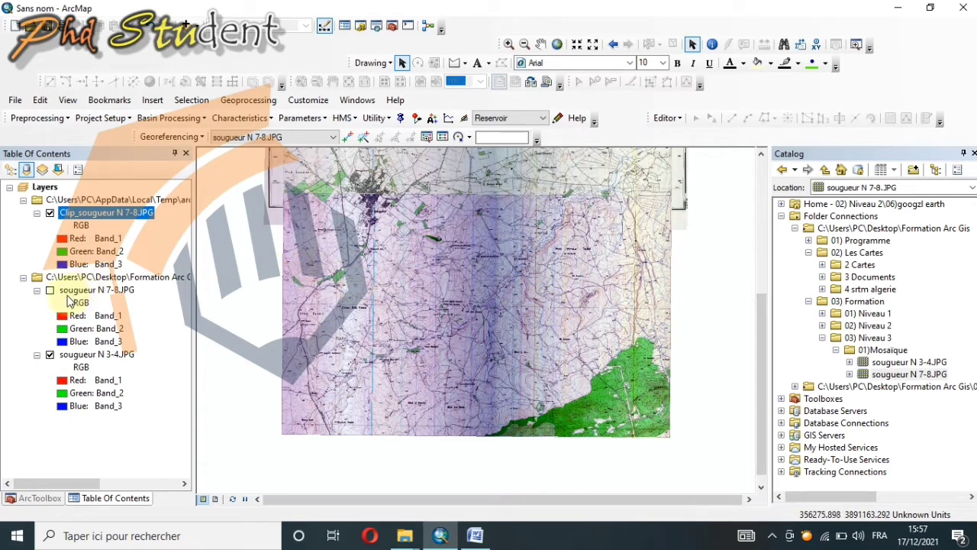
Step: Make sougueur N 3-4.JPG the georeferencing layer, zoom to its extent and hide the Clip_sougueur N 7-8.JPG layer
click(229, 140)
click(246, 171)
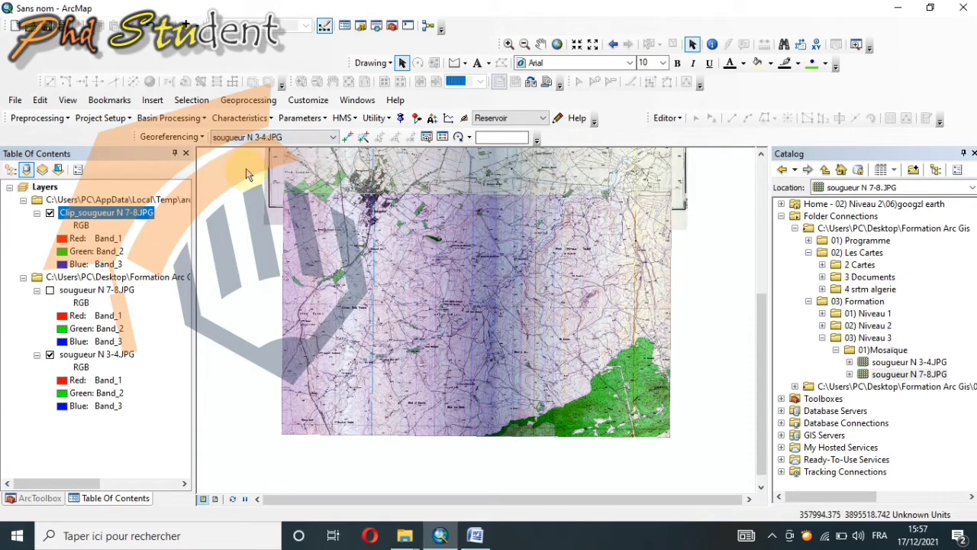
right_click(75, 357)
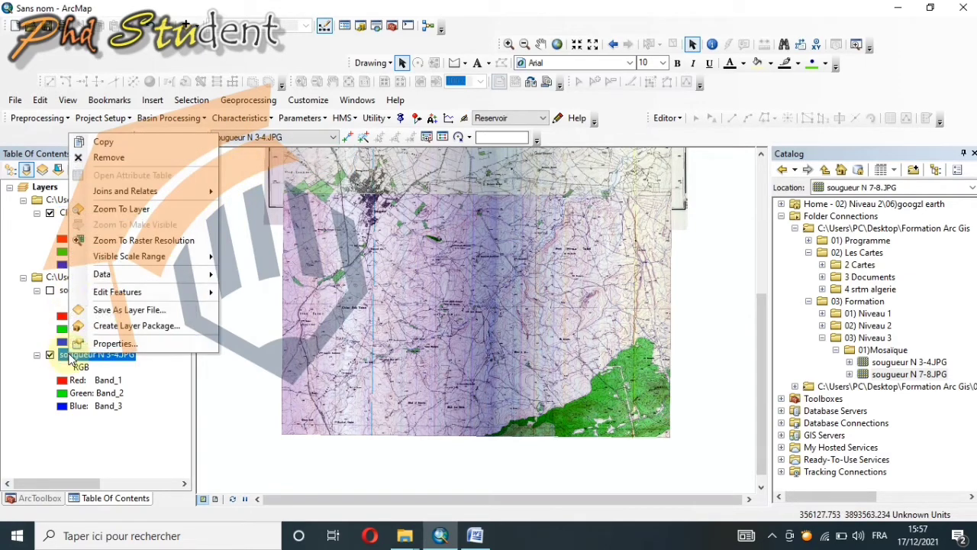
click(121, 216)
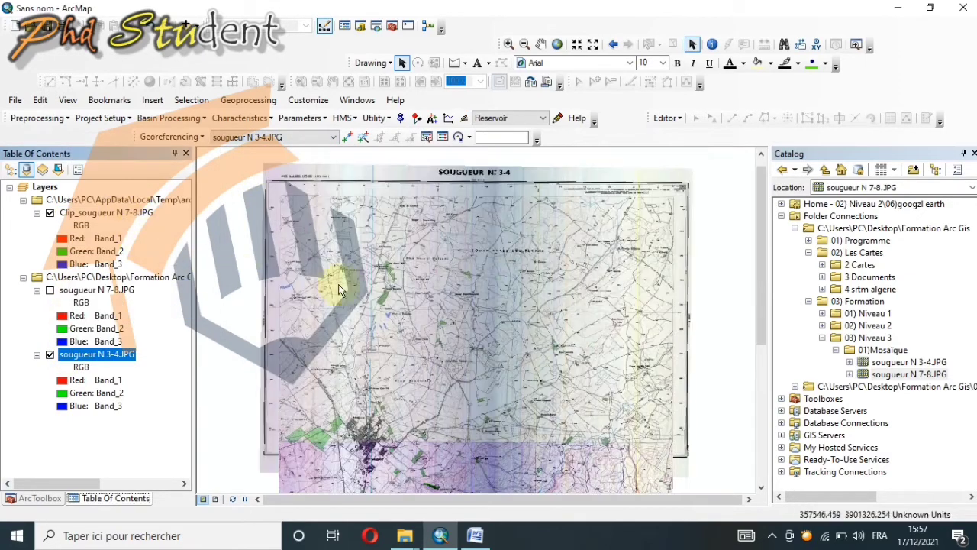
click(50, 213)
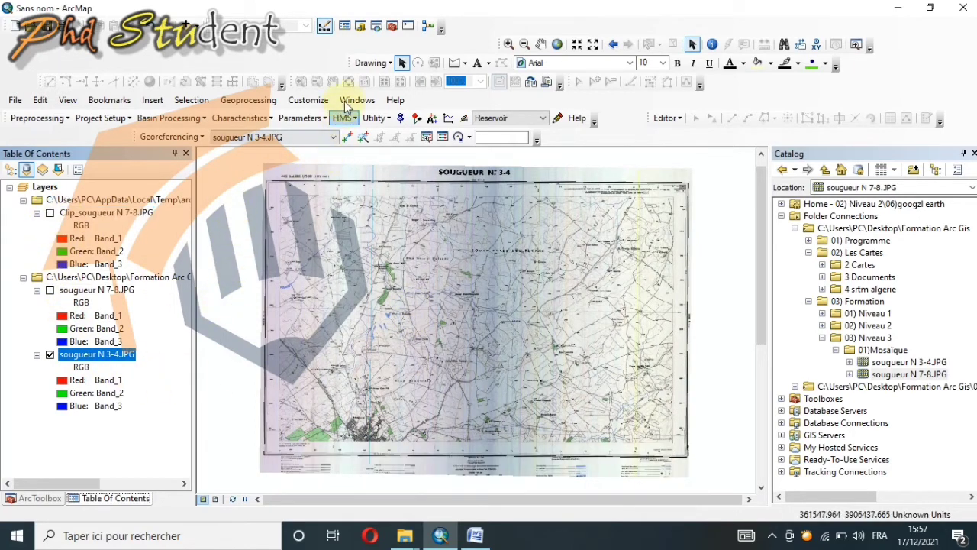
Step: Draw a four-corner polygon graphic along the inner map frame of the sougueur N 3-4 sheet
click(464, 64)
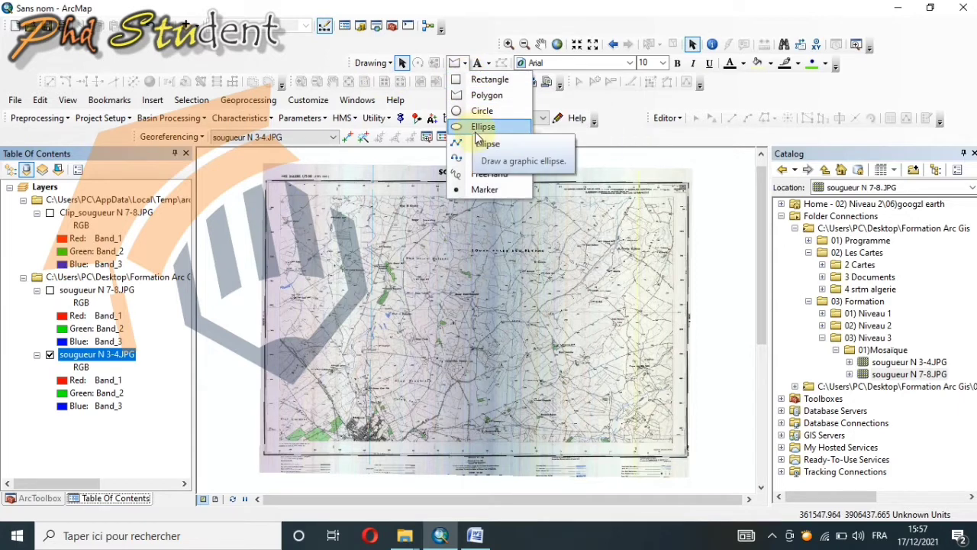
click(501, 108)
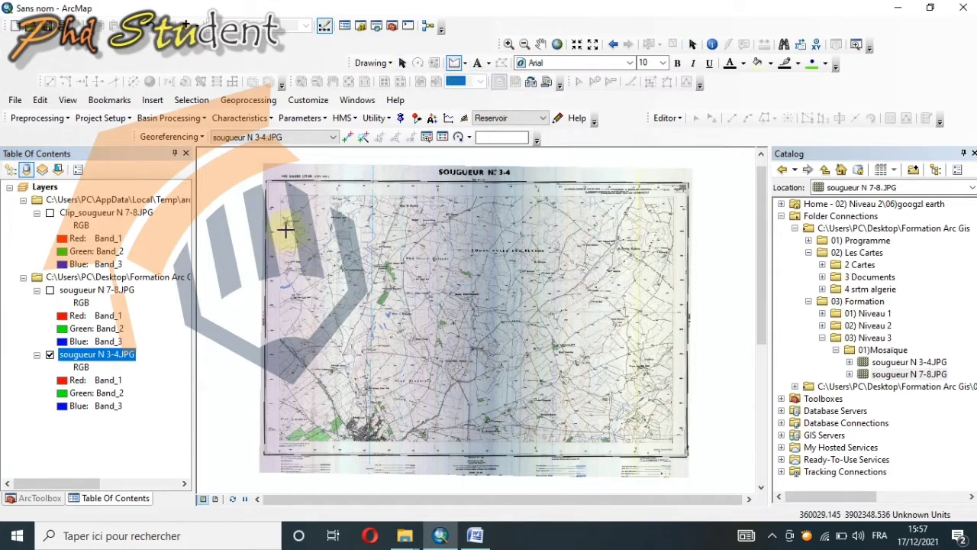
drag(282, 194, 671, 196)
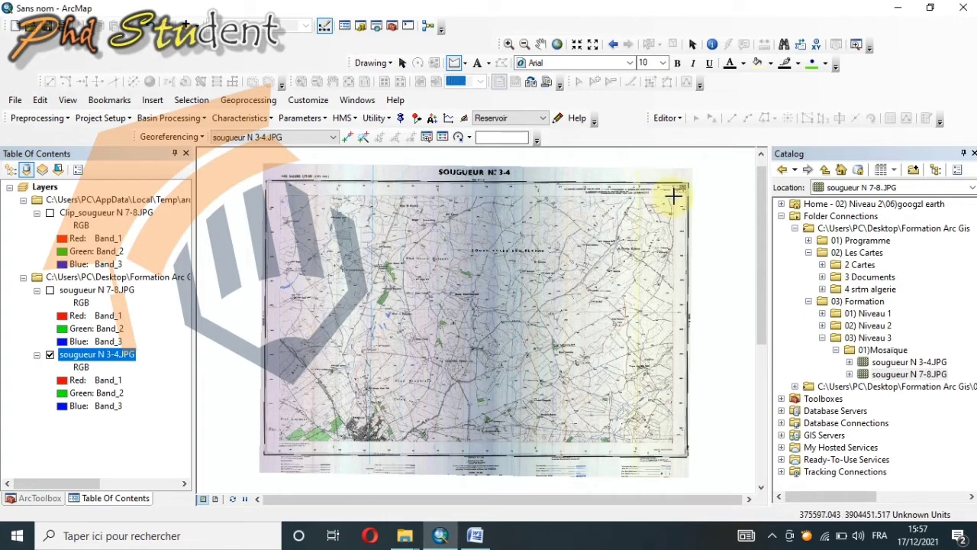
click(674, 196)
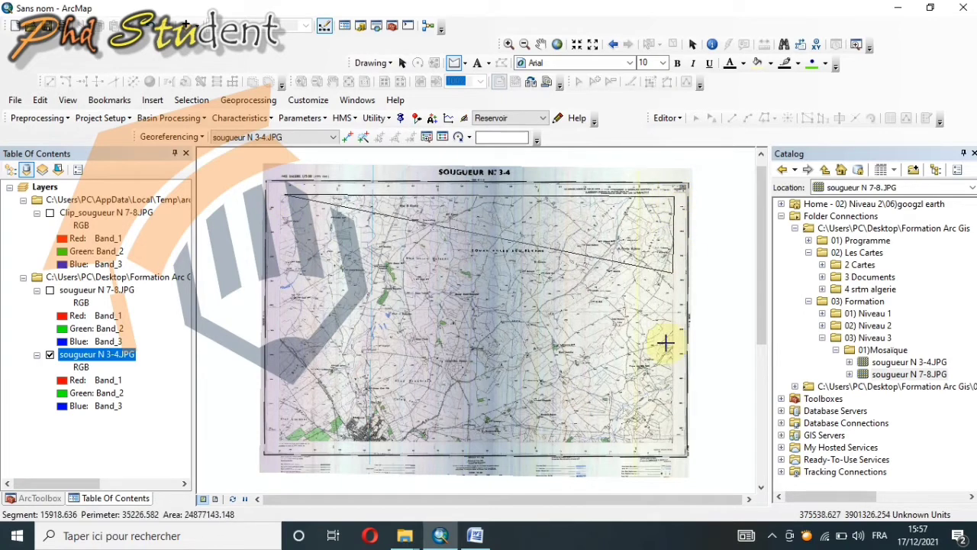
click(675, 443)
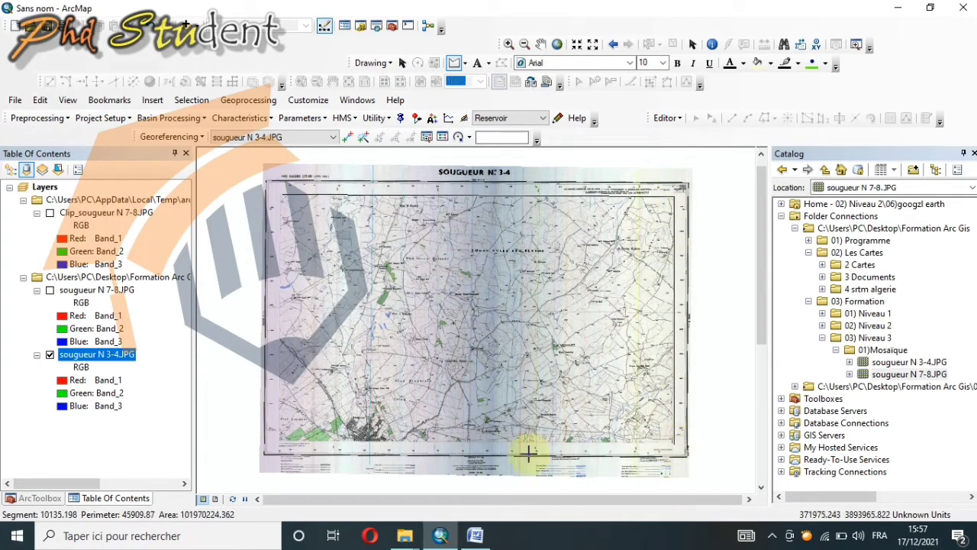
double_click(278, 443)
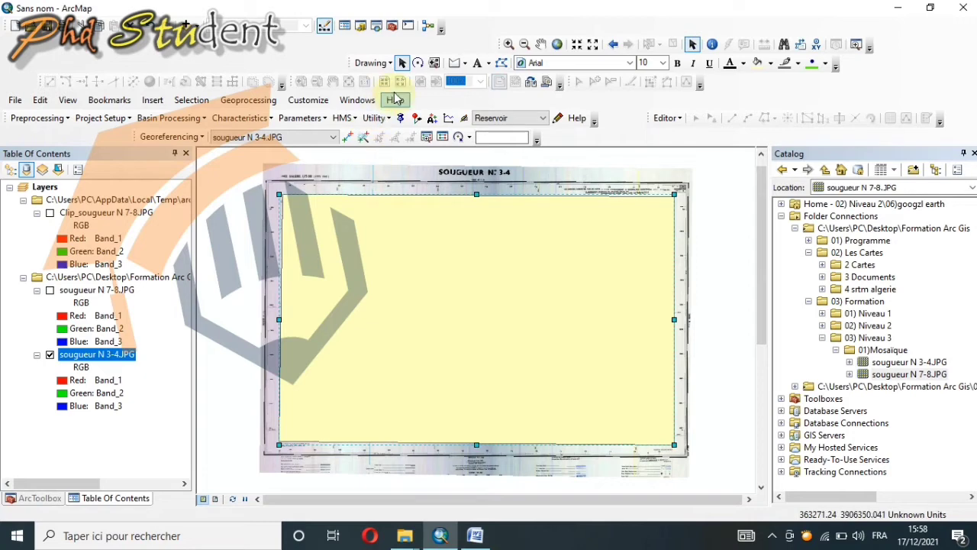
Step: Clip the sougueur N 3-4.JPG raster to the selected polygon using Image Analysis, and close the Image Analysis window
click(358, 100)
click(376, 217)
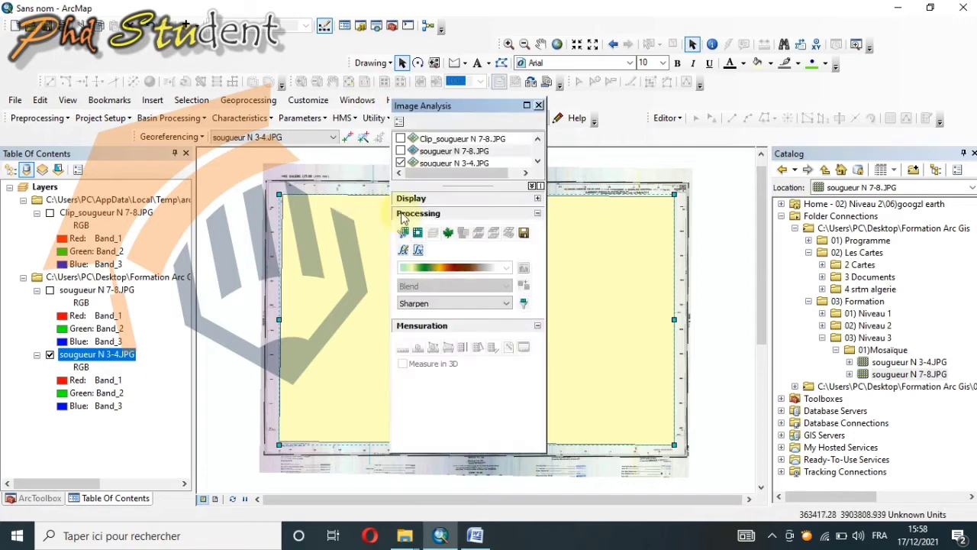
click(462, 160)
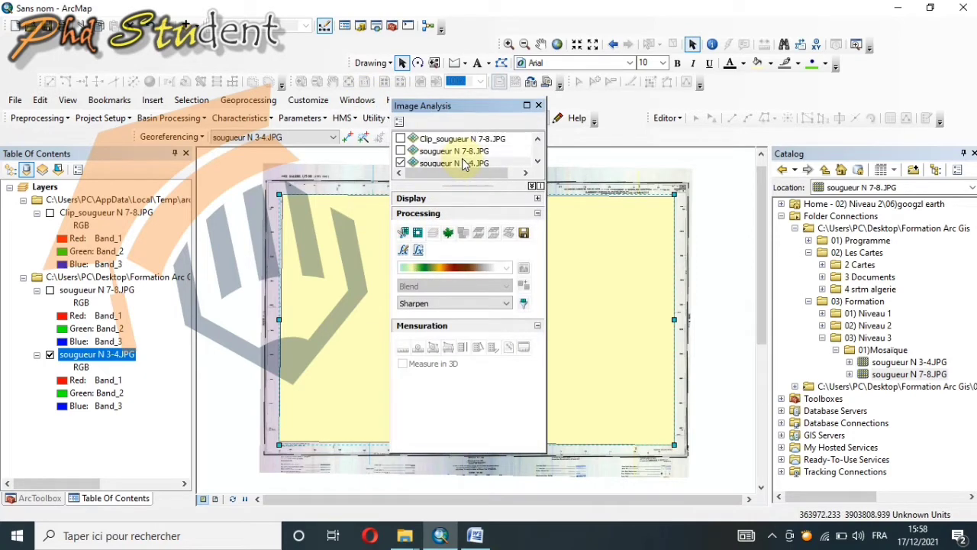
click(401, 232)
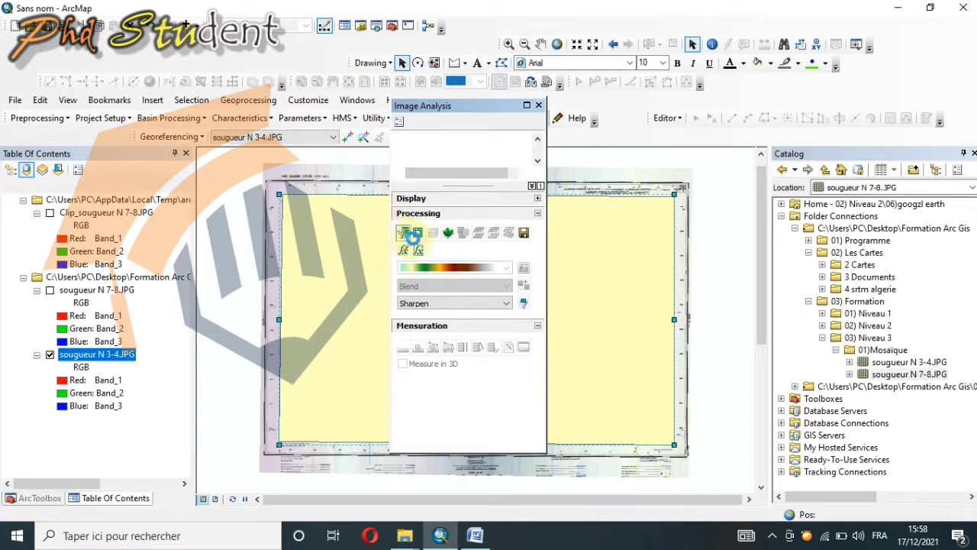
click(539, 105)
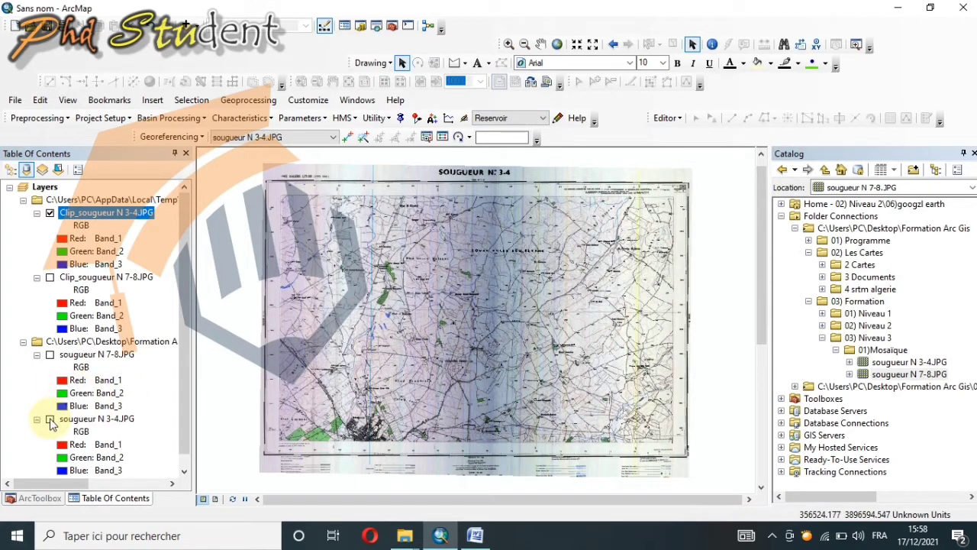
Step: Hide the original sougueur N 3-4.JPG layer, inspect the join between both clipped rasters, and show the full extent
click(50, 418)
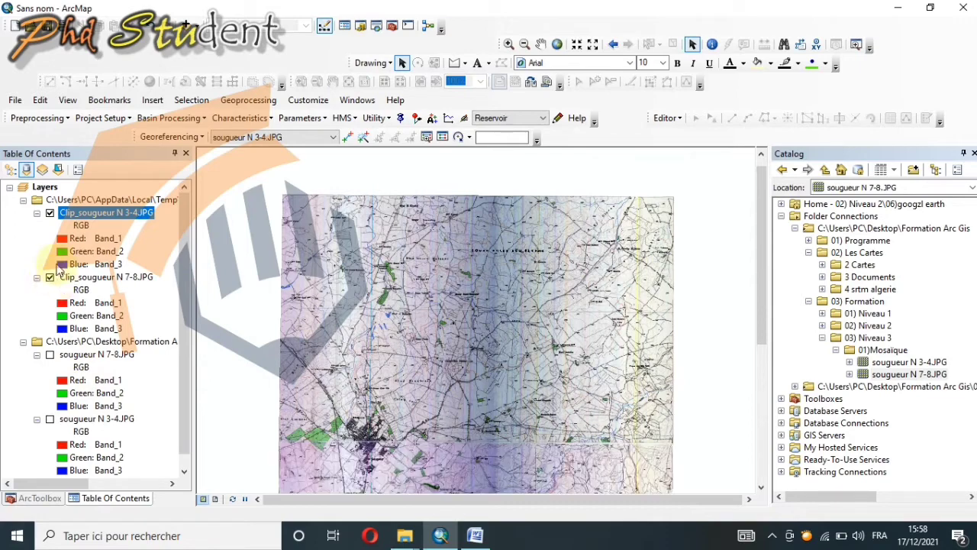
scroll(481, 290, up, 2)
scroll(484, 292, down, 2)
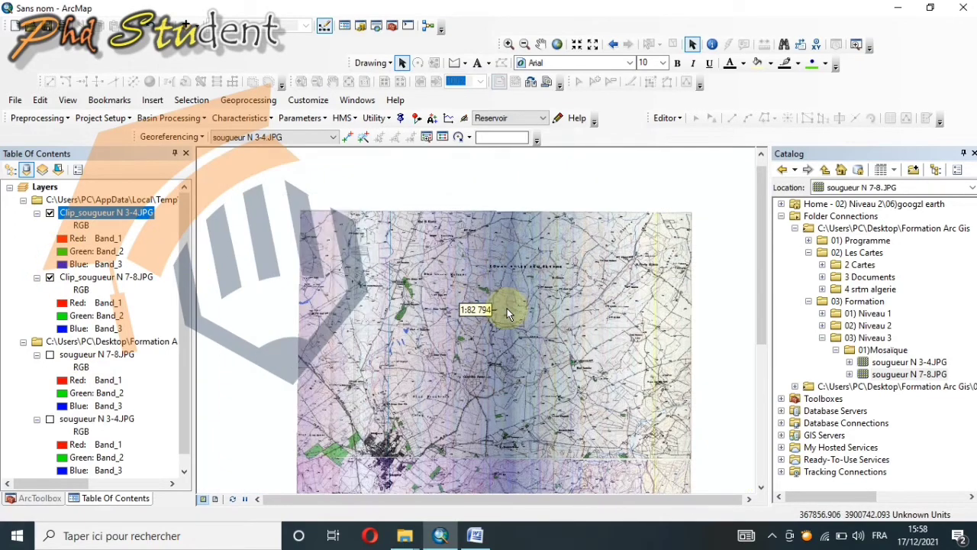
click(762, 489)
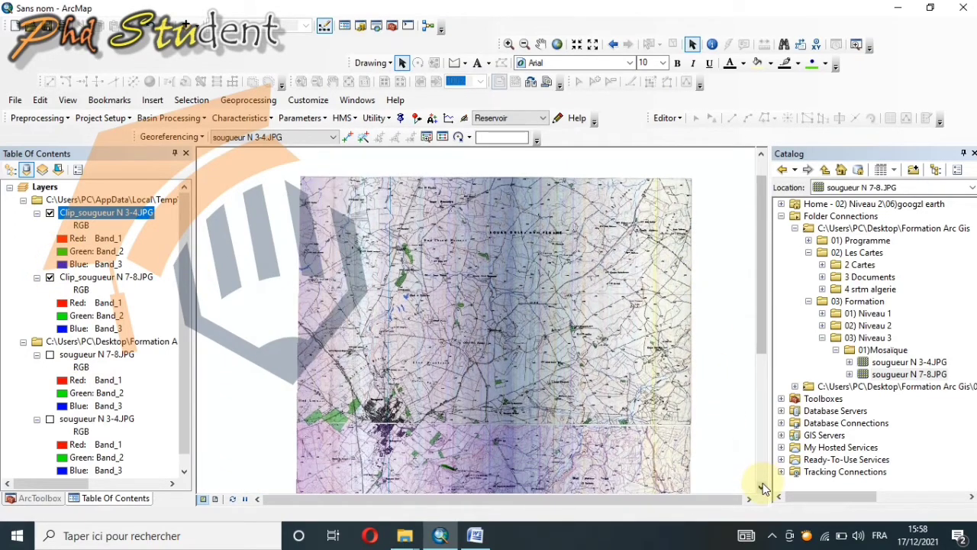
click(762, 489)
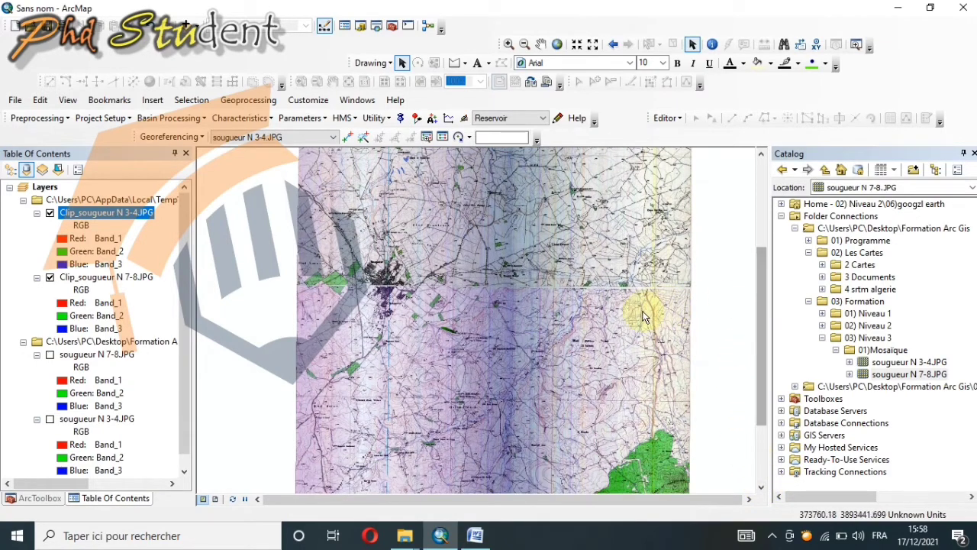
scroll(646, 315, down, 1)
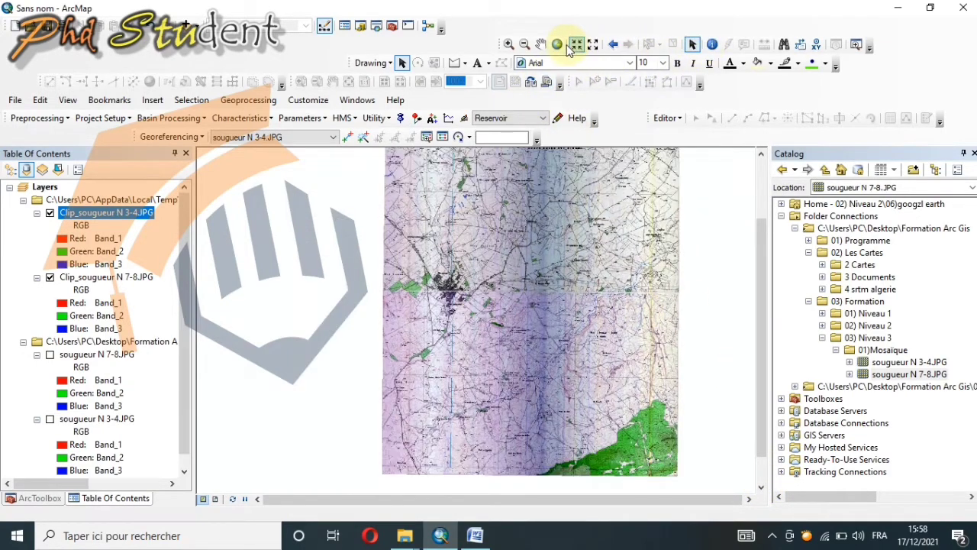
click(558, 46)
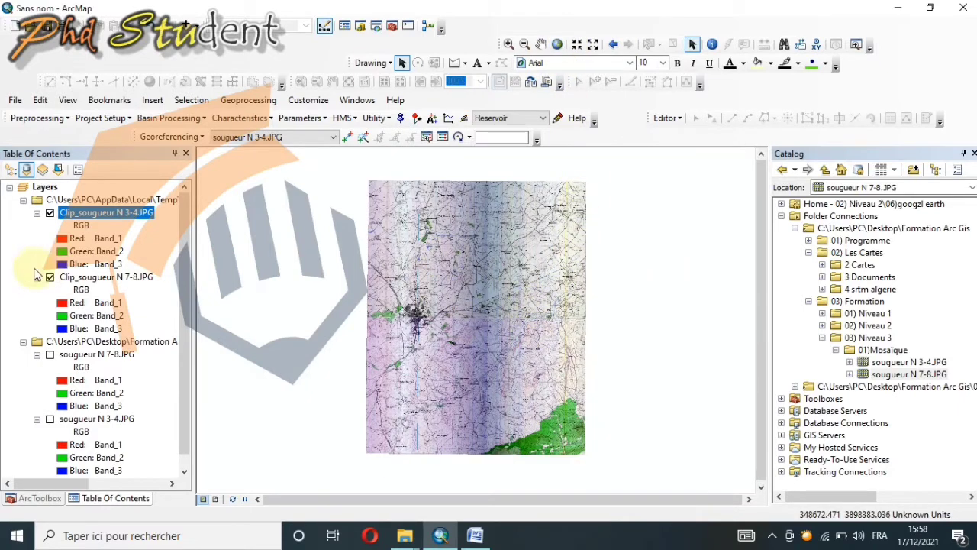
Step: Check the source folder path of the two clipped rasters in the layer list
click(23, 200)
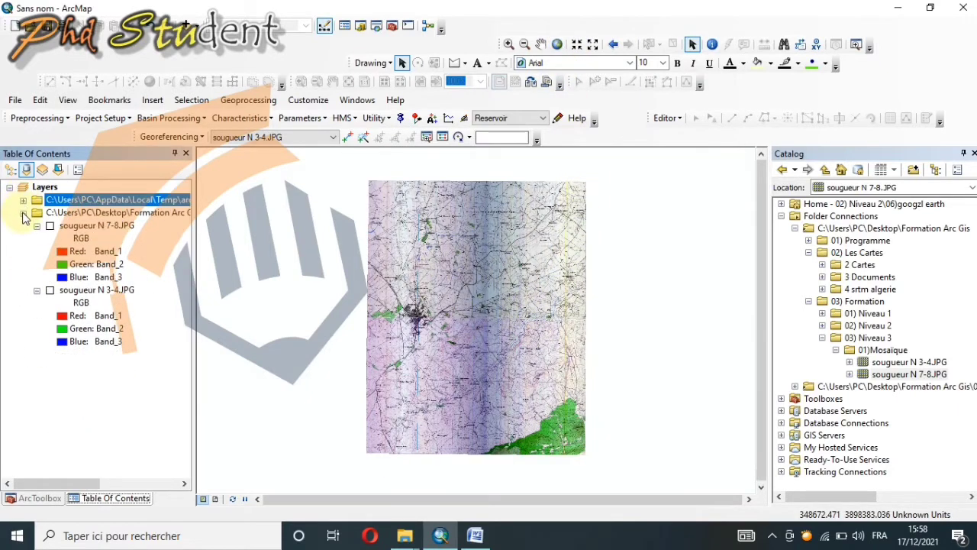
click(23, 200)
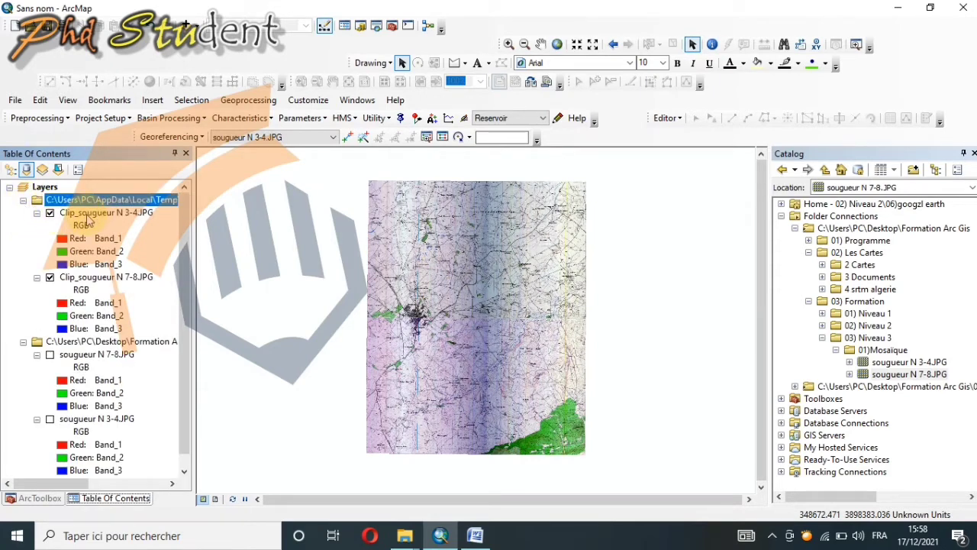
click(173, 483)
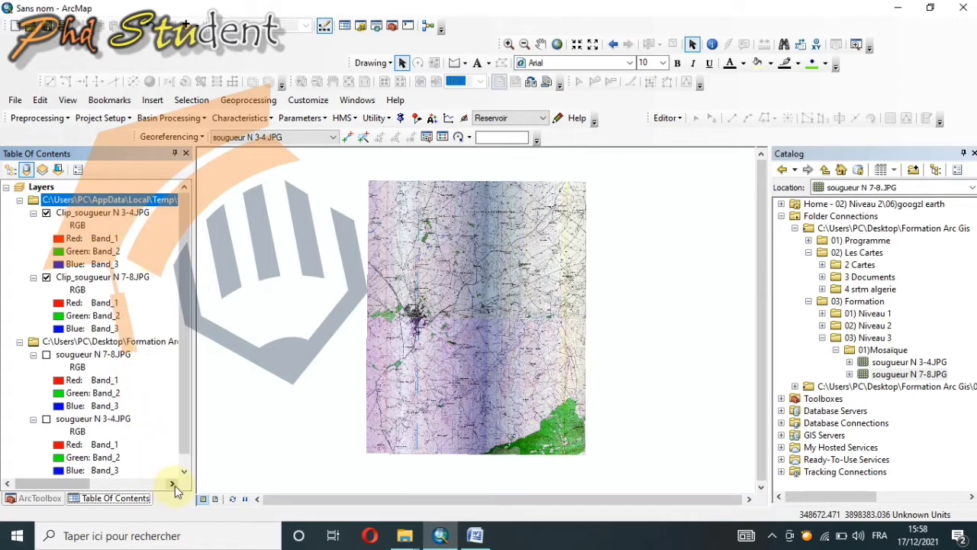
click(173, 483)
click(175, 485)
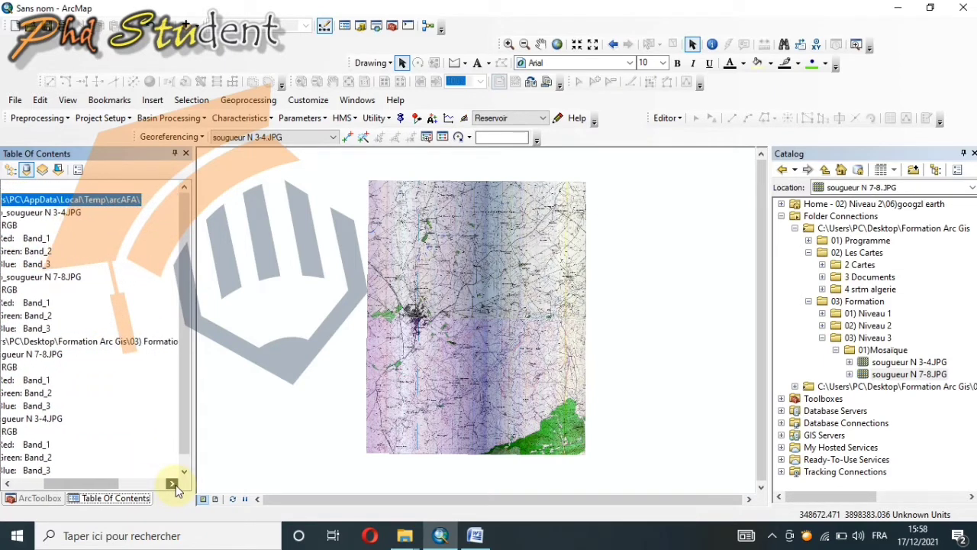
click(32, 486)
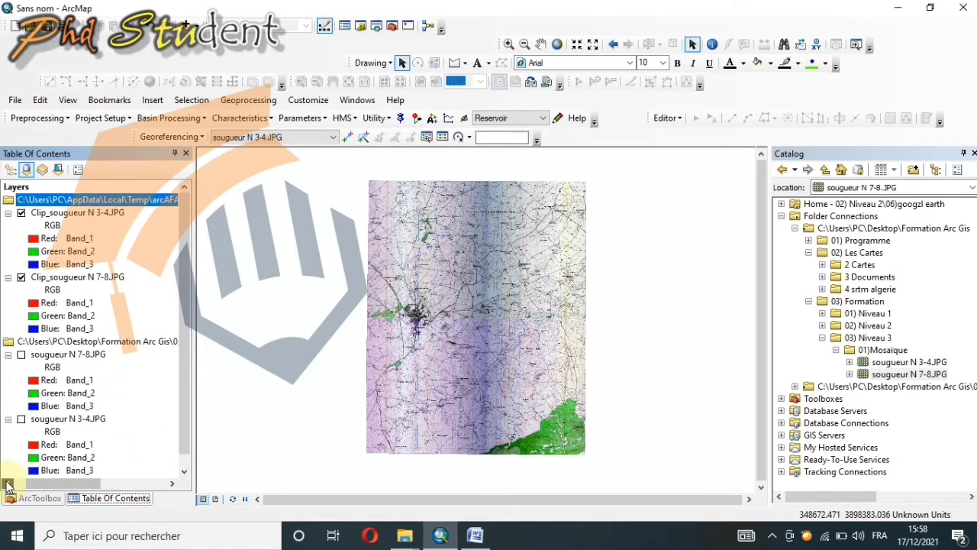
Step: Review the raster export settings for Clip_sougueur N 3-4.JPG without saving an export
right_click(98, 212)
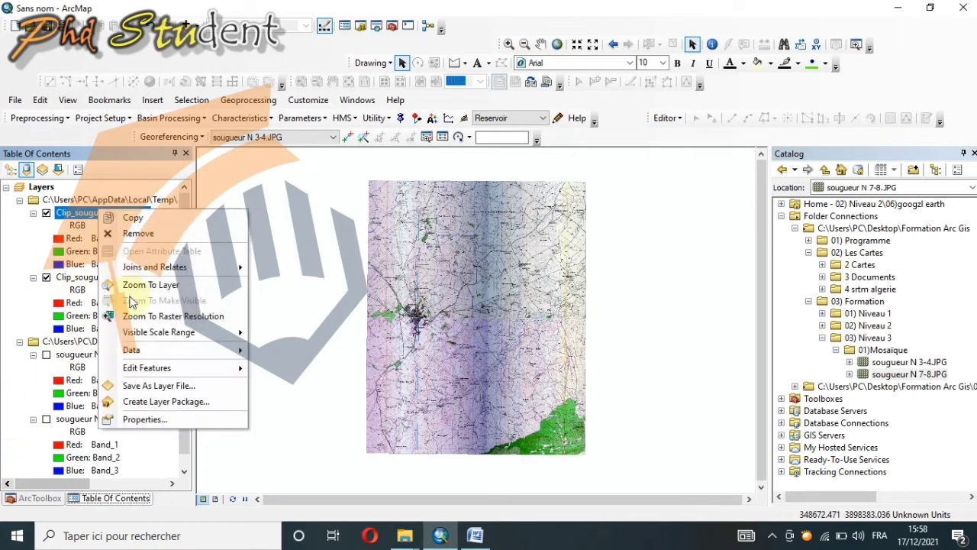
mouse_move(215, 359)
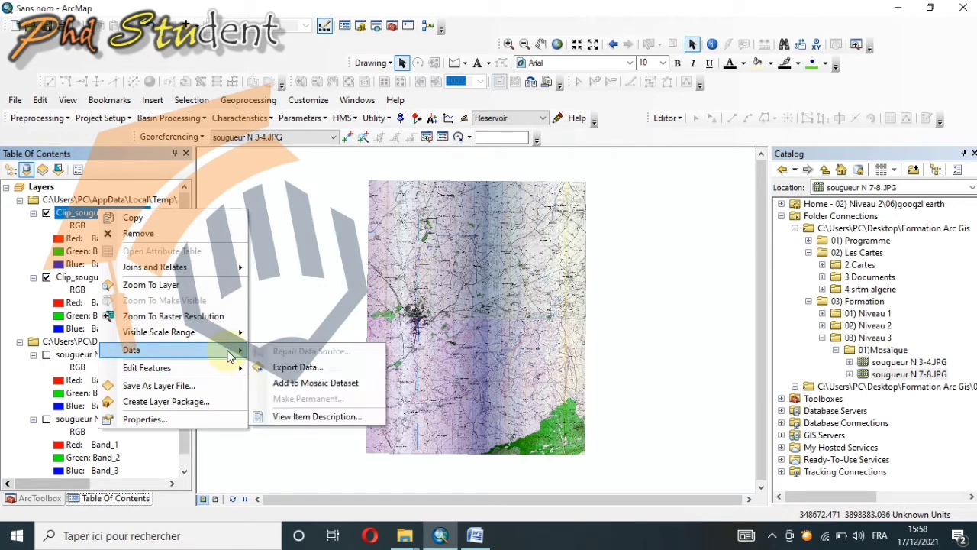
click(289, 368)
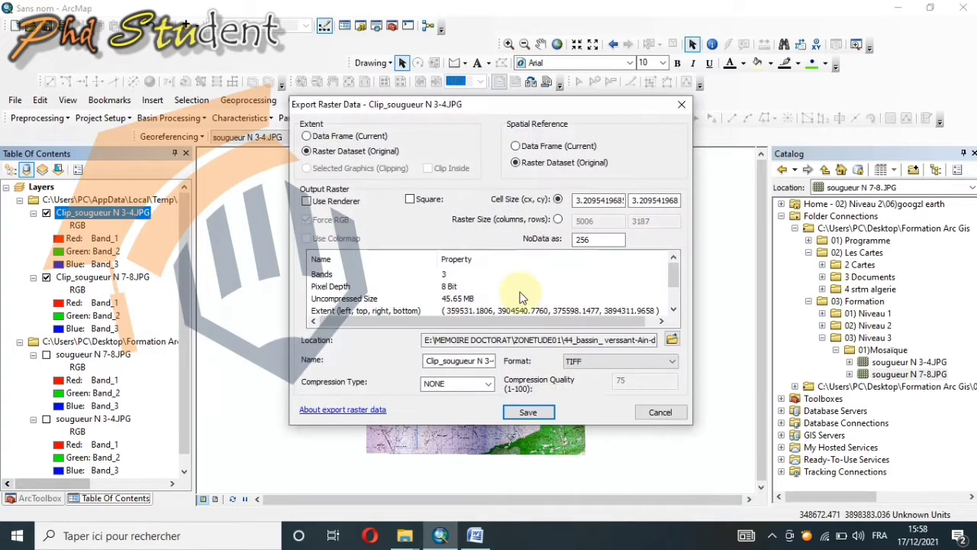
click(660, 413)
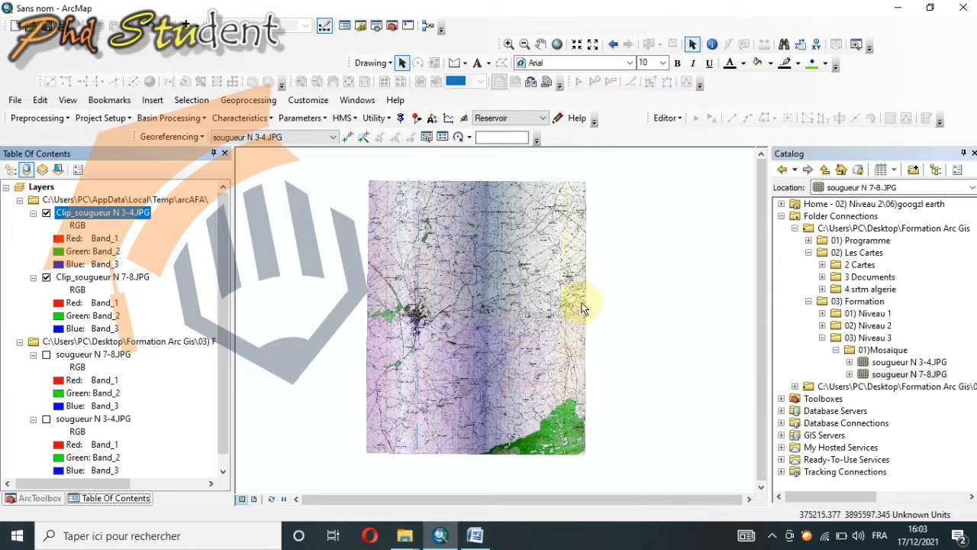
Step: Start the Mosaic To New Raster tool and add Clip_sougueur N 7-8.JPG and Clip_sougueur N 3-4.JPG as input rasters
click(57, 498)
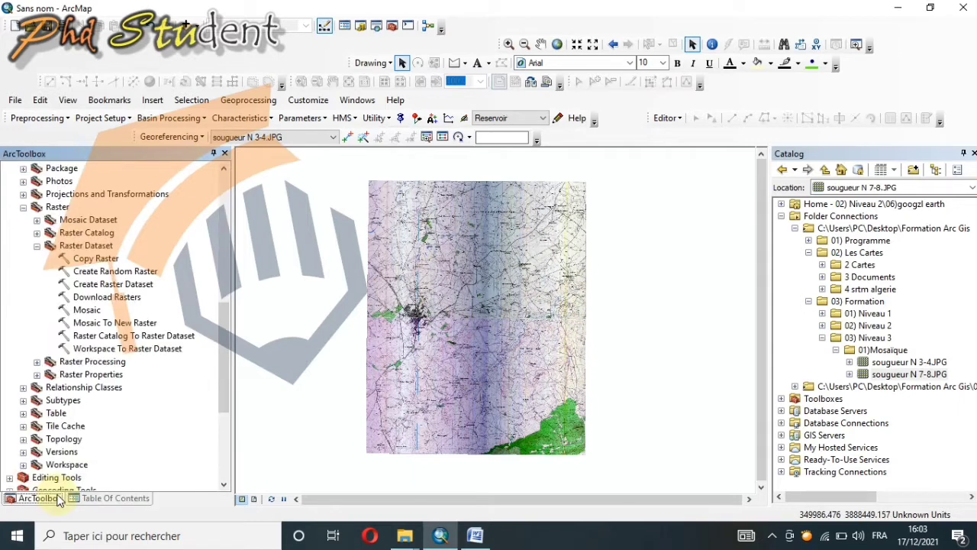
scroll(69, 200, up, 7)
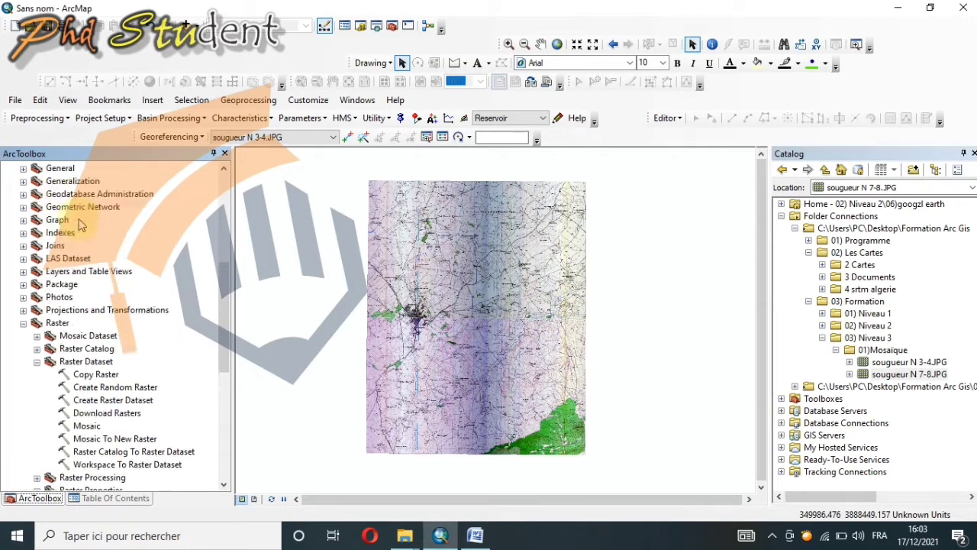
scroll(116, 205, down, 4)
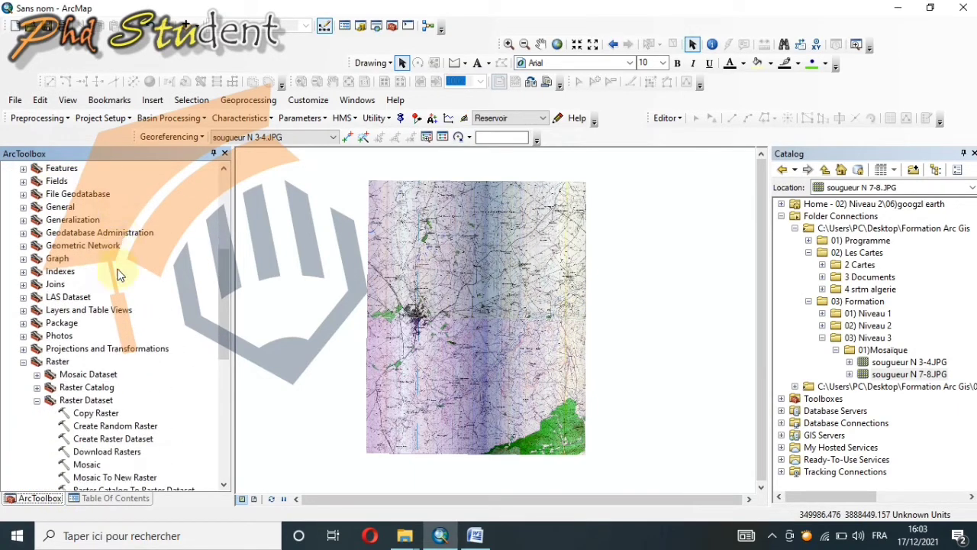
scroll(81, 324, down, 2)
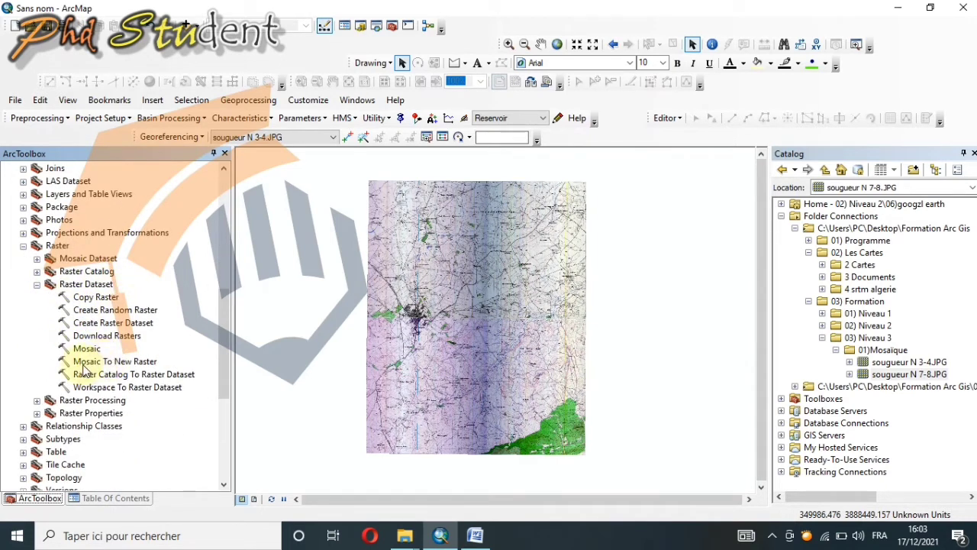
click(113, 362)
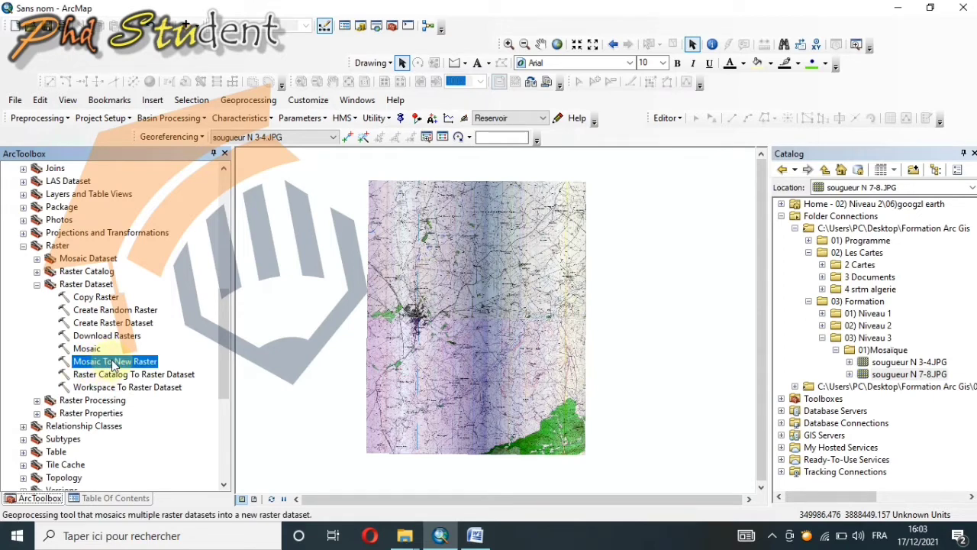
double_click(109, 361)
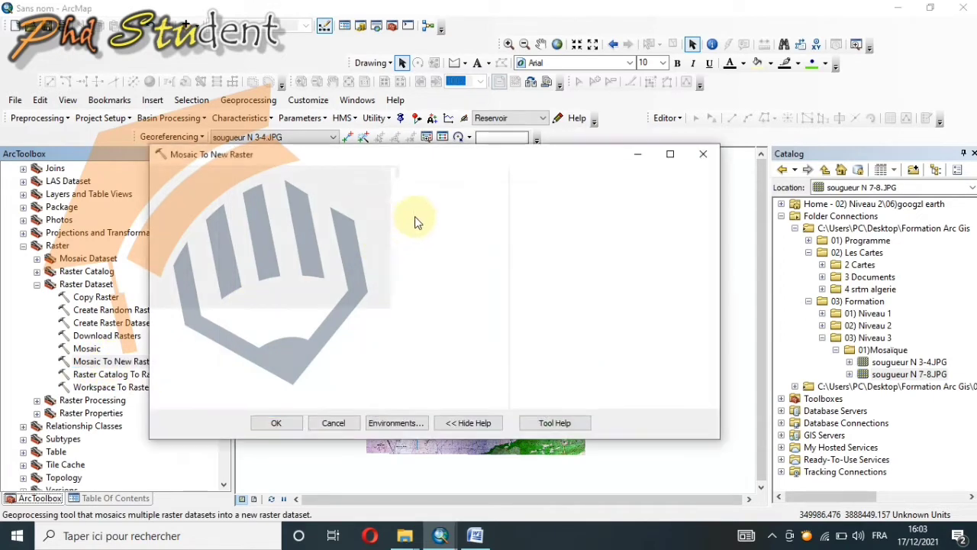
click(457, 197)
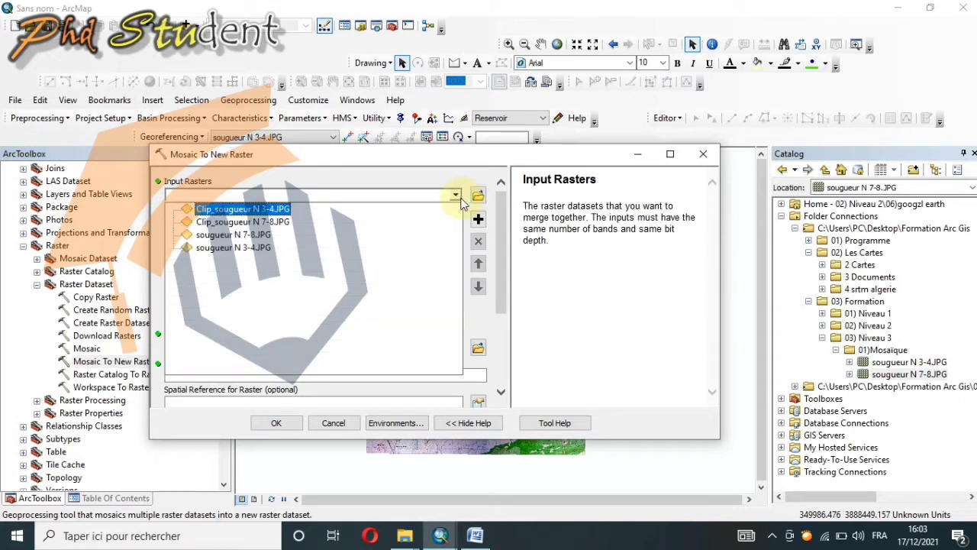
click(265, 223)
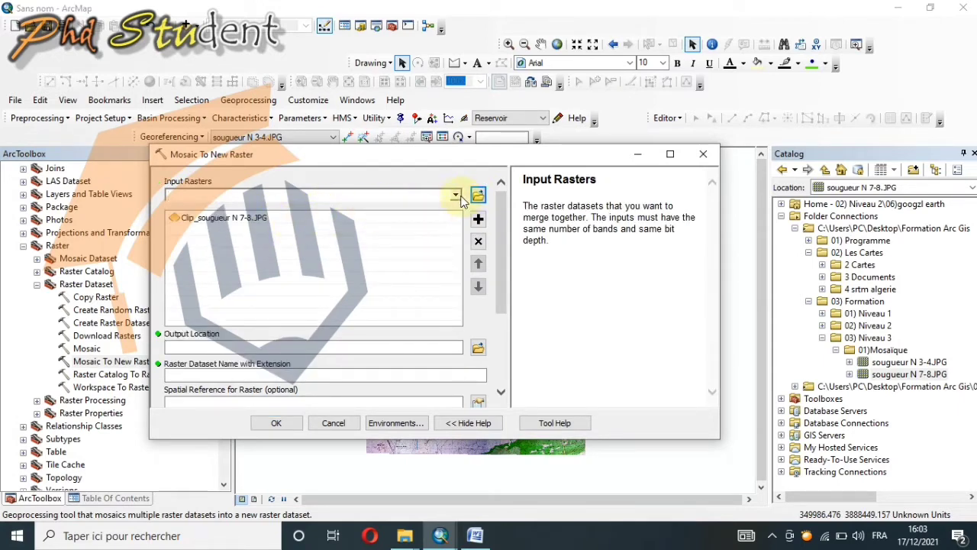
click(456, 197)
click(264, 210)
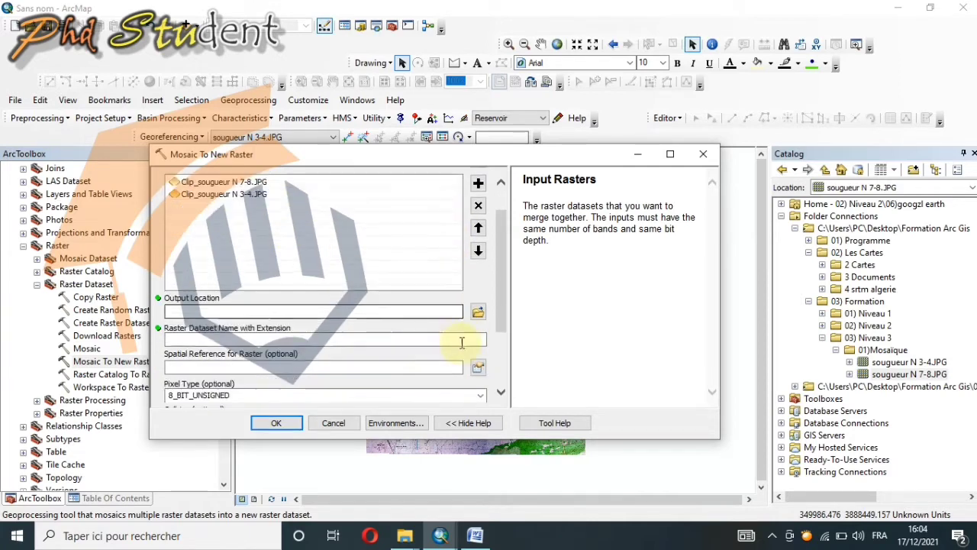
Step: While choosing the output location, add a folder connection to Formation Arc Gis\03) Formation\03) Niveau 3\01)Mosaïque on the desktop
scroll(477, 330, down, 1)
click(479, 313)
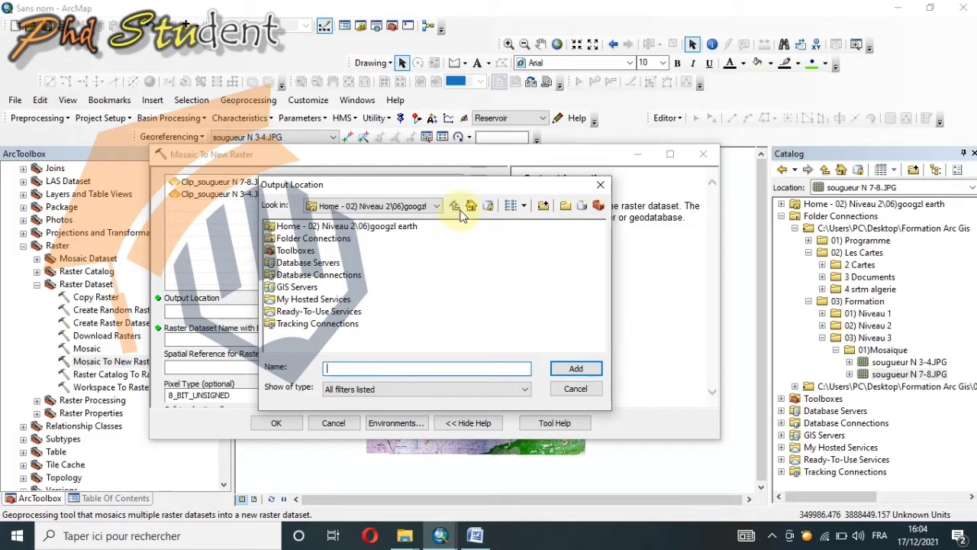
click(544, 209)
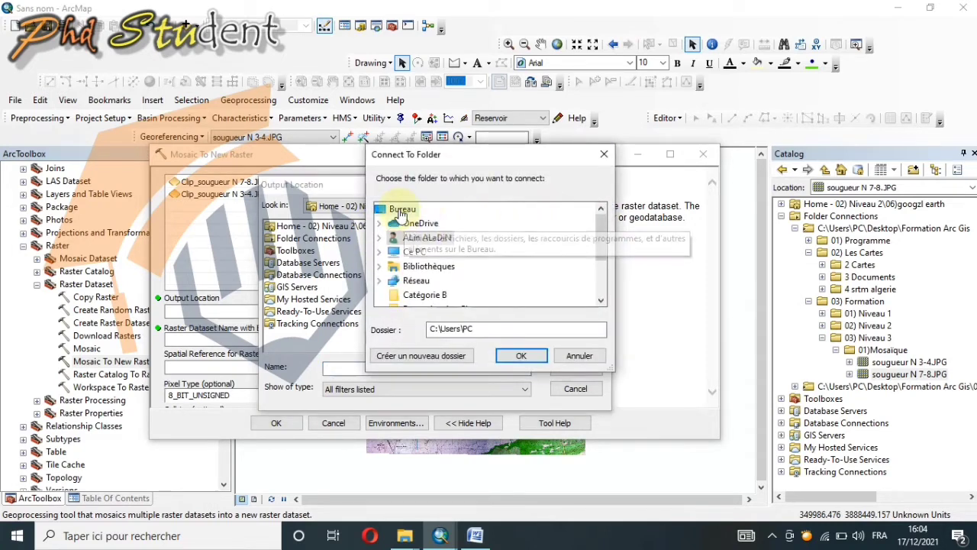
click(400, 210)
scroll(422, 253, down, 2)
double_click(437, 238)
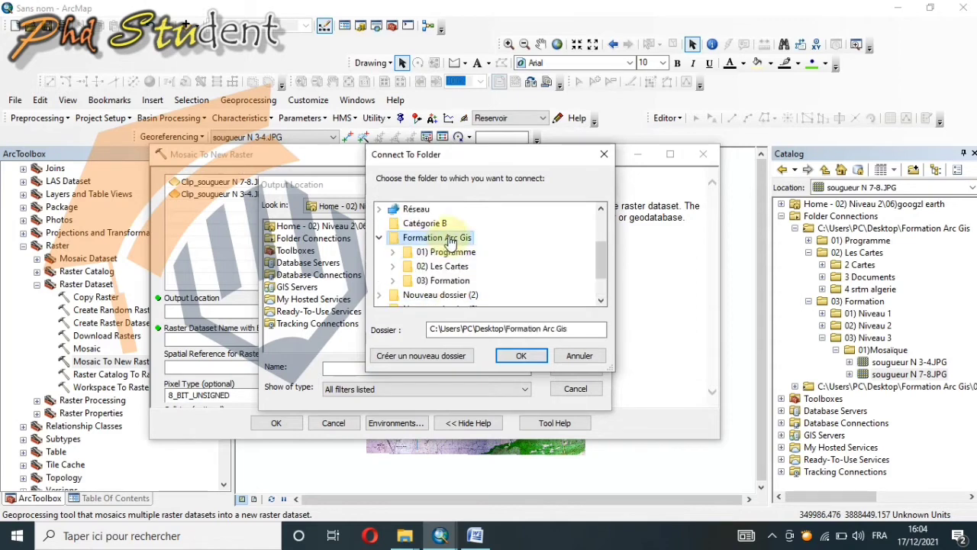
double_click(442, 281)
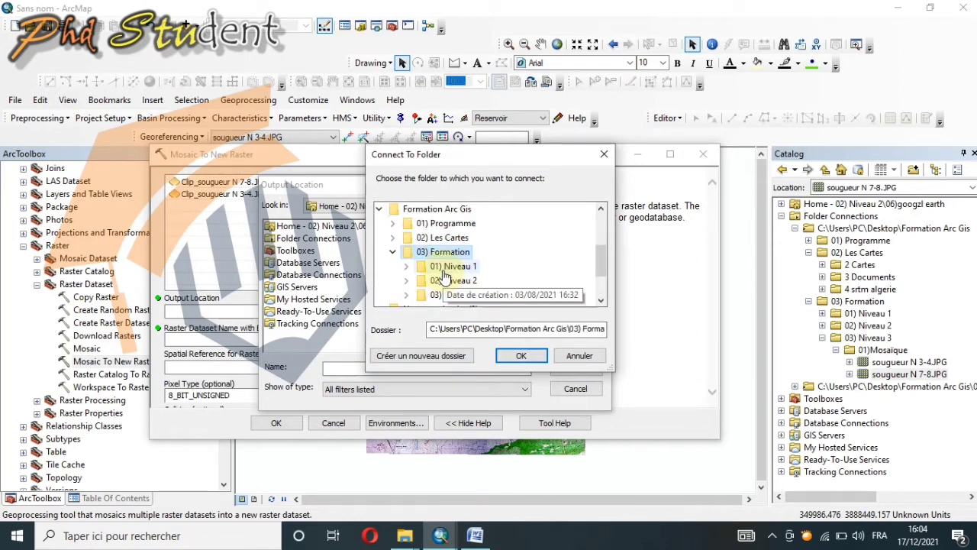
double_click(454, 294)
scroll(450, 289, down, 2)
click(468, 238)
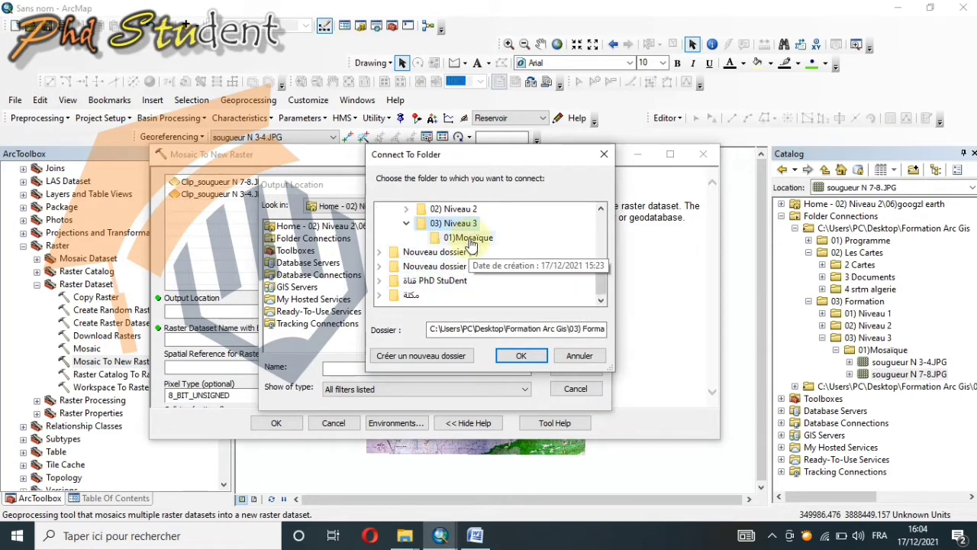
click(521, 356)
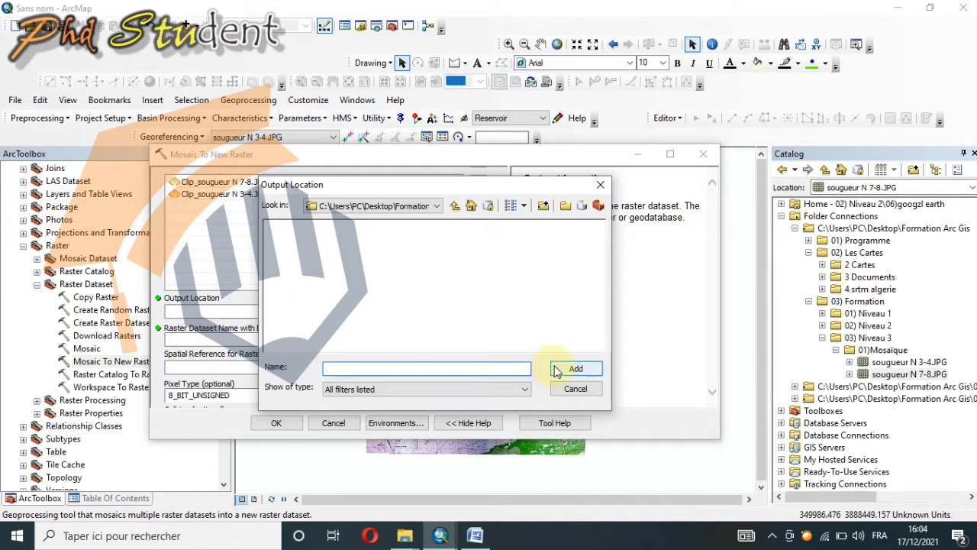
Step: Set the mosaic's output location to the connected 03) Niveau 3\01)Mosaïque folder
click(456, 207)
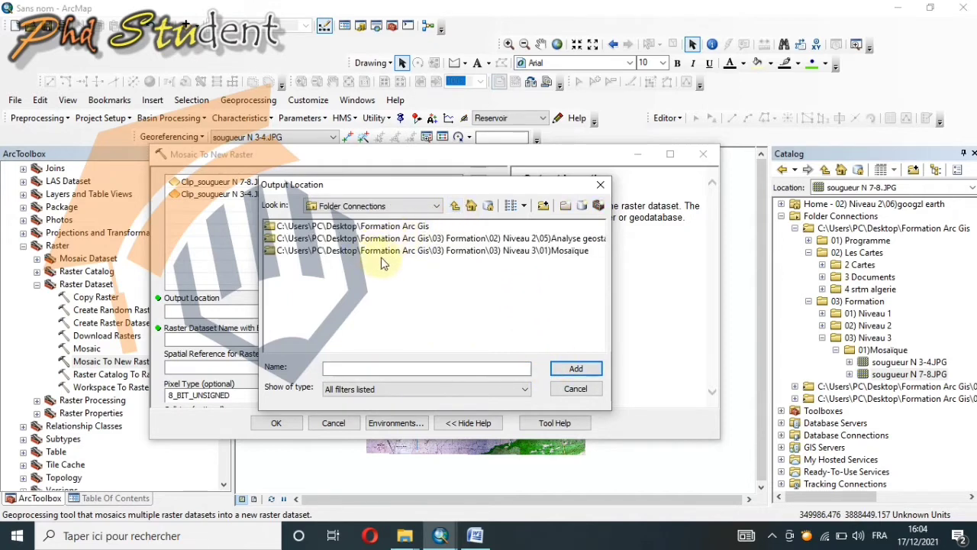
click(539, 252)
click(574, 369)
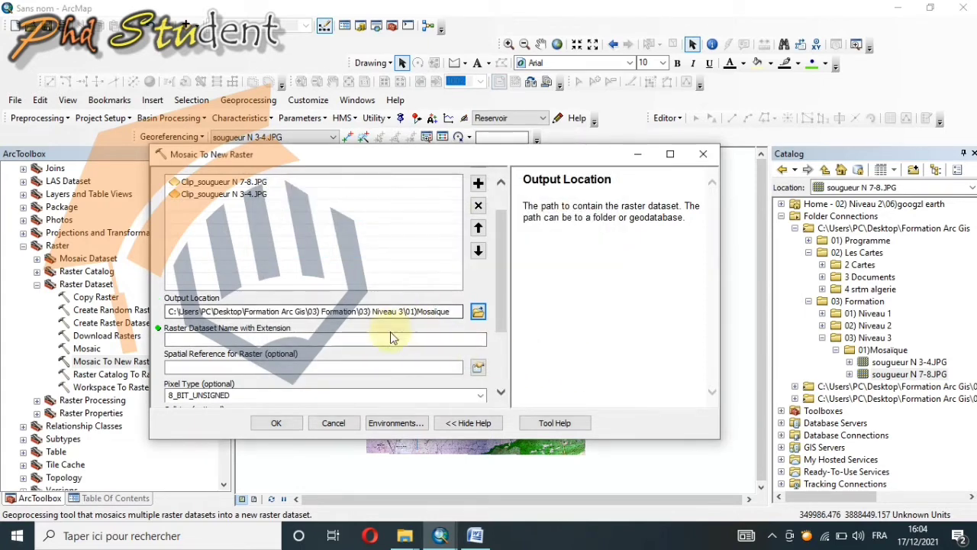
Step: Name the output raster souger.jpg and set its spatial reference to Nord Sahara 1959 UTM Zone 31N
click(275, 340)
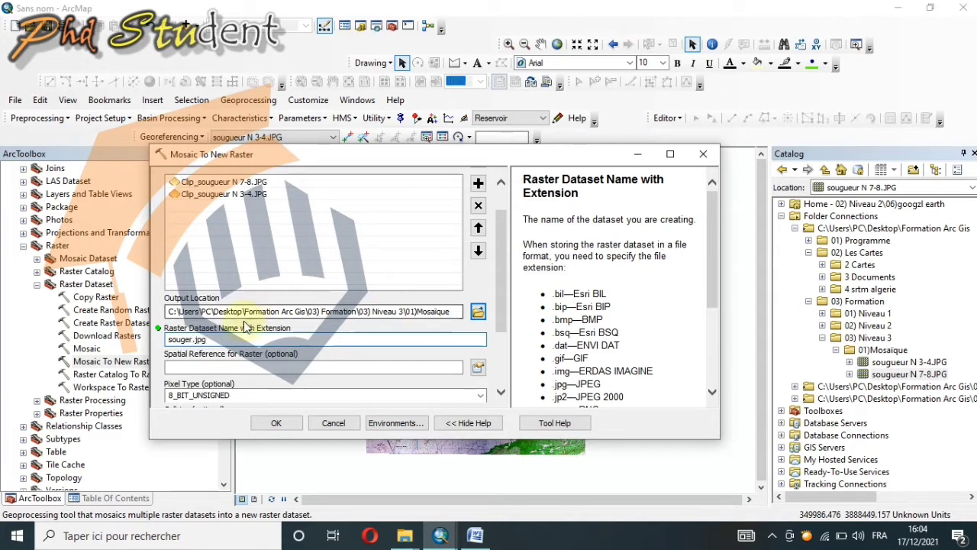
scroll(502, 337, down, 2)
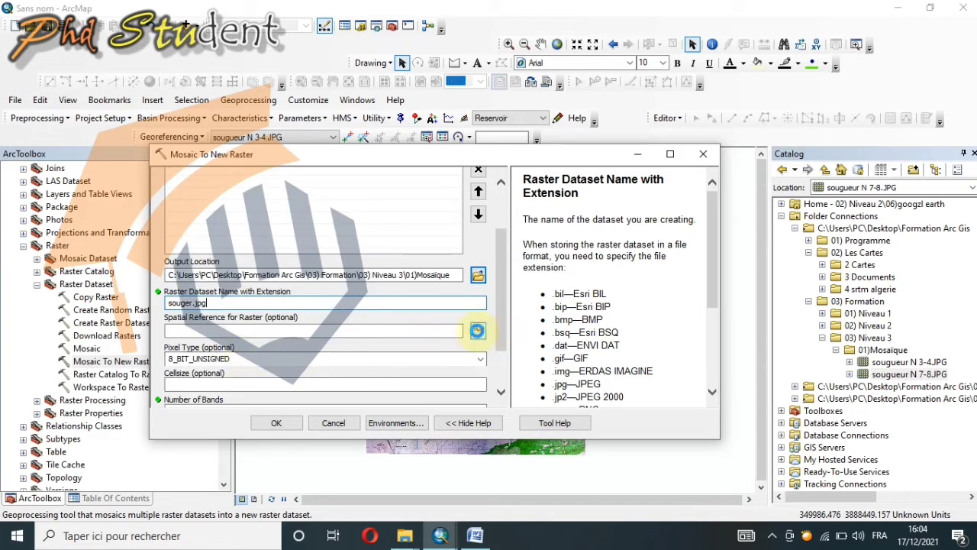
click(478, 330)
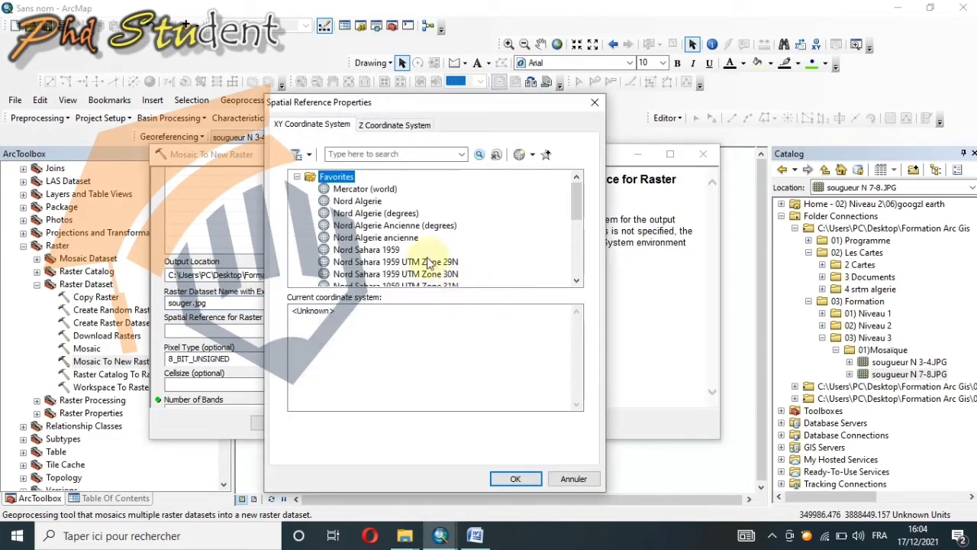
scroll(428, 256, down, 2)
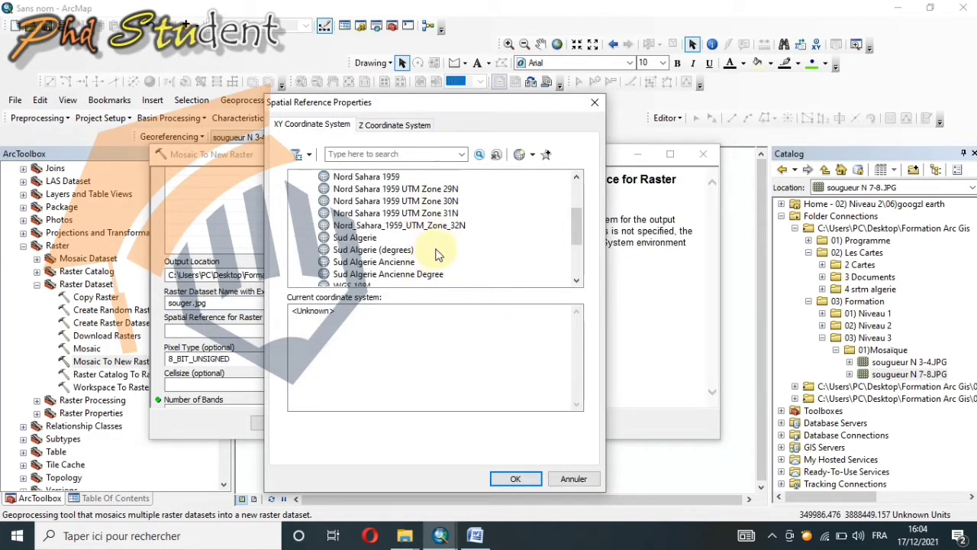
click(455, 213)
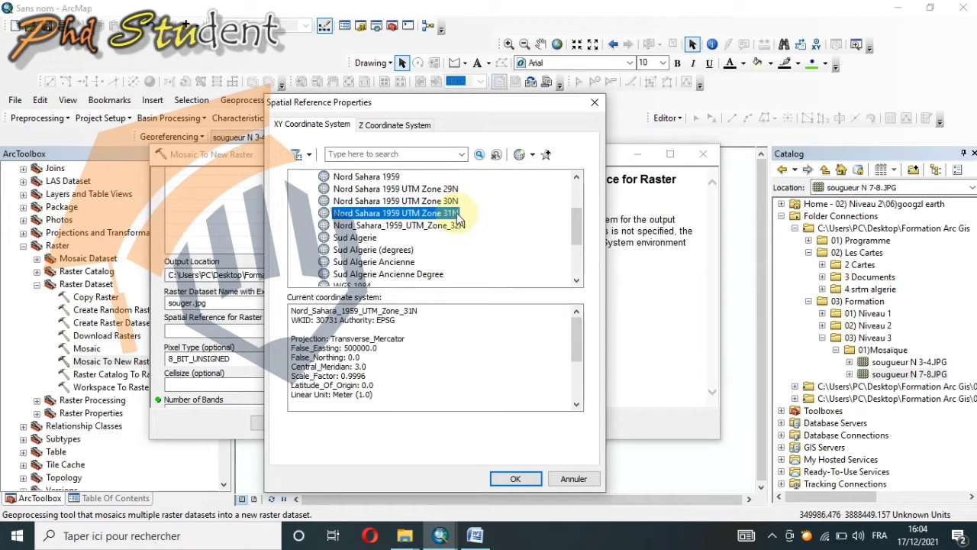
click(512, 479)
Step: Check the number of bands in the source properties of the Clip_sougueur N 3-4.JPG layer, leaving the mosaic dialog open
scroll(371, 341, down, 3)
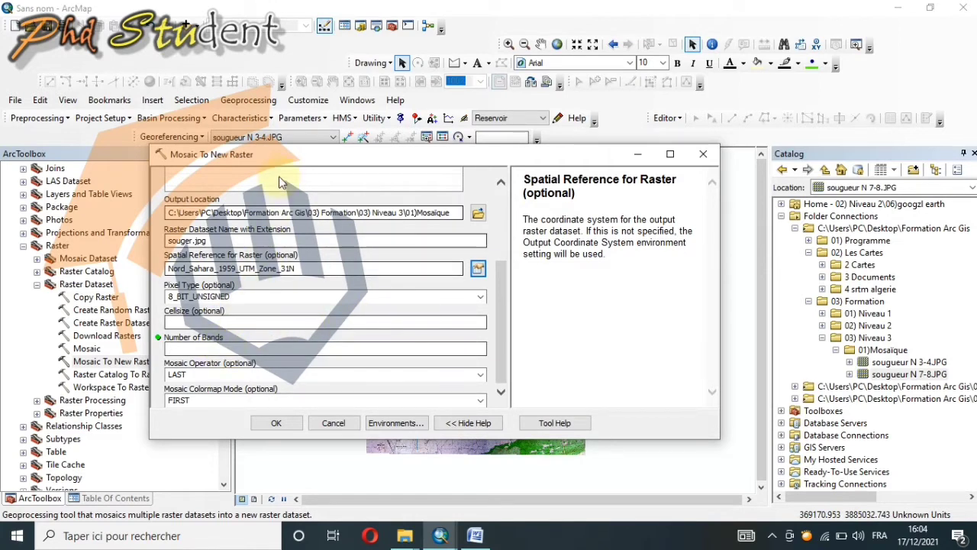
drag(309, 160, 441, 172)
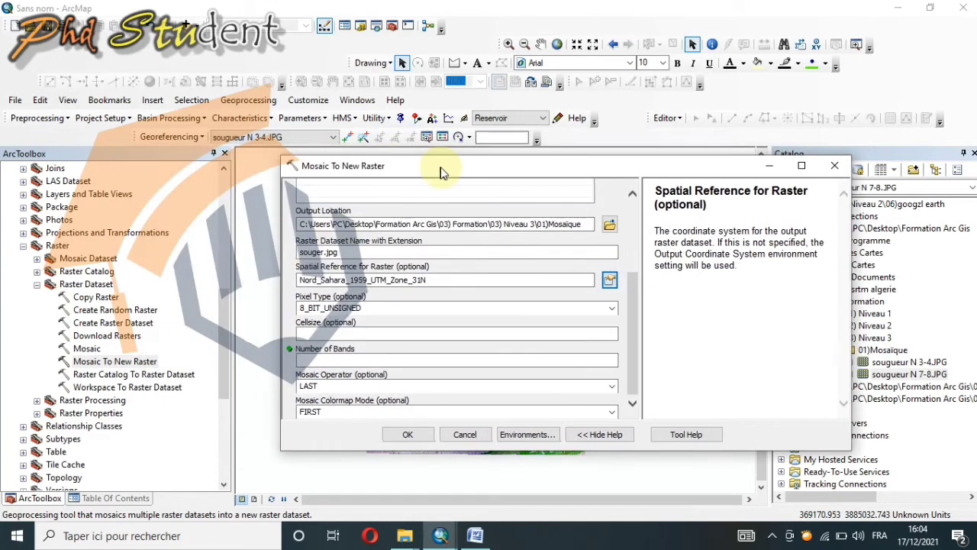
click(121, 495)
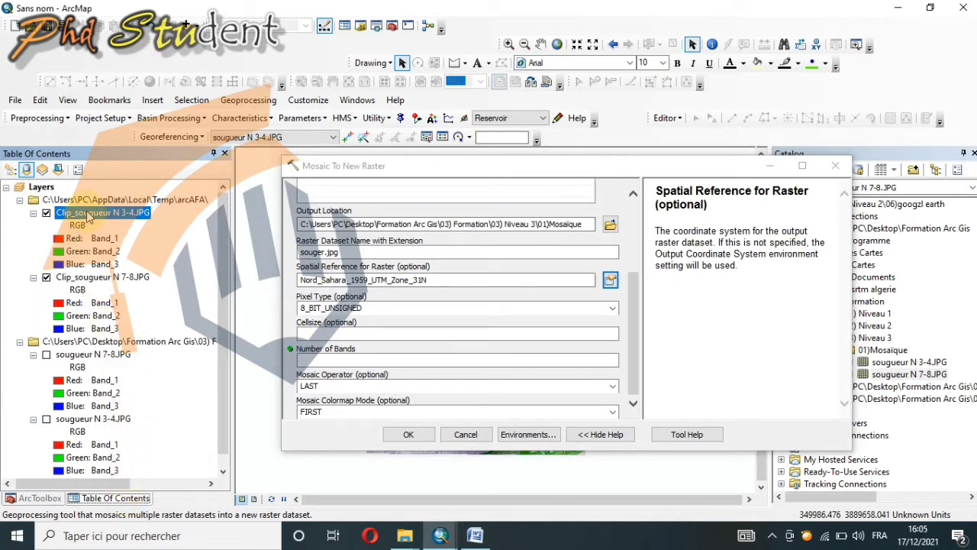
right_click(90, 217)
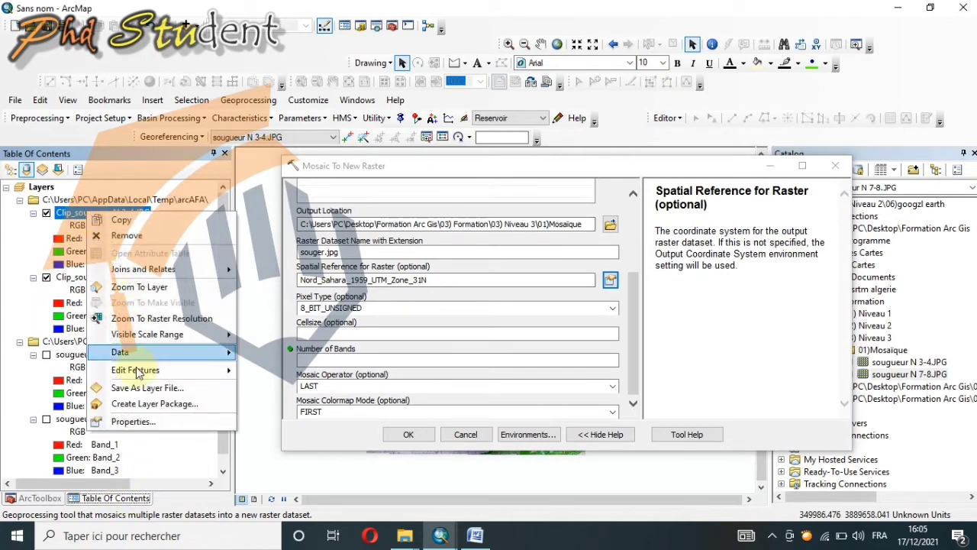
click(131, 421)
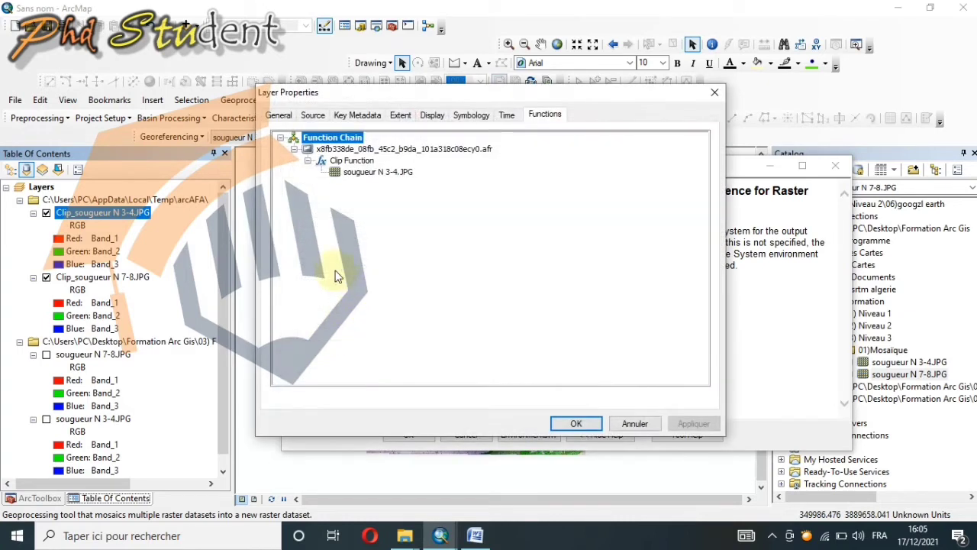
click(312, 114)
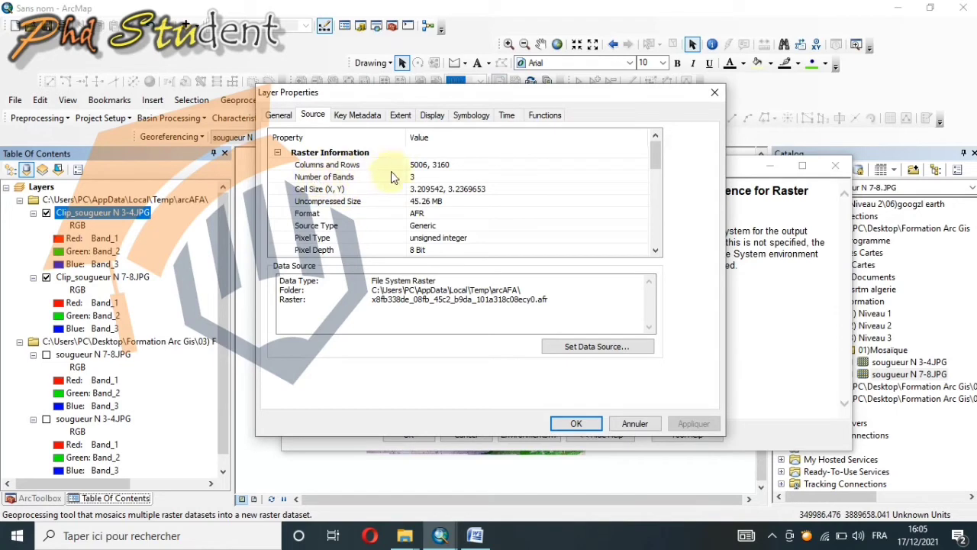
click(415, 189)
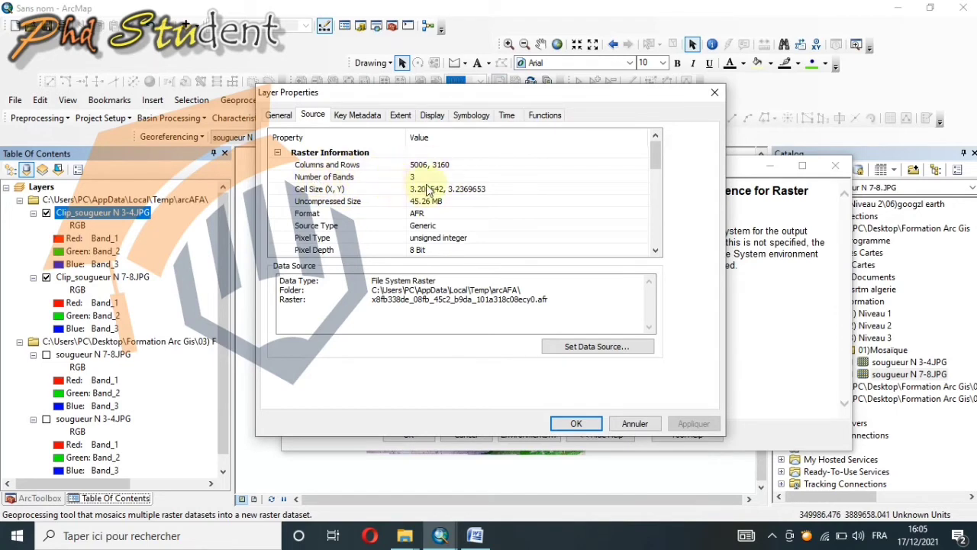
click(634, 424)
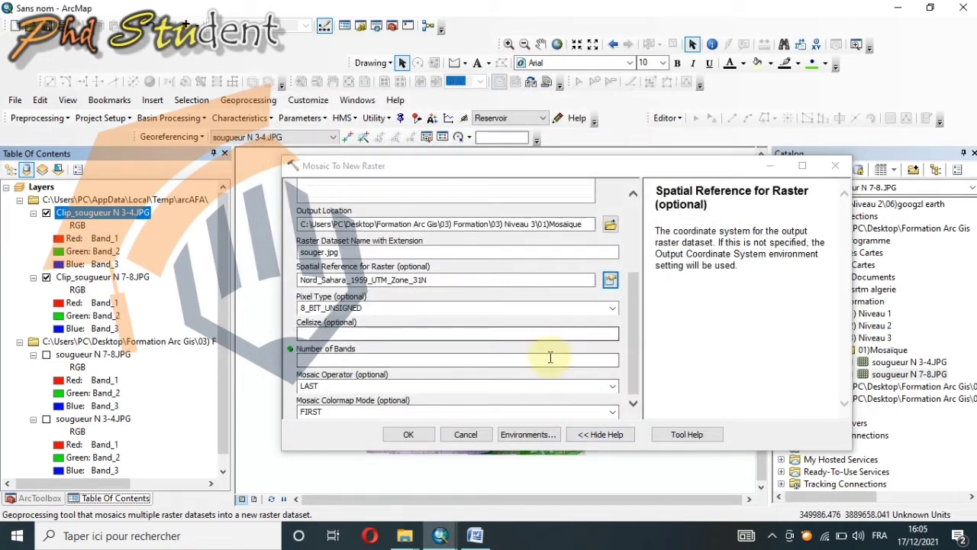
Step: Set the mosaic's number of bands to 3 and run the tool
click(547, 359)
text(3)
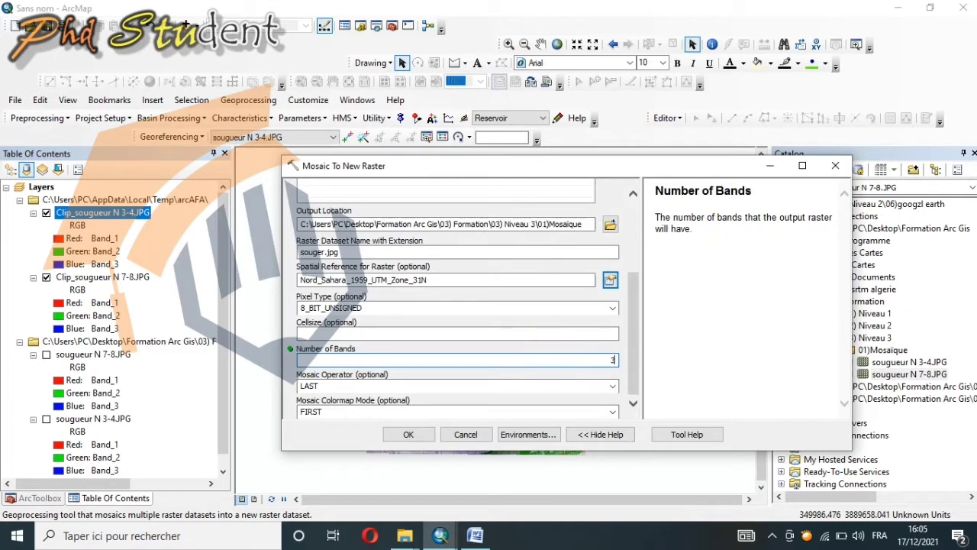
click(409, 435)
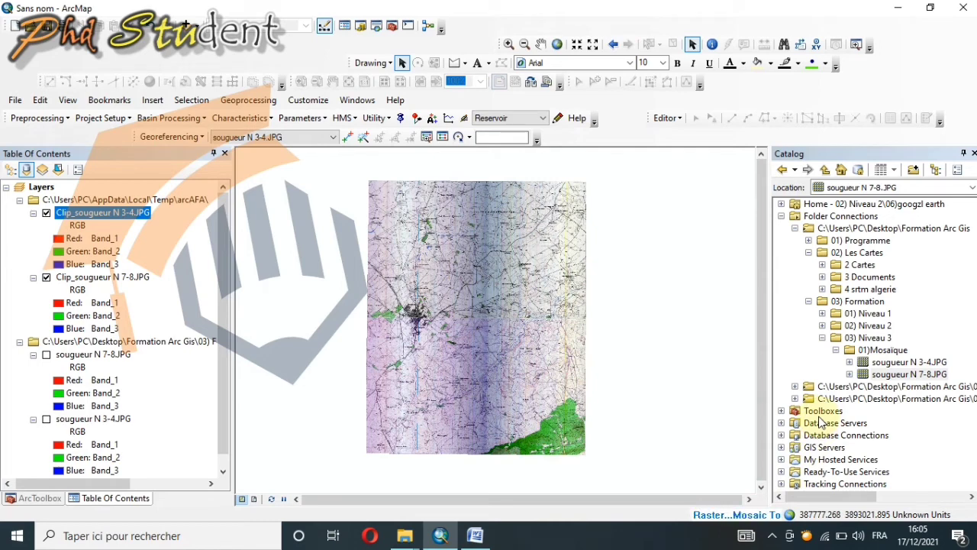
Step: Hide both clipped raster layers and collapse their band legends in the layer list
click(46, 213)
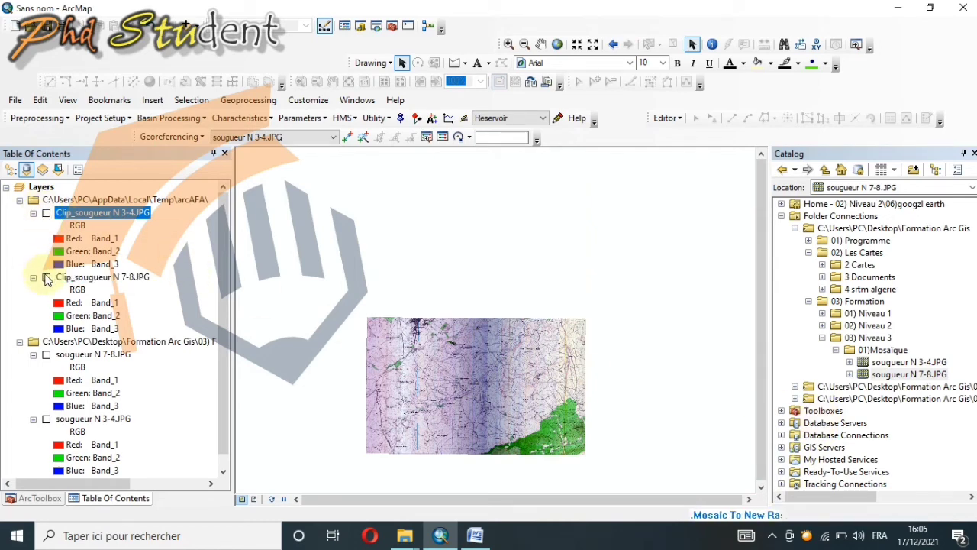
click(46, 277)
scroll(42, 393, down, 1)
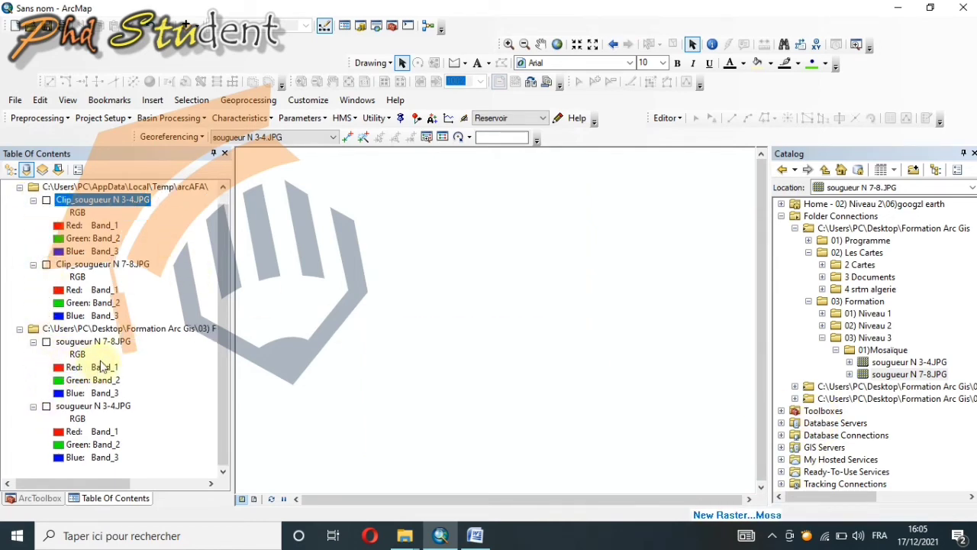
scroll(103, 367, up, 1)
click(33, 213)
click(33, 225)
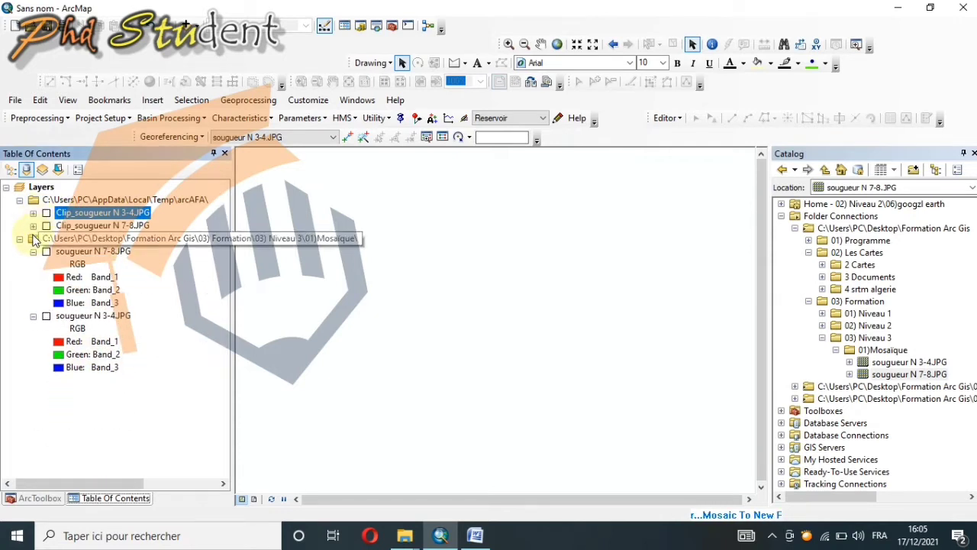
Step: Collapse the band legends of the original sougueur N 7-8 and sougueur N 3-4 layers in the layer list
click(33, 251)
click(33, 264)
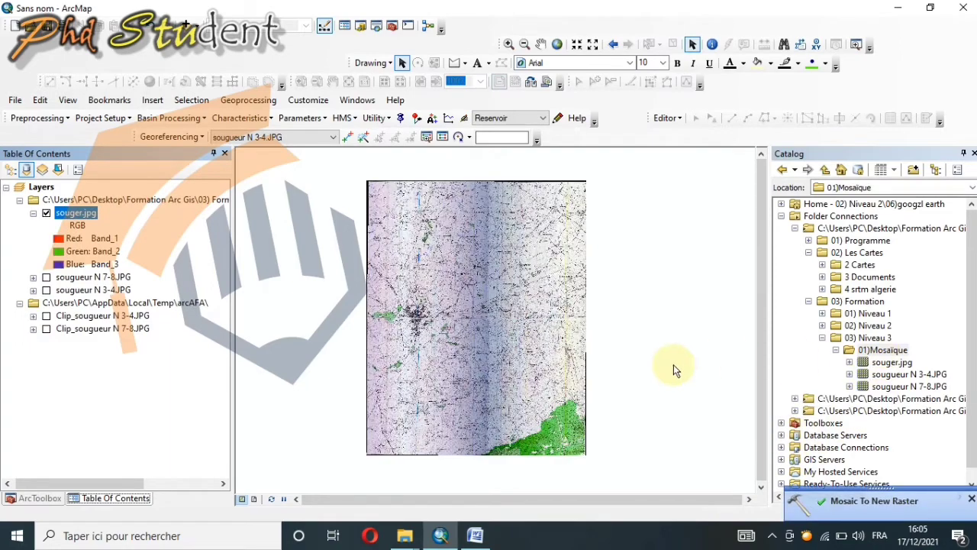
Step: Examine the seam between the two sheets in the souger.jpg mosaic, from its middle through the town of Sougueur to the west edge
scroll(479, 317, up, 1)
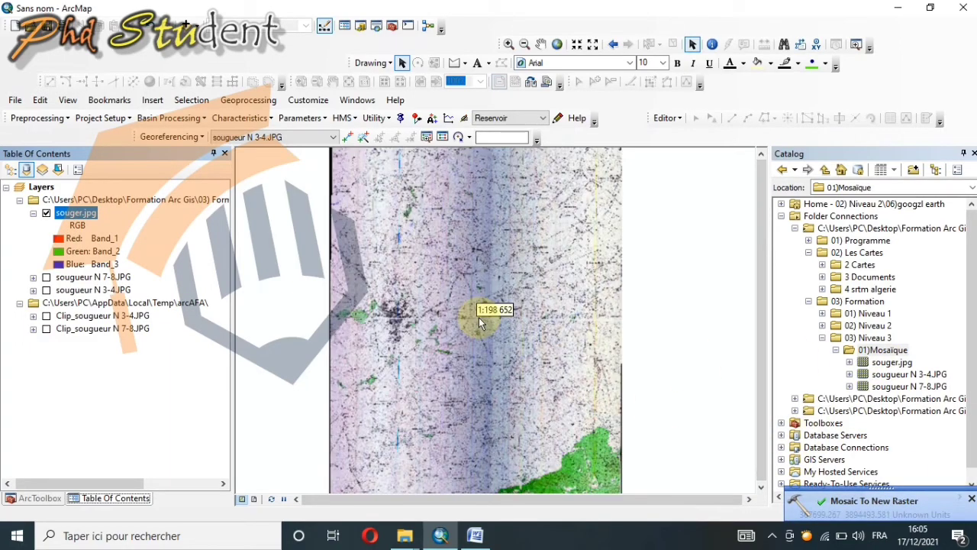
scroll(494, 314, up, 1)
scroll(519, 312, up, 1)
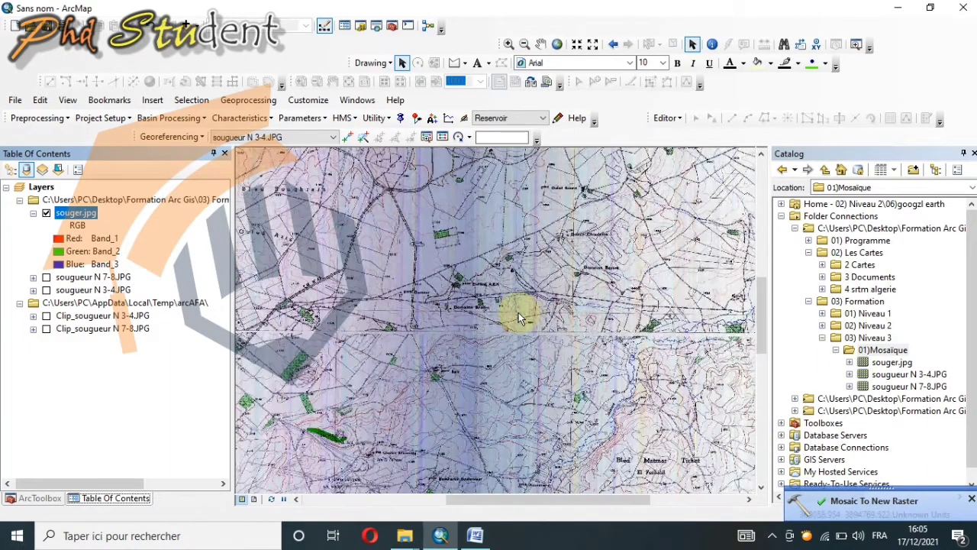
scroll(478, 341, up, 1)
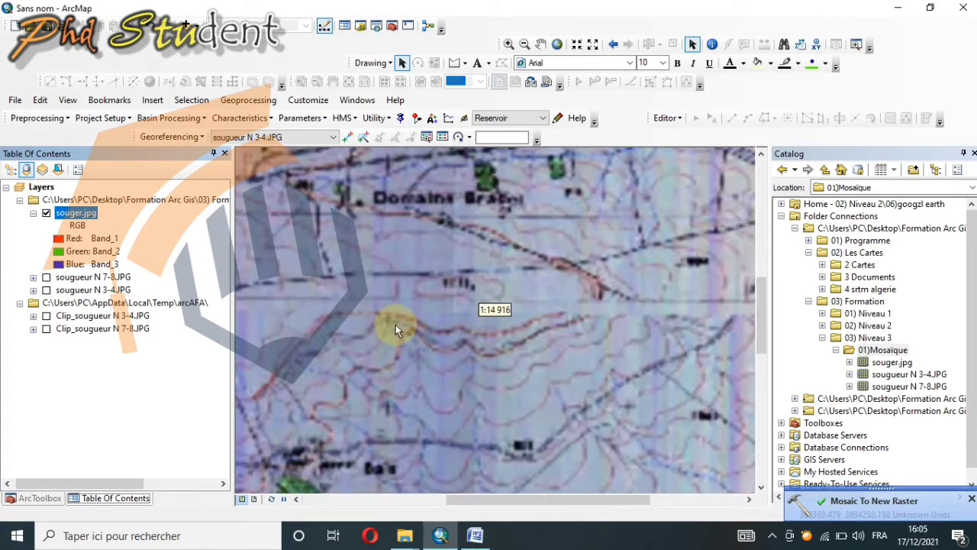
scroll(401, 318, down, 3)
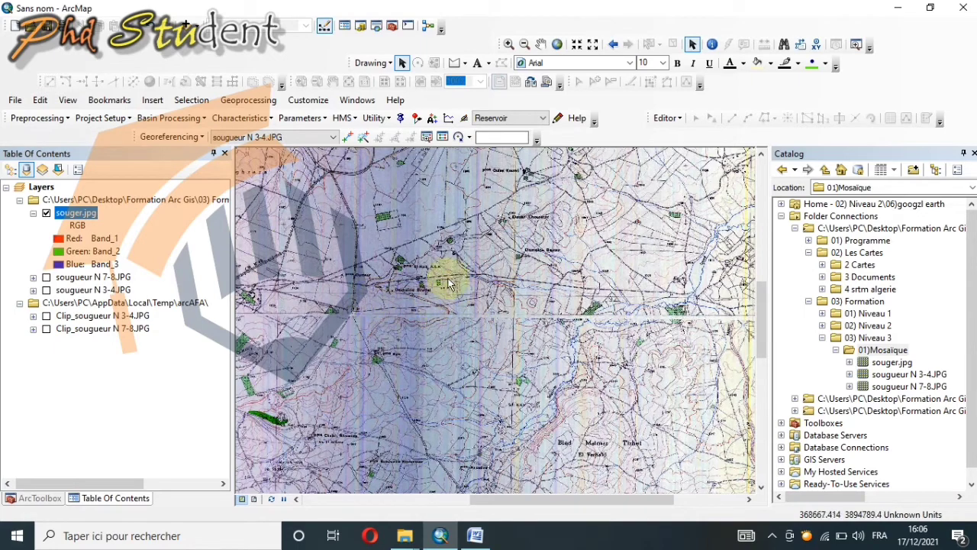
click(540, 43)
scroll(497, 300, up, 3)
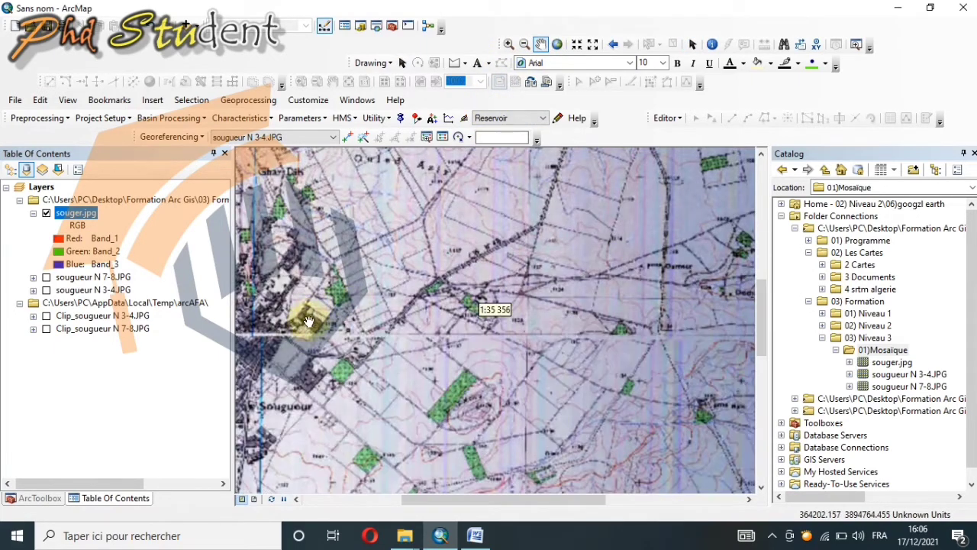
drag(310, 318, 453, 311)
drag(397, 324, 434, 323)
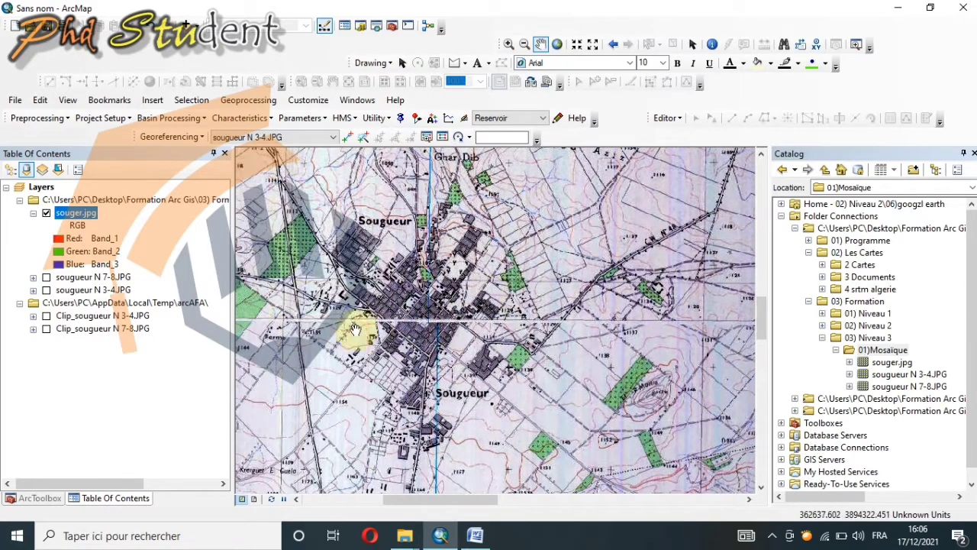
drag(328, 310, 415, 306)
drag(321, 302, 516, 312)
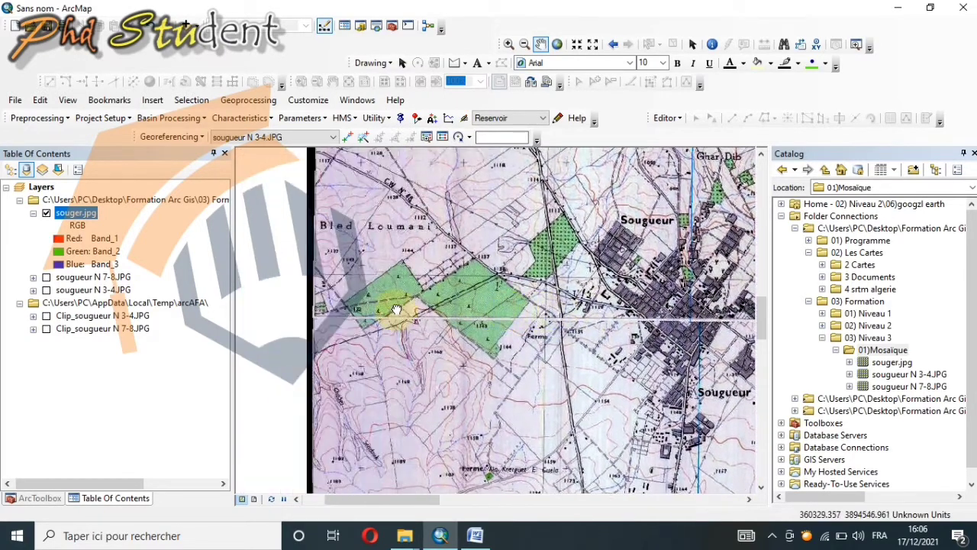
drag(399, 312, 331, 296)
Step: Follow the sheet seam of the mosaic eastward from Sougueur past Domaine Bradel to the east edge and check the alignment
drag(529, 294, 254, 297)
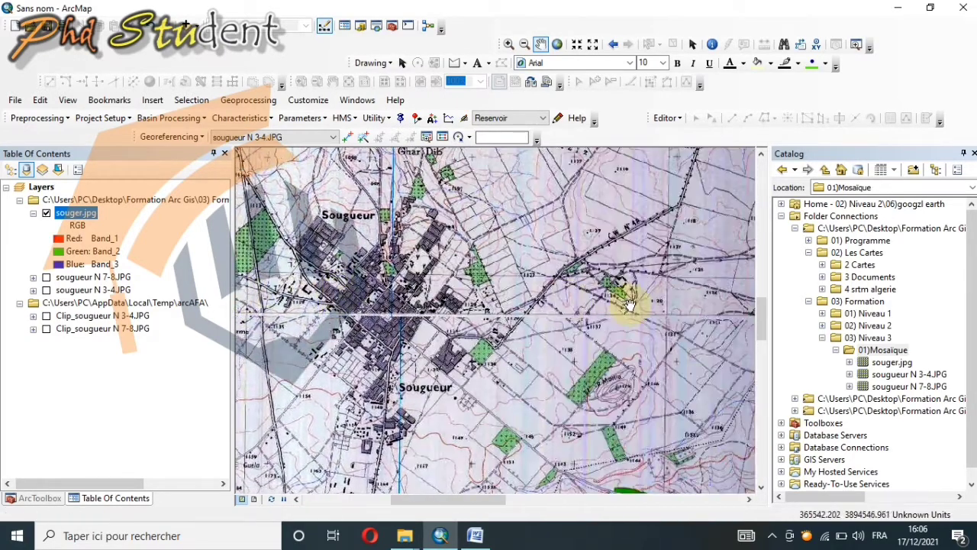
drag(628, 306, 380, 318)
drag(598, 326, 407, 326)
drag(632, 321, 437, 315)
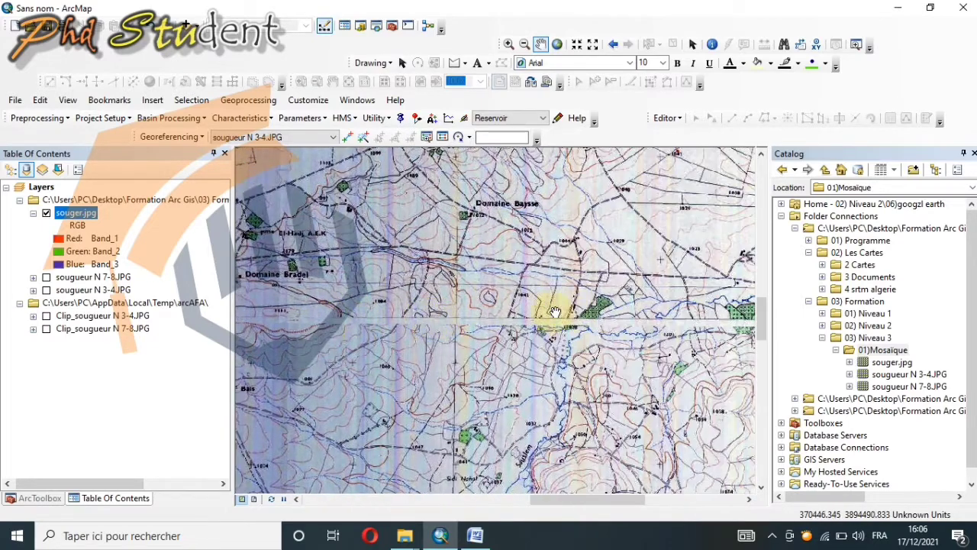
drag(672, 317, 441, 315)
drag(643, 329, 418, 334)
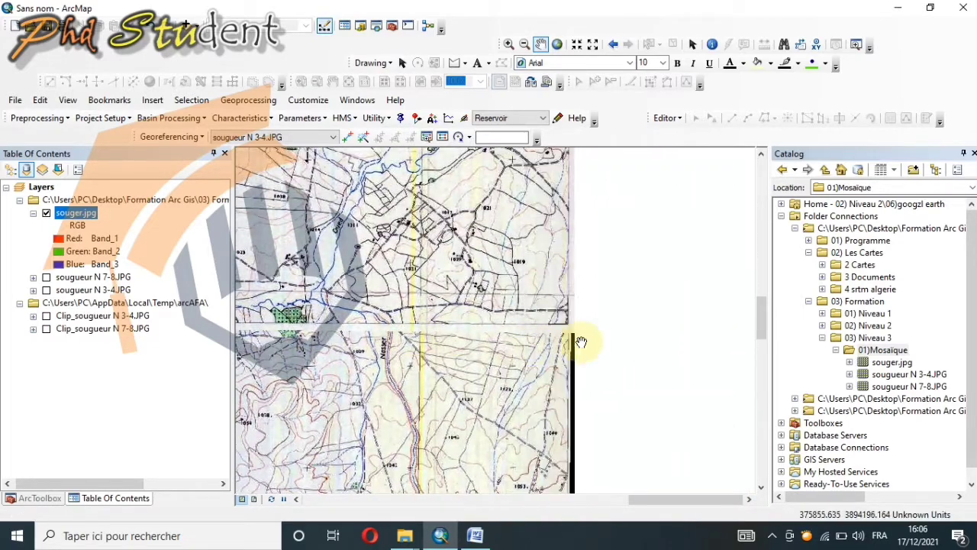
drag(578, 338, 498, 329)
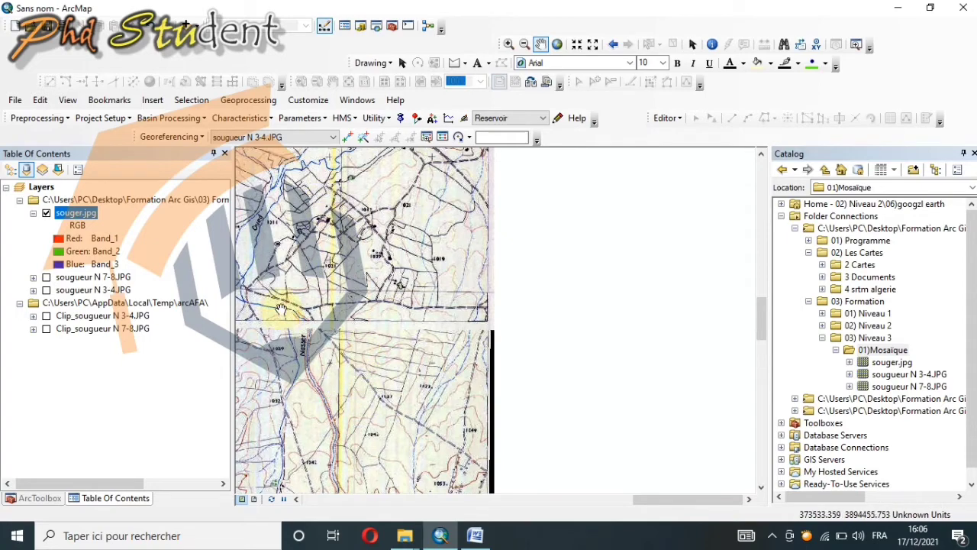
drag(285, 310, 408, 304)
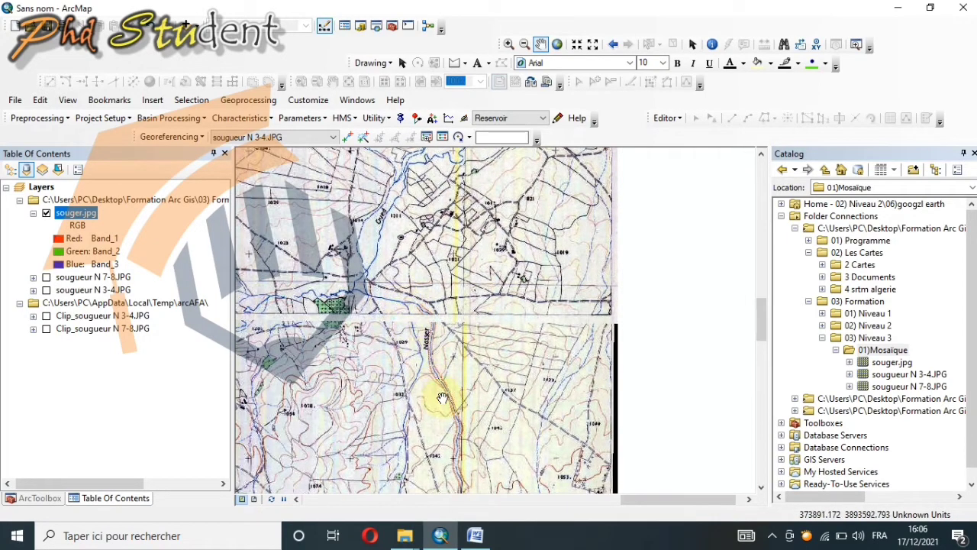
Step: Inspect the seam up close near the Nasser label and review the overall extent of the merged mosaic
scroll(412, 322, up, 2)
scroll(406, 336, up, 1)
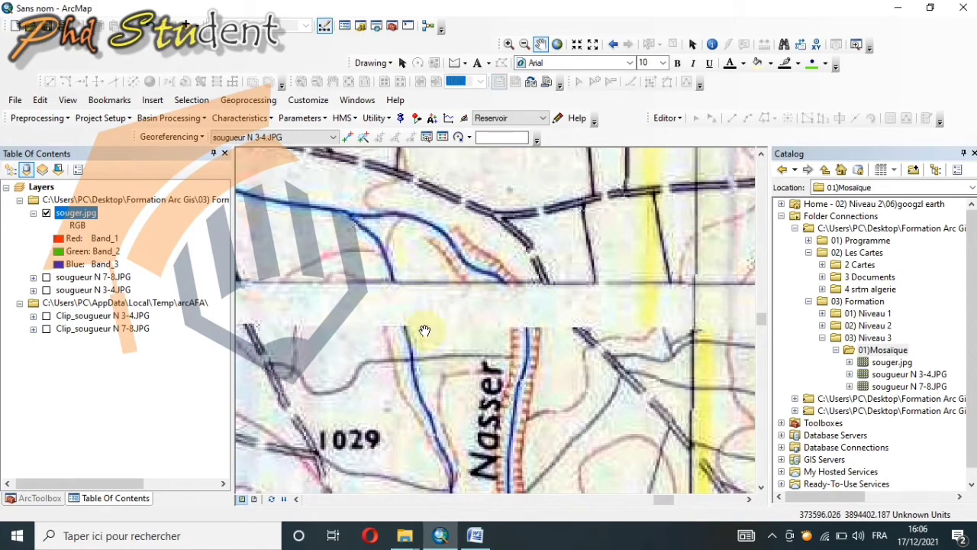
scroll(451, 348, down, 1)
scroll(451, 347, down, 3)
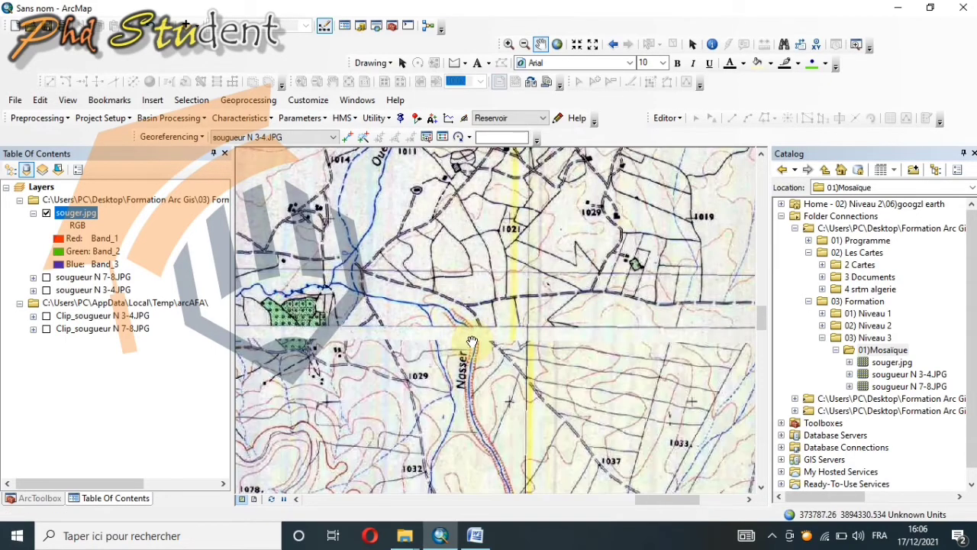
scroll(471, 341, down, 3)
scroll(476, 344, up, 3)
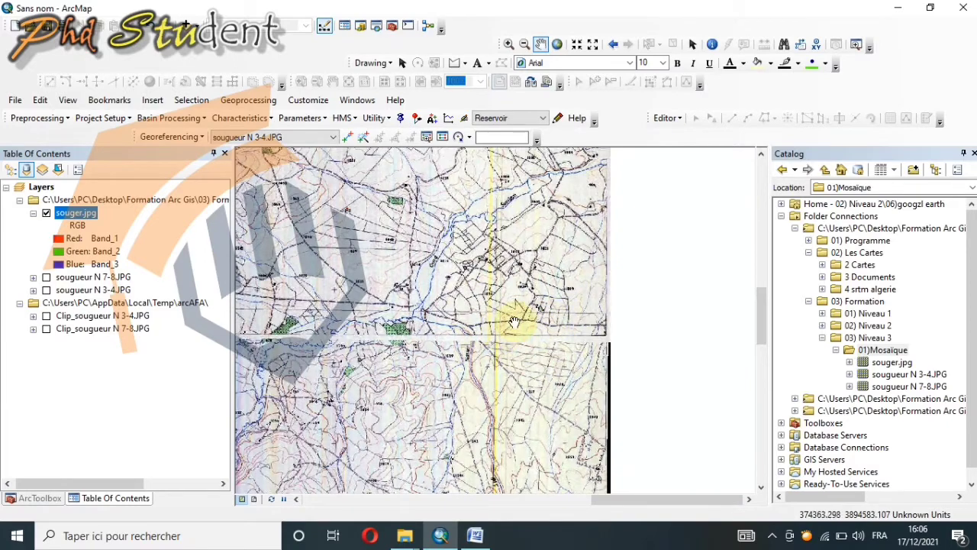
scroll(537, 316, down, 3)
scroll(529, 304, up, 3)
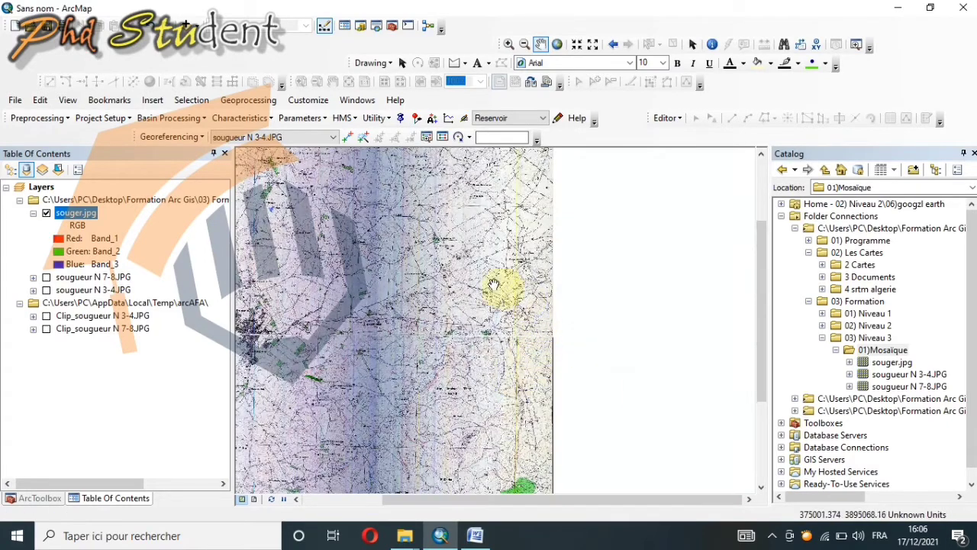
drag(530, 304, 558, 265)
scroll(544, 335, down, 1)
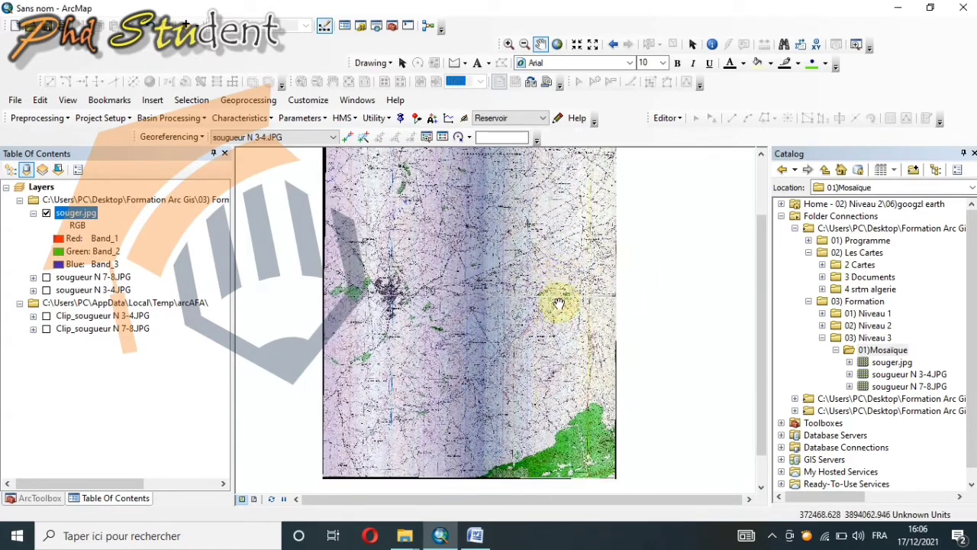